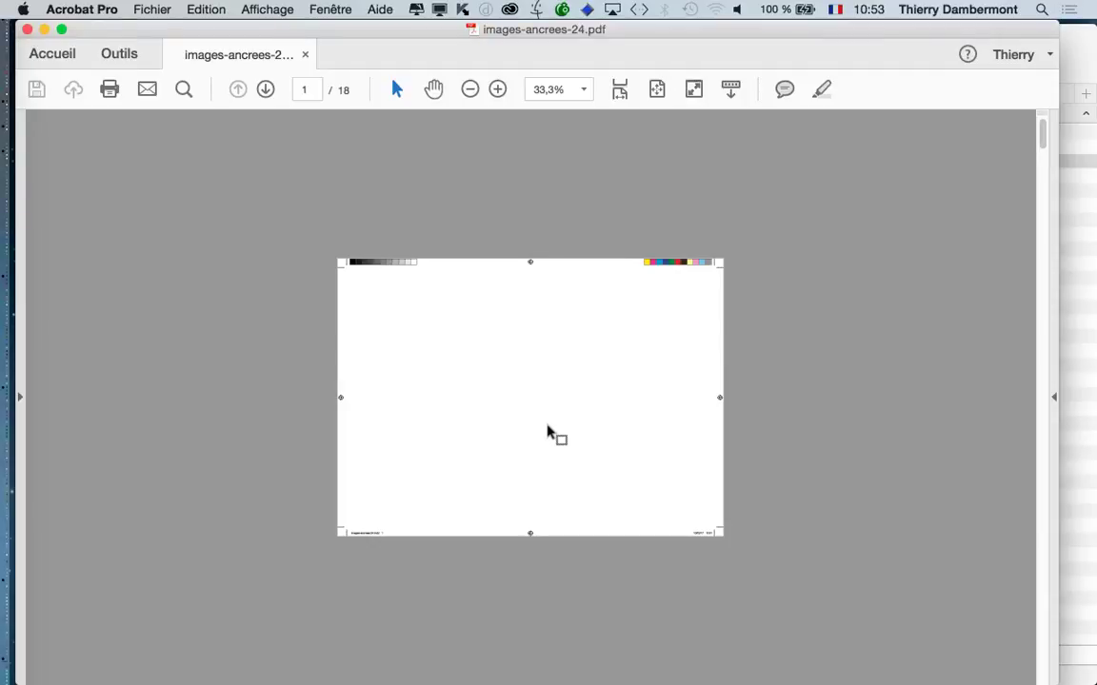
Open Document Properties for images-ancrees-24.pdf on Vue initiale and move the dialog aside.
{"action": "scroll", "coordinate": [490, 300], "scroll_direction": "down", "scroll_amount": 3}
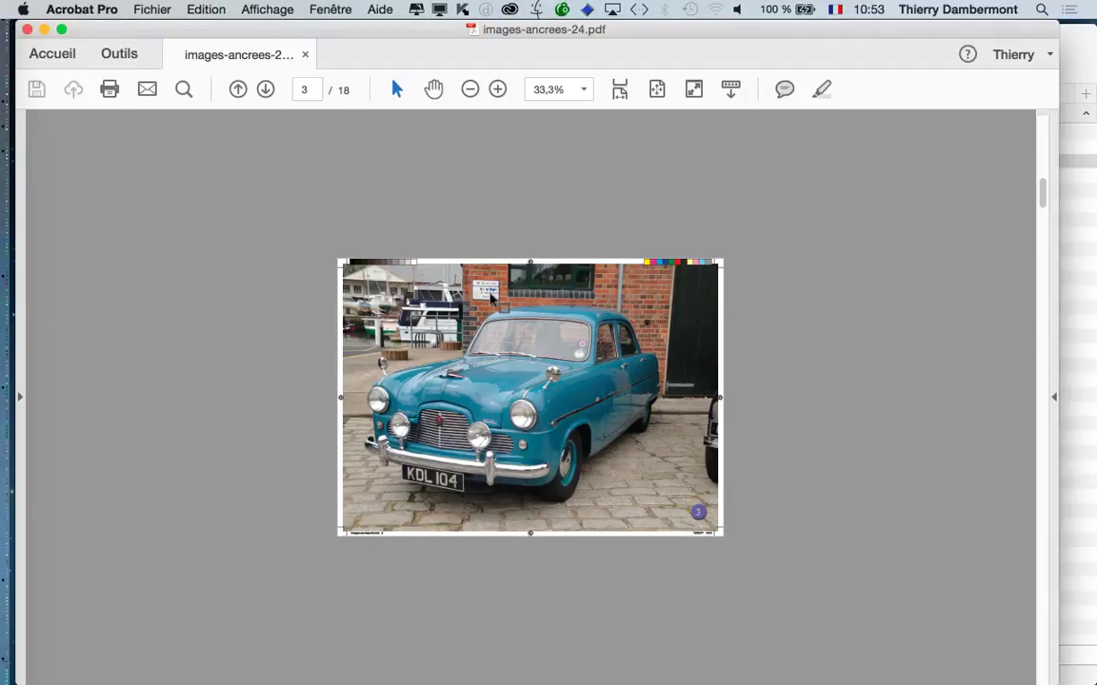
{"action": "scroll", "coordinate": [490, 300], "scroll_direction": "down", "scroll_amount": 5}
{"action": "scroll", "coordinate": [490, 296], "scroll_direction": "down", "scroll_amount": 3}
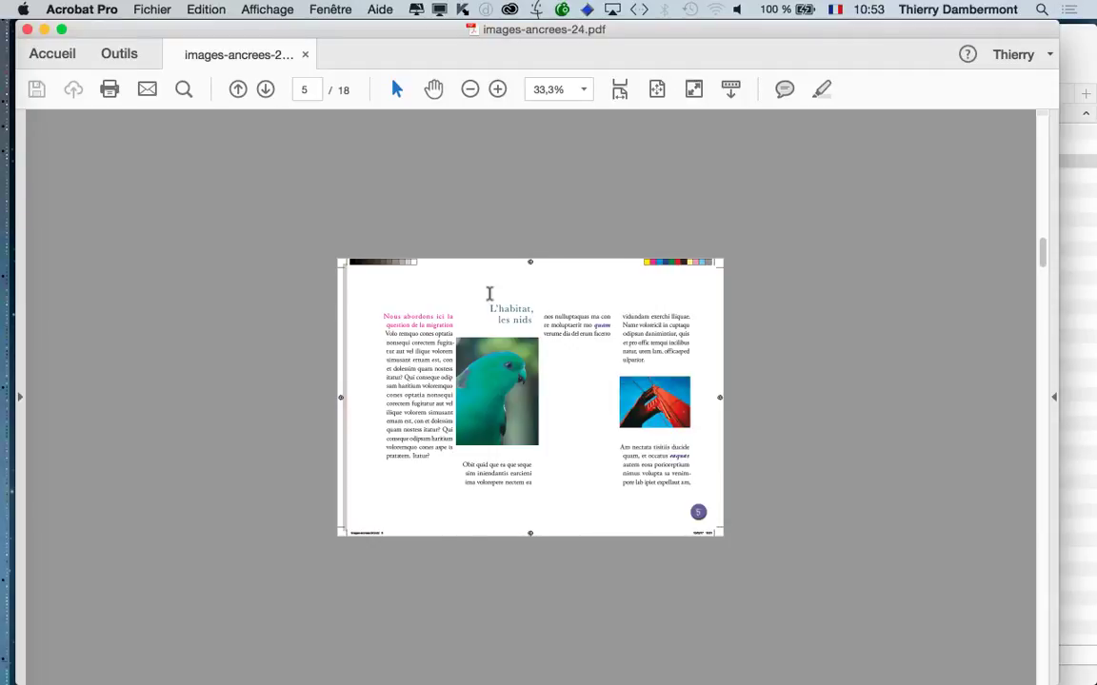
{"action": "scroll", "coordinate": [490, 295], "scroll_direction": "up", "scroll_amount": 5}
{"action": "scroll", "coordinate": [489, 299], "scroll_direction": "up", "scroll_amount": 3}
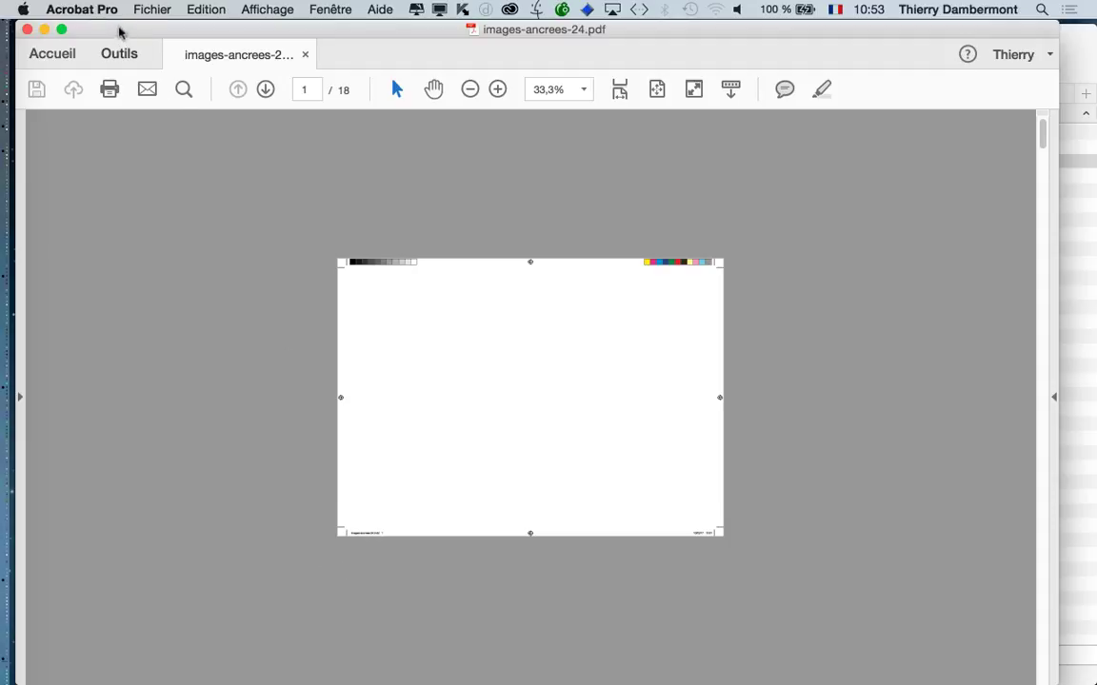
{"action": "left_click", "coordinate": [139, 8]}
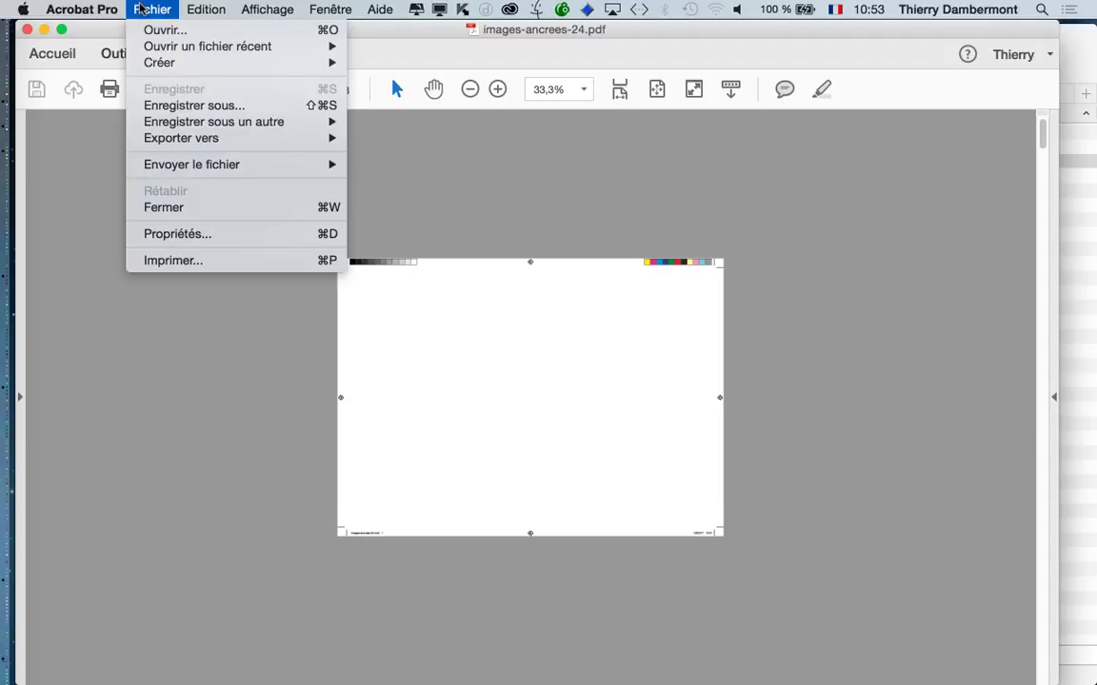
{"action": "left_click", "coordinate": [184, 240]}
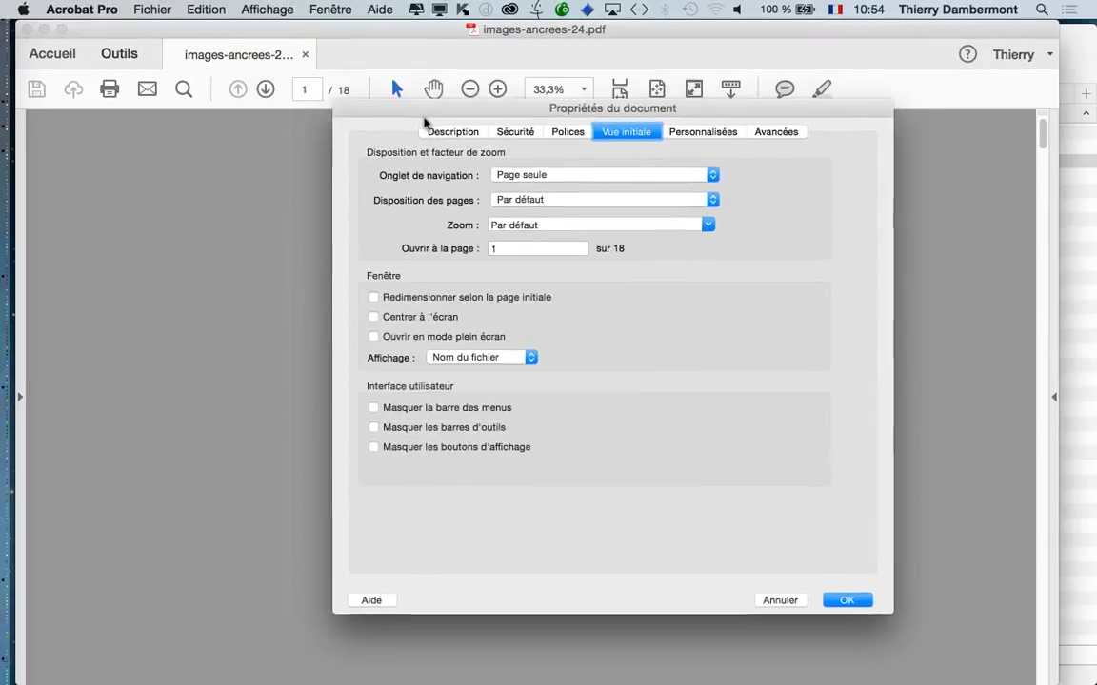
{"action": "left_click_drag", "start_coordinate": [424, 118], "coordinate": [576, 47]}
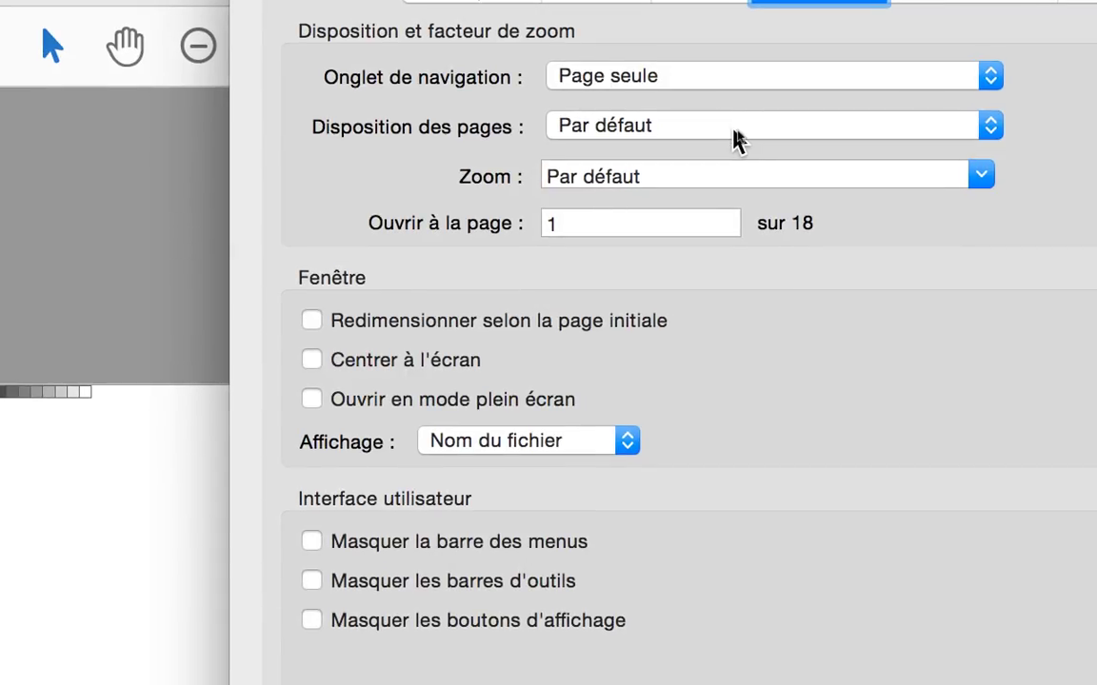
Set Disposition des pages to Deux pages en continu (page de couverture) and confirm with OK.
{"action": "left_click", "coordinate": [737, 140]}
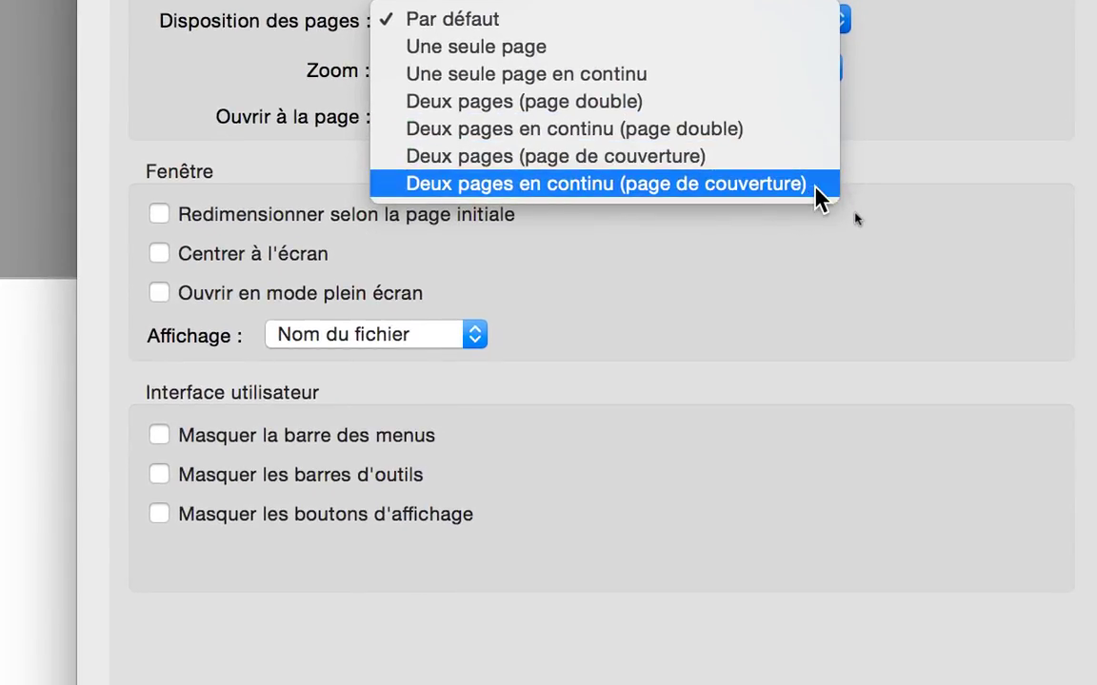
{"action": "left_click", "coordinate": [815, 187]}
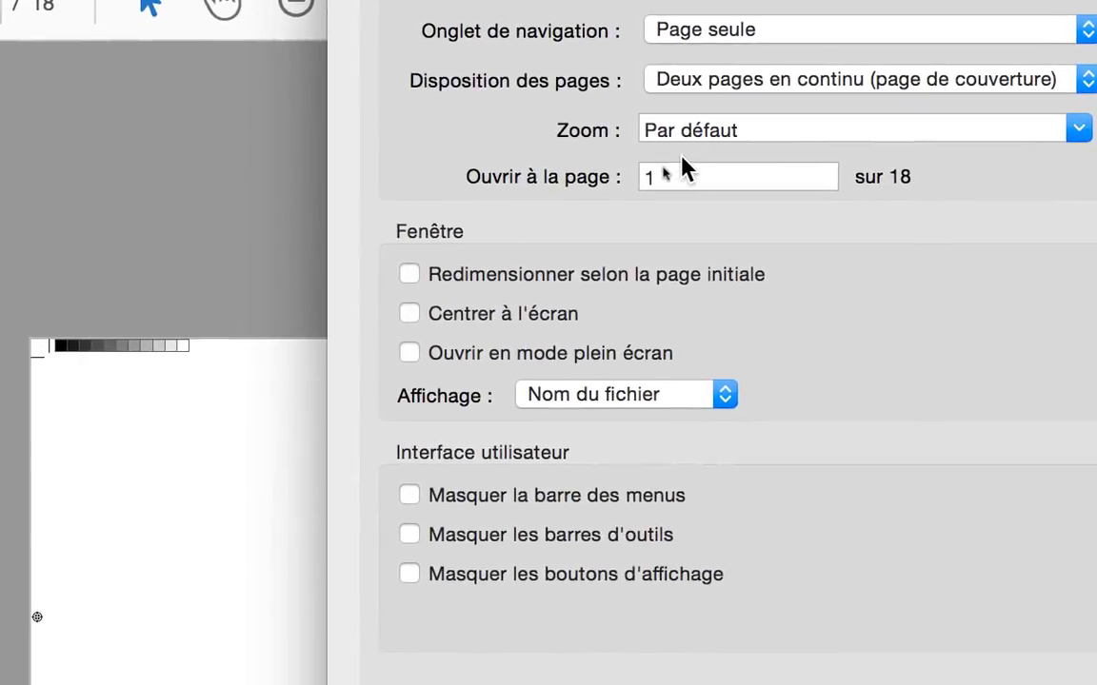
{"action": "left_click", "coordinate": [467, 223]}
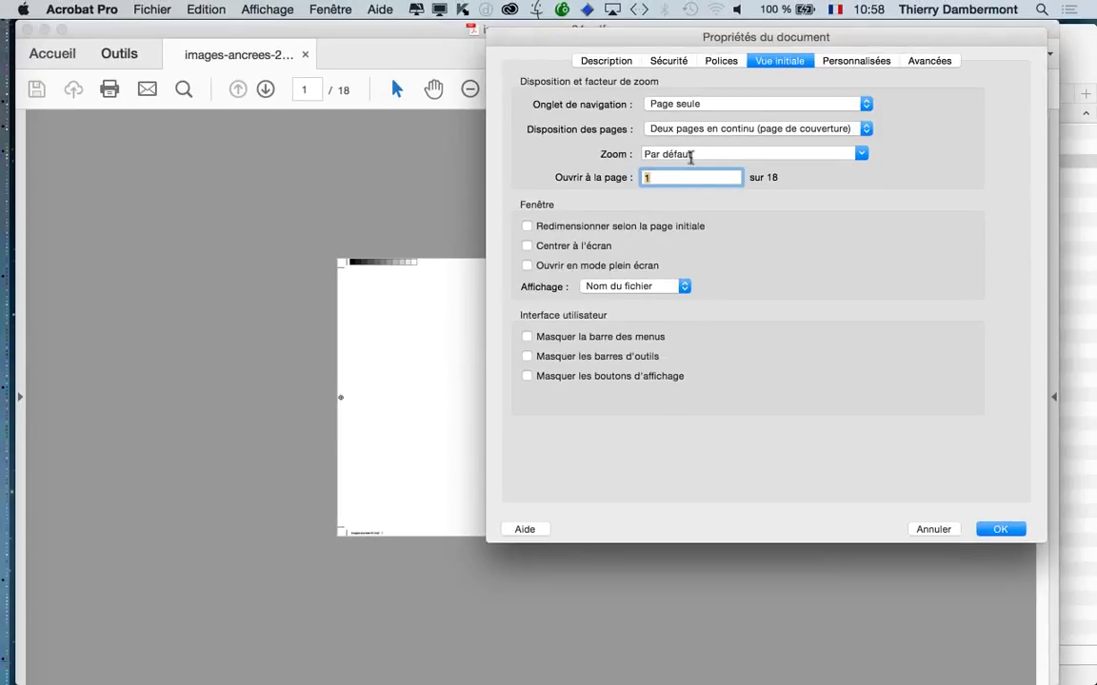
{"action": "left_click", "coordinate": [649, 127]}
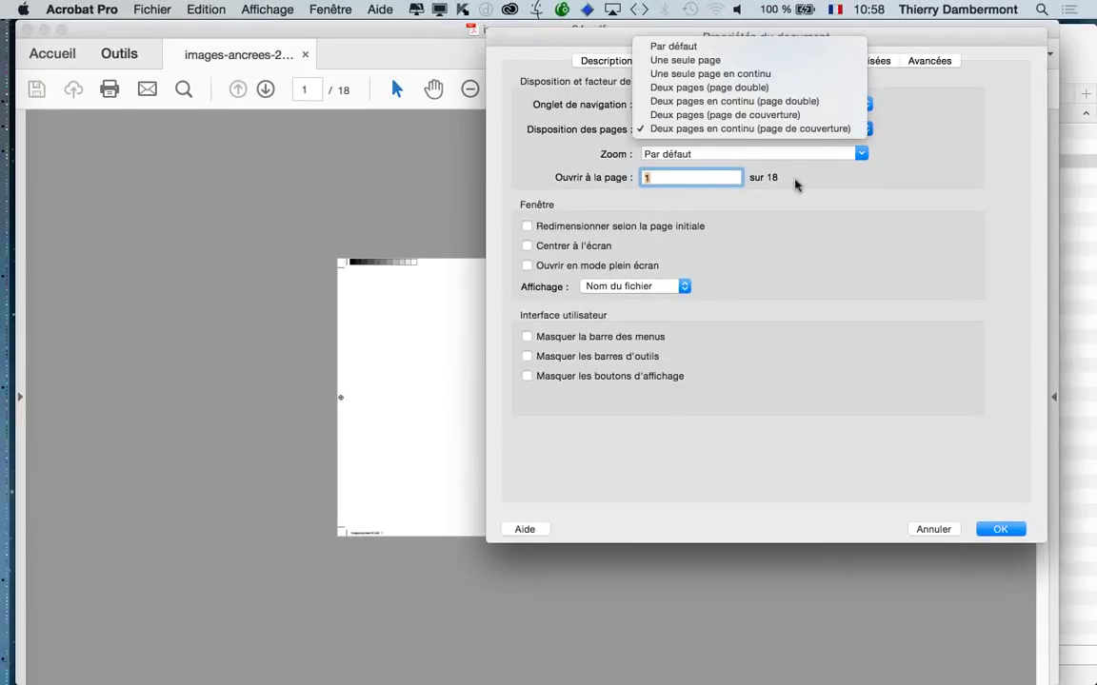
{"action": "left_click", "coordinate": [769, 127]}
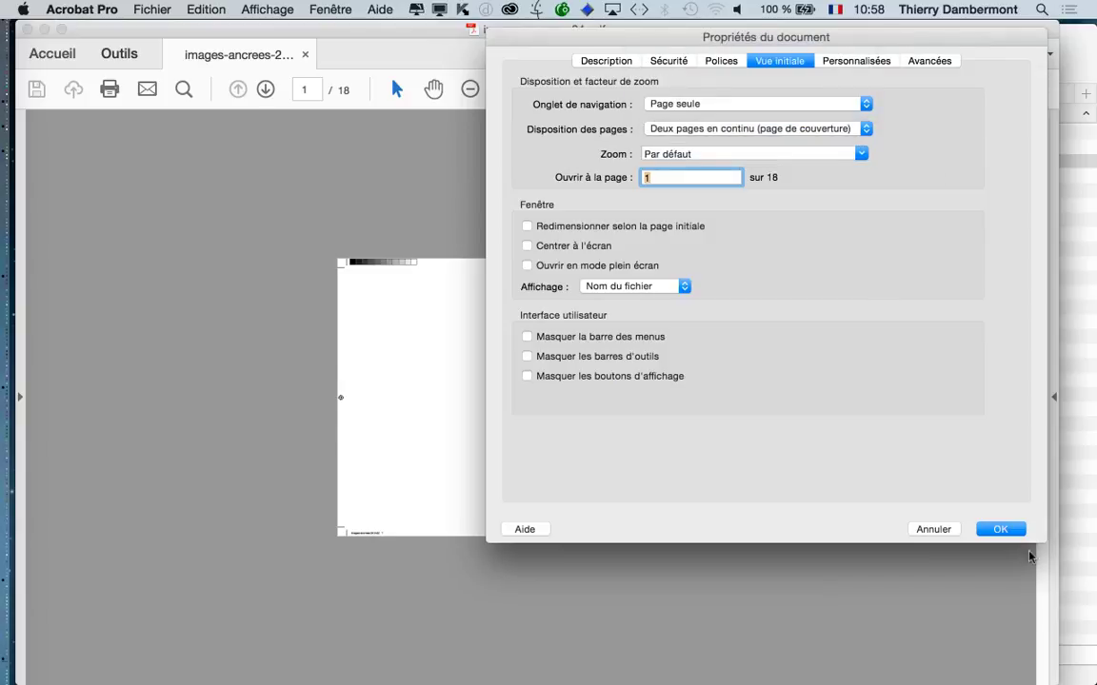
{"action": "left_click", "coordinate": [1007, 529]}
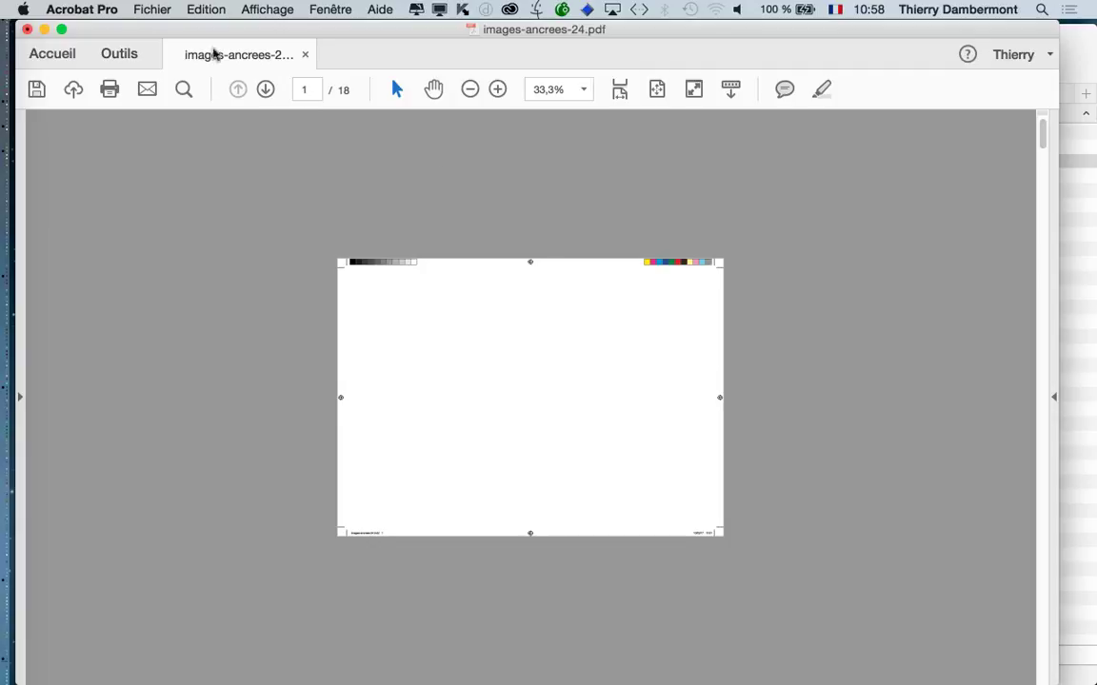
Save images-ancrees-24.pdf, close it, and reopen it from Finder.
{"action": "left_click", "coordinate": [148, 11]}
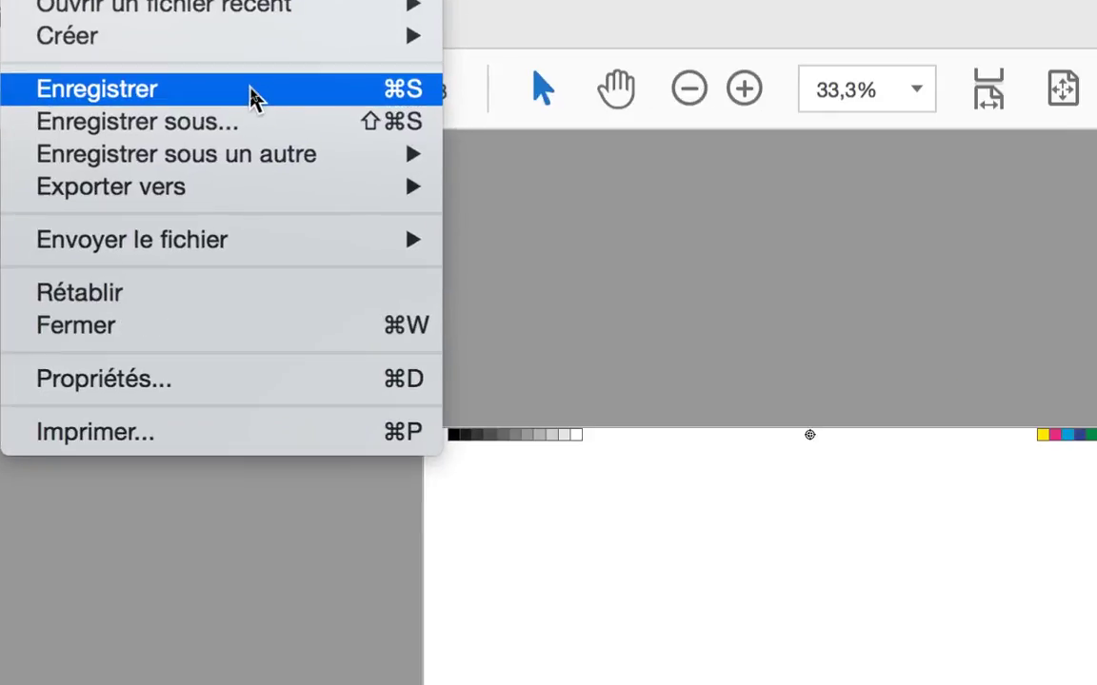
{"action": "left_click", "coordinate": [251, 88]}
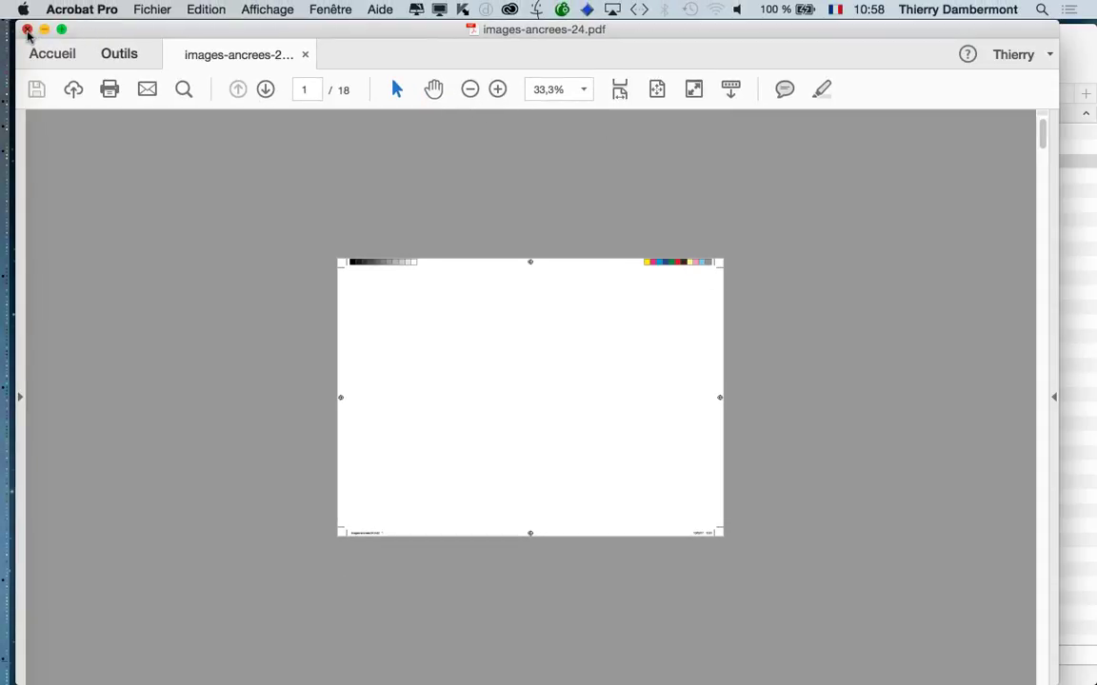
{"action": "left_click", "coordinate": [27, 29]}
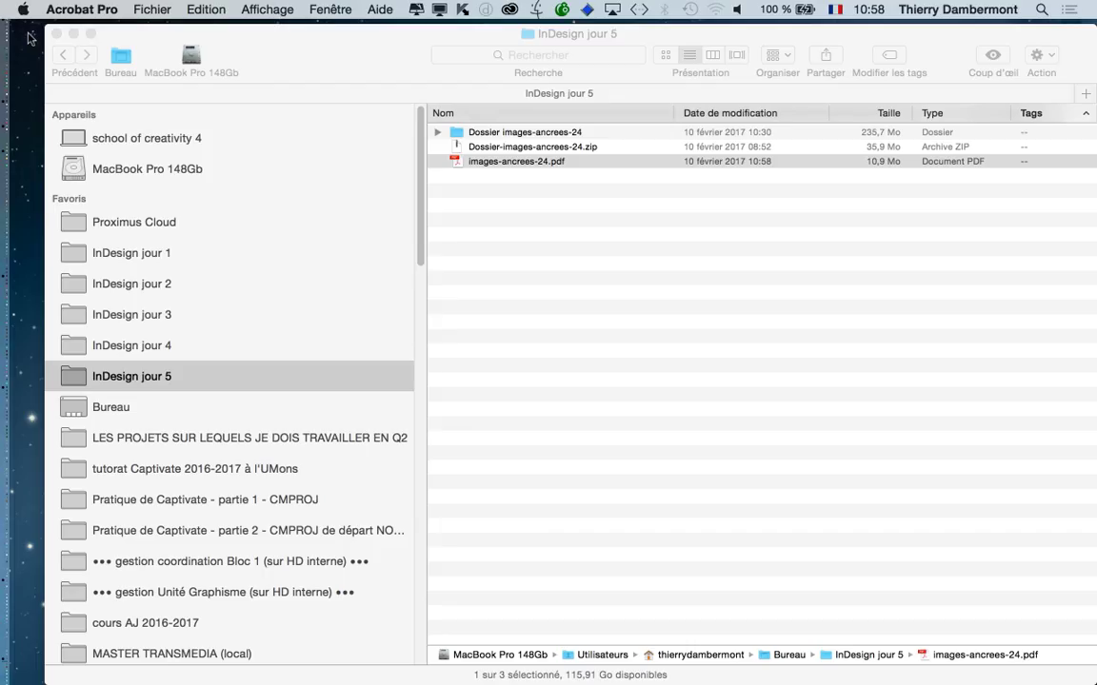
{"action": "left_click", "coordinate": [594, 165]}
{"action": "double_click", "coordinate": [594, 163]}
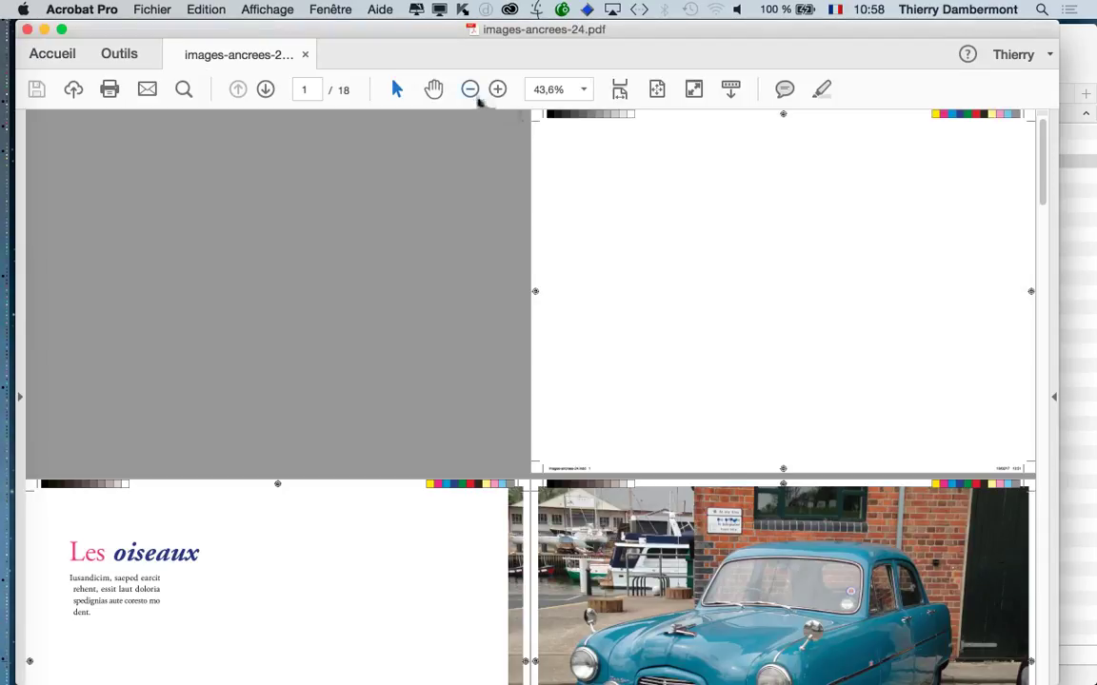
Zoom the PDF out to 25% and scroll down through the facing spreads.
{"action": "left_click", "coordinate": [469, 89]}
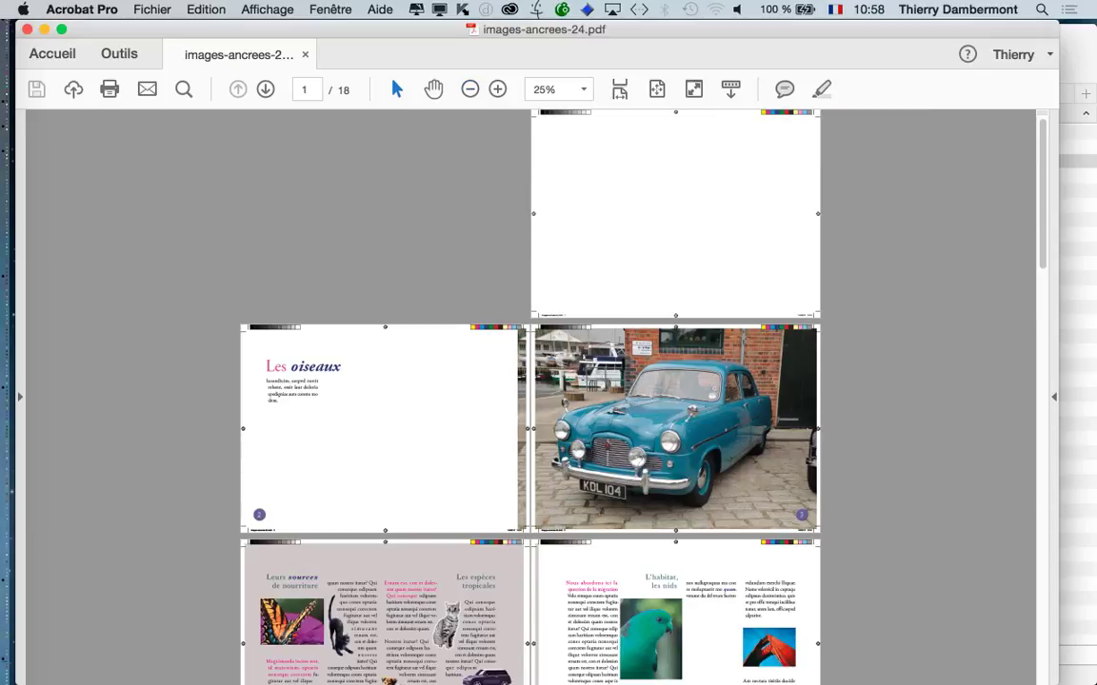
{"action": "scroll", "coordinate": [862, 355], "scroll_direction": "down", "scroll_amount": 1}
{"action": "scroll", "coordinate": [862, 355], "scroll_direction": "down", "scroll_amount": 5}
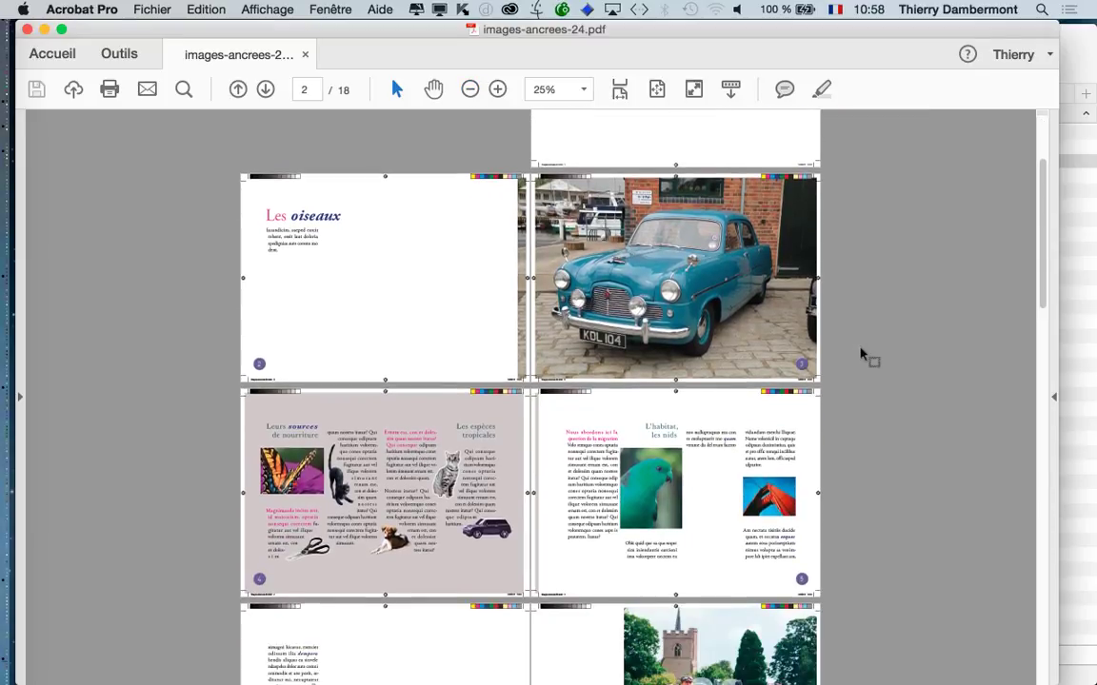
{"action": "scroll", "coordinate": [857, 431], "scroll_direction": "down", "scroll_amount": 2}
{"action": "scroll", "coordinate": [880, 428], "scroll_direction": "down", "scroll_amount": 4}
{"action": "scroll", "coordinate": [881, 428], "scroll_direction": "down", "scroll_amount": 3}
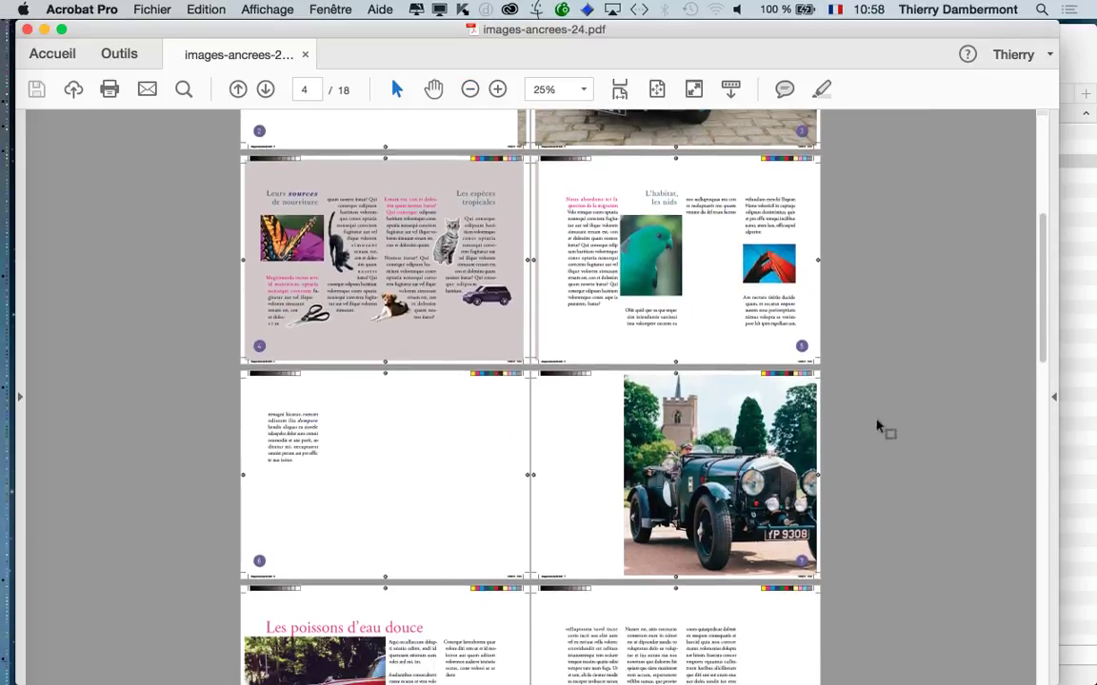
{"action": "scroll", "coordinate": [880, 429], "scroll_direction": "down", "scroll_amount": 6}
{"action": "scroll", "coordinate": [880, 429], "scroll_direction": "down", "scroll_amount": 2}
{"action": "scroll", "coordinate": [880, 429], "scroll_direction": "down", "scroll_amount": 5}
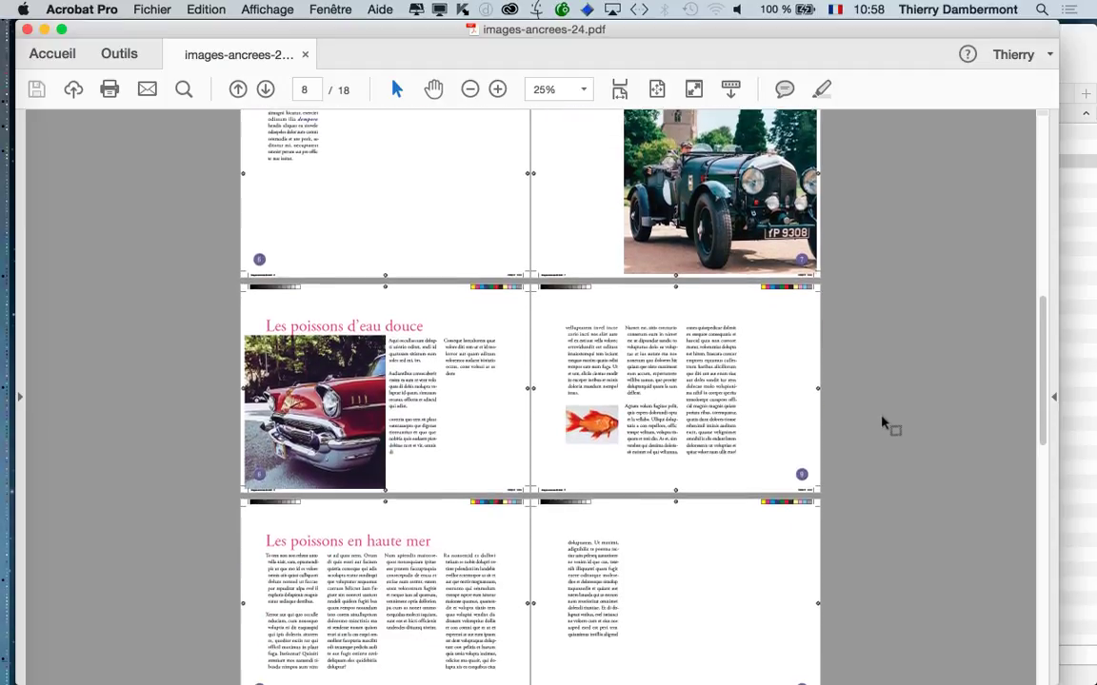
{"action": "scroll", "coordinate": [881, 426], "scroll_direction": "down", "scroll_amount": 10}
{"action": "scroll", "coordinate": [884, 421], "scroll_direction": "down", "scroll_amount": 4}
{"action": "scroll", "coordinate": [883, 422], "scroll_direction": "down", "scroll_amount": 6}
{"action": "scroll", "coordinate": [883, 422], "scroll_direction": "down", "scroll_amount": 5}
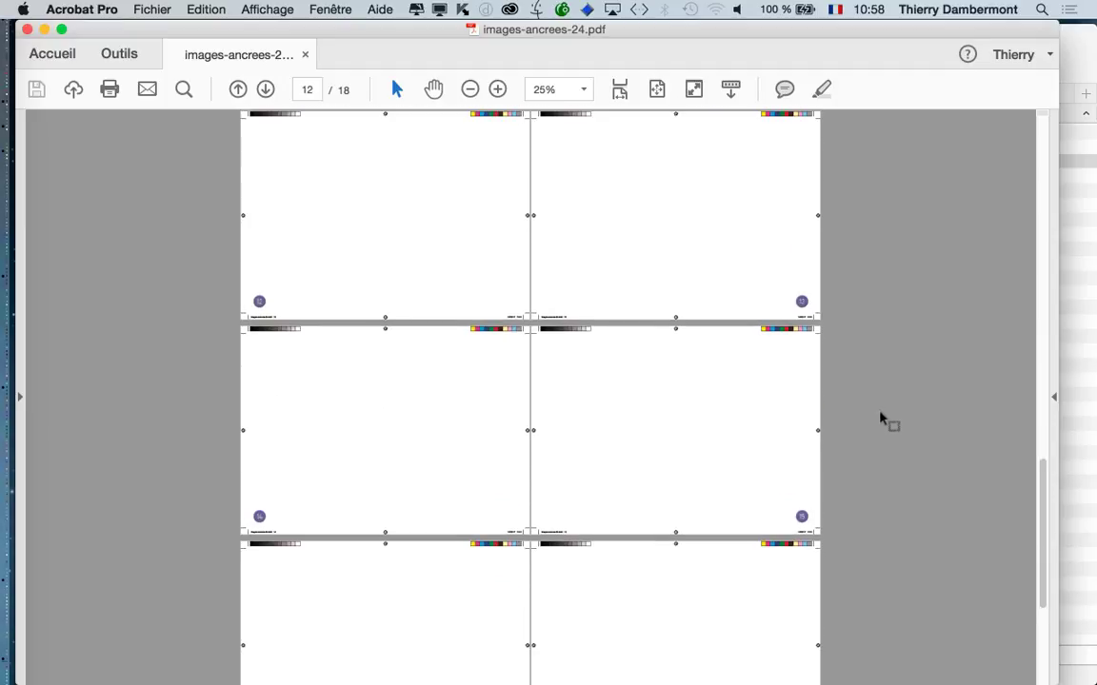
{"action": "scroll", "coordinate": [884, 422], "scroll_direction": "down", "scroll_amount": 4}
{"action": "scroll", "coordinate": [881, 419], "scroll_direction": "down", "scroll_amount": 2}
Scroll back up through the spreads, then down again to the final page.
{"action": "scroll", "coordinate": [882, 419], "scroll_direction": "up", "scroll_amount": 15}
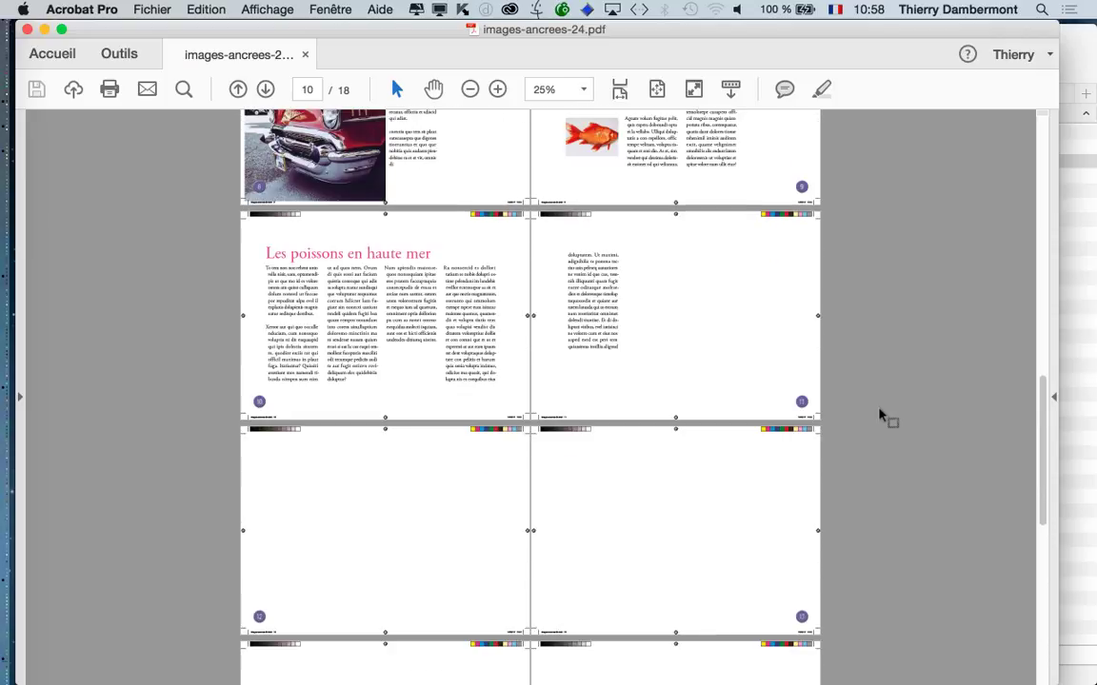
{"action": "scroll", "coordinate": [881, 418], "scroll_direction": "up", "scroll_amount": 10}
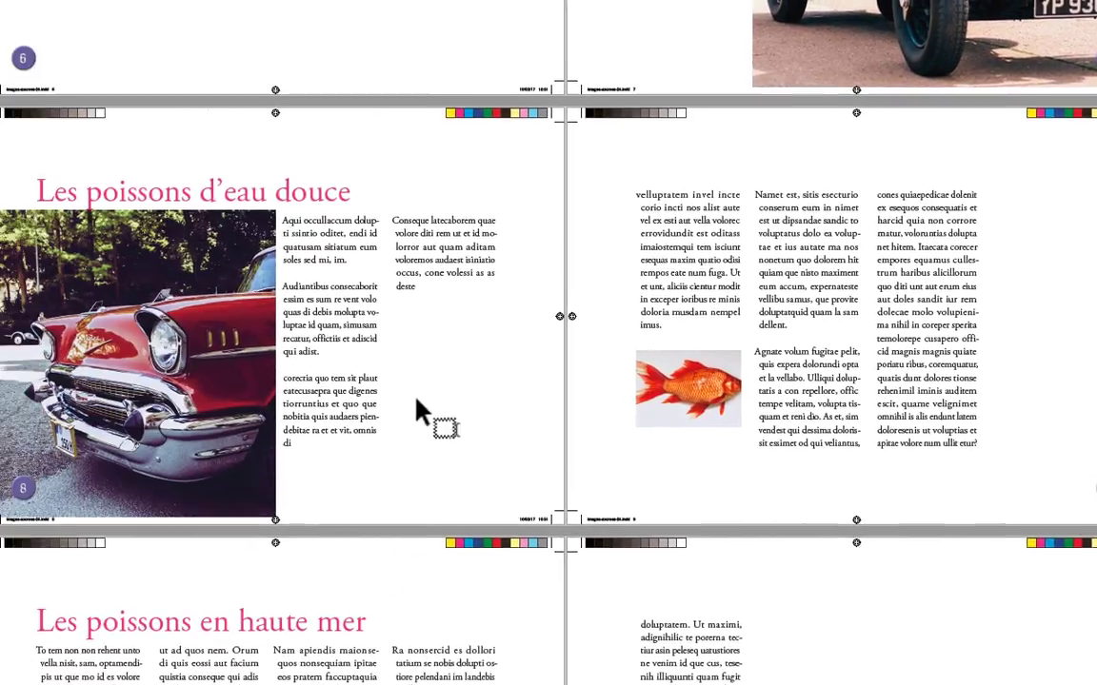
{"action": "scroll", "coordinate": [379, 326], "scroll_direction": "up", "scroll_amount": 1}
{"action": "scroll", "coordinate": [378, 326], "scroll_direction": "up", "scroll_amount": 3}
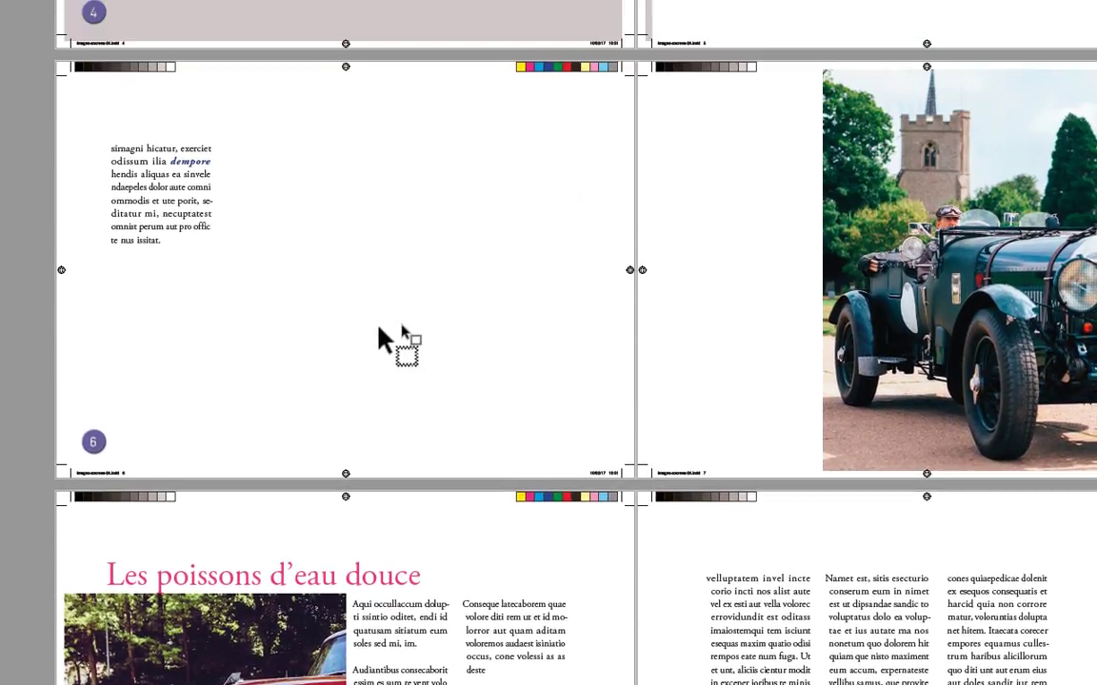
{"action": "scroll", "coordinate": [378, 326], "scroll_direction": "up", "scroll_amount": 3}
{"action": "scroll", "coordinate": [379, 326], "scroll_direction": "up", "scroll_amount": 3}
{"action": "scroll", "coordinate": [379, 326], "scroll_direction": "up", "scroll_amount": 3}
{"action": "scroll", "coordinate": [379, 325], "scroll_direction": "up", "scroll_amount": 3}
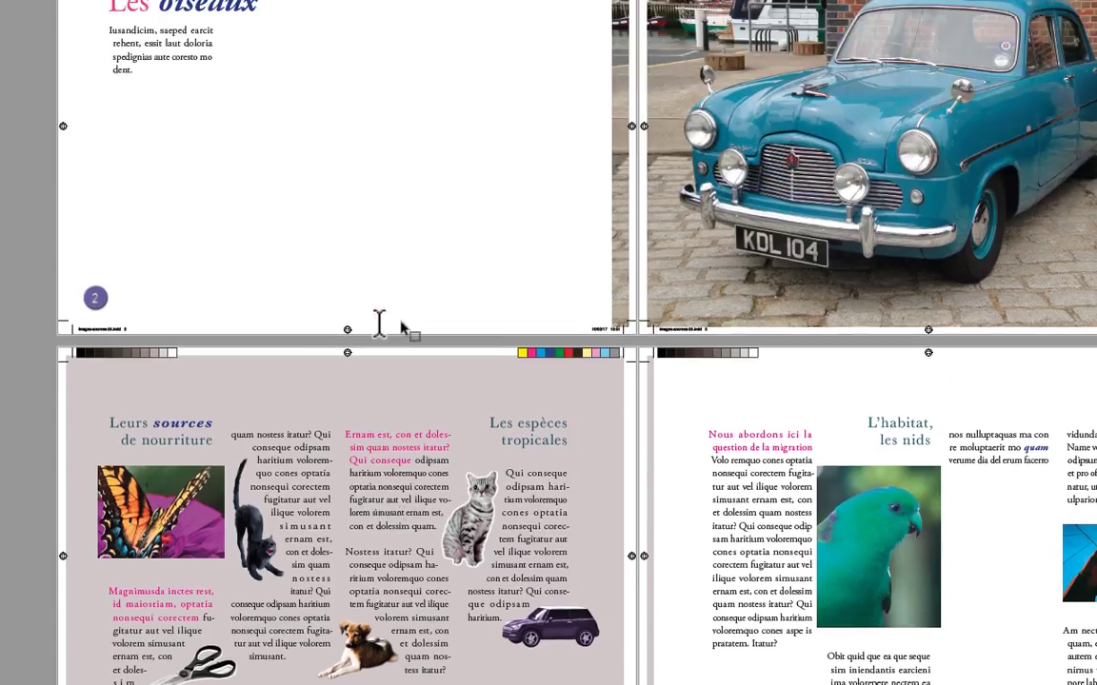
{"action": "scroll", "coordinate": [379, 326], "scroll_direction": "up", "scroll_amount": 3}
{"action": "scroll", "coordinate": [378, 325], "scroll_direction": "up", "scroll_amount": 3}
{"action": "scroll", "coordinate": [378, 326], "scroll_direction": "down", "scroll_amount": 1}
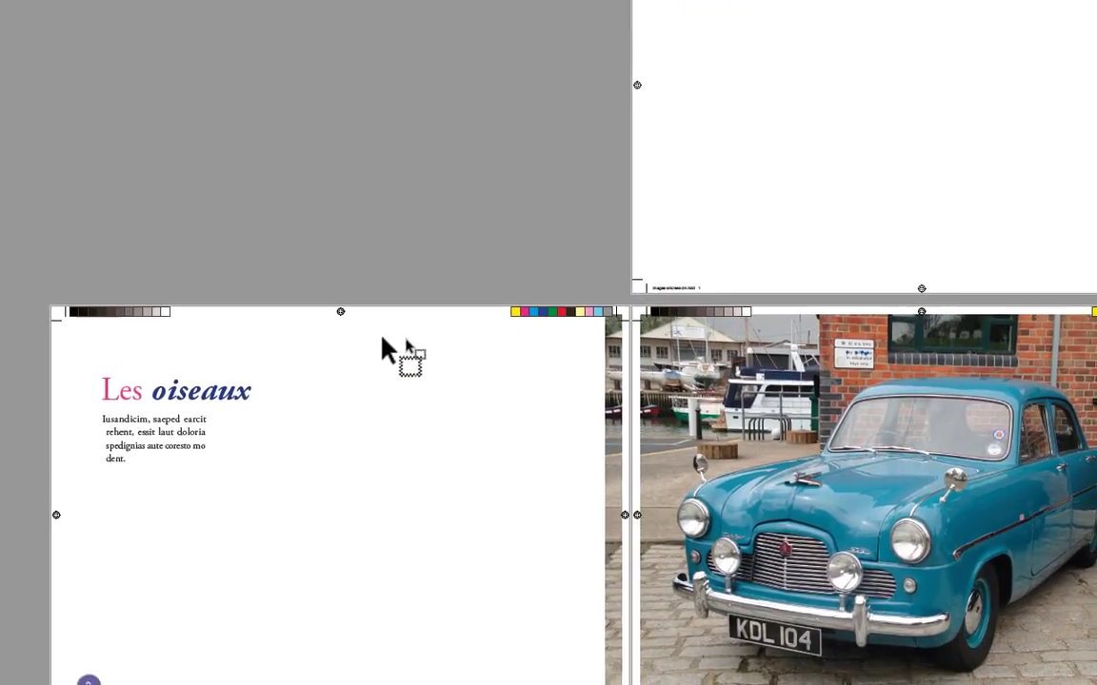
{"action": "scroll", "coordinate": [379, 326], "scroll_direction": "down", "scroll_amount": 1}
{"action": "scroll", "coordinate": [384, 352], "scroll_direction": "down", "scroll_amount": 2}
{"action": "scroll", "coordinate": [391, 367], "scroll_direction": "right", "scroll_amount": 3}
{"action": "scroll", "coordinate": [390, 366], "scroll_direction": "down", "scroll_amount": 2}
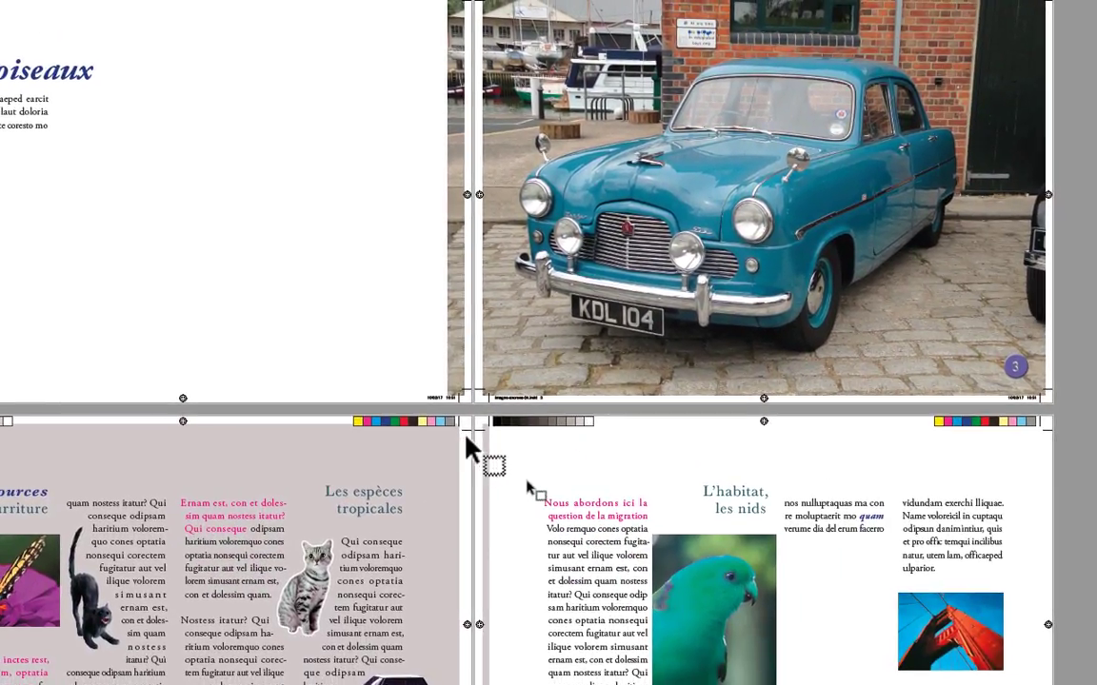
{"action": "scroll", "coordinate": [467, 462], "scroll_direction": "down", "scroll_amount": 3}
{"action": "scroll", "coordinate": [466, 461], "scroll_direction": "down", "scroll_amount": 4}
{"action": "scroll", "coordinate": [466, 461], "scroll_direction": "down", "scroll_amount": 4}
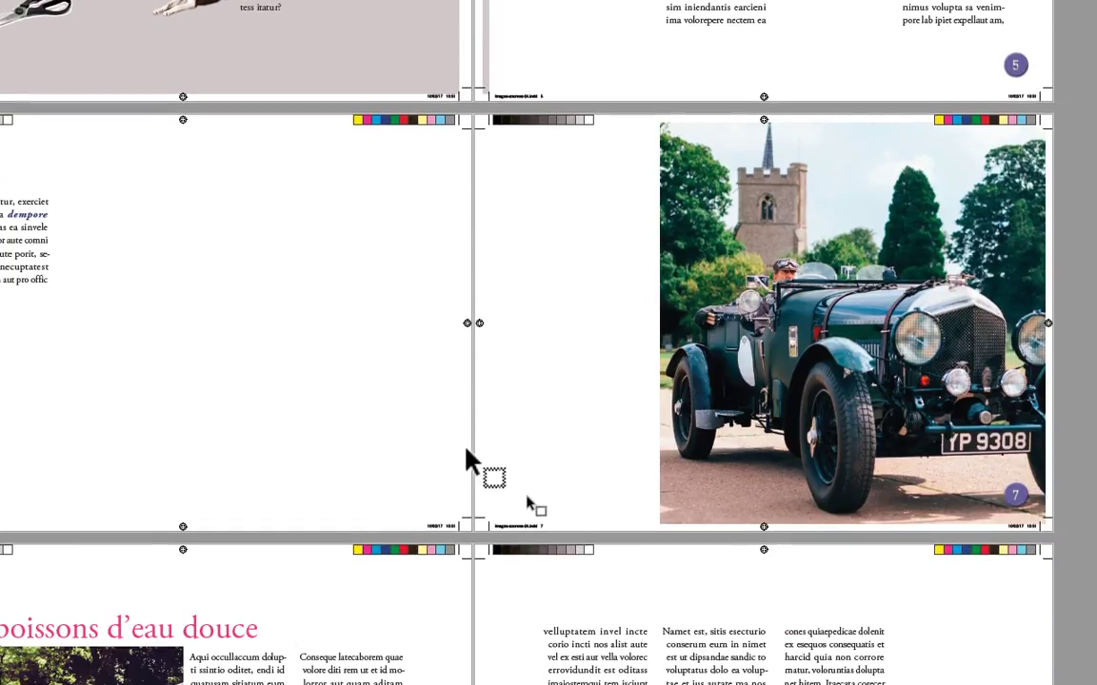
{"action": "scroll", "coordinate": [467, 461], "scroll_direction": "down", "scroll_amount": 4}
{"action": "scroll", "coordinate": [466, 457], "scroll_direction": "down", "scroll_amount": 4}
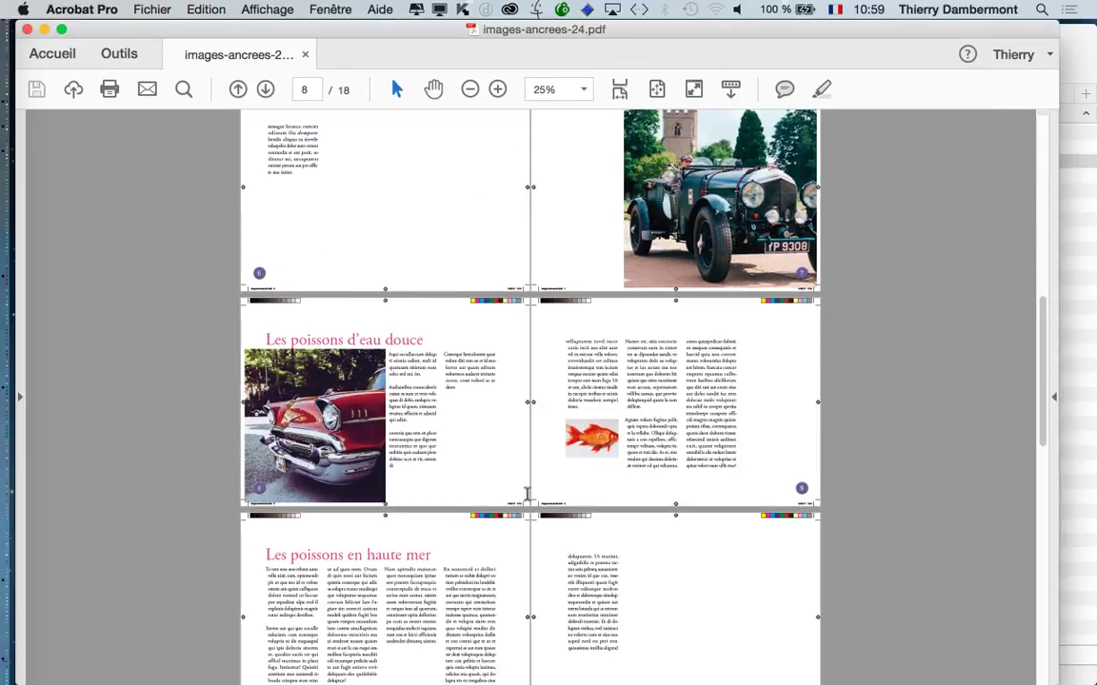
{"action": "scroll", "coordinate": [543, 505], "scroll_direction": "down", "scroll_amount": 5}
{"action": "scroll", "coordinate": [554, 515], "scroll_direction": "down", "scroll_amount": 5}
{"action": "scroll", "coordinate": [545, 560], "scroll_direction": "down", "scroll_amount": 5}
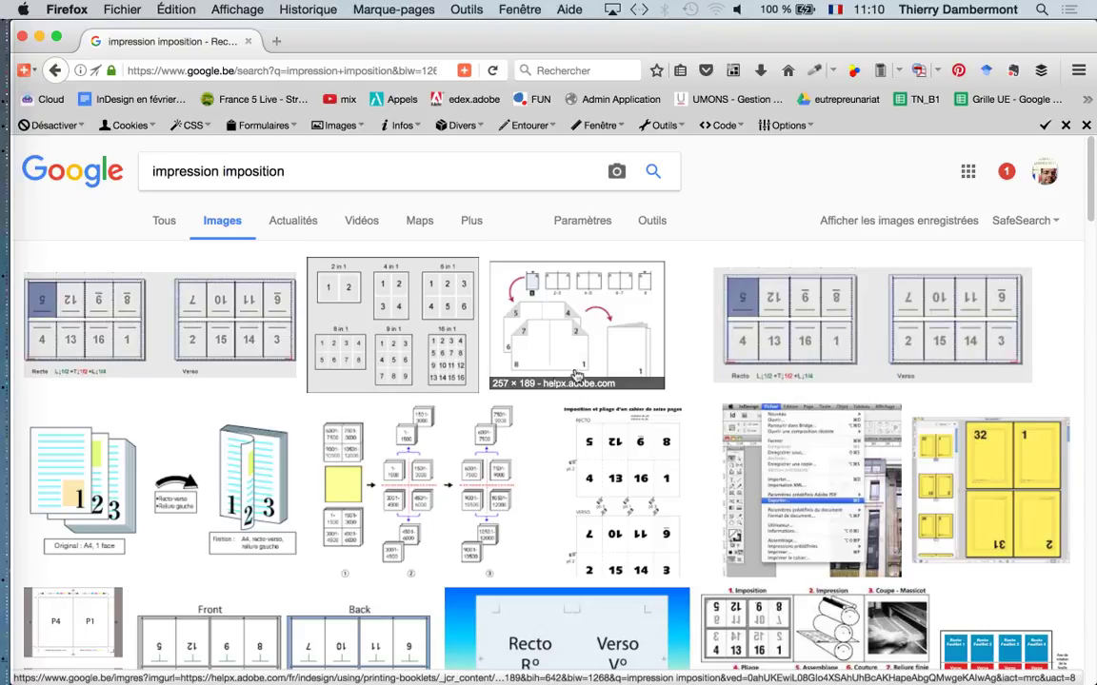
Open the 16-page imposition diagram Impo_8_poses on its own tab, zoomed to 200%.
{"action": "middle_click", "coordinate": [194, 295]}
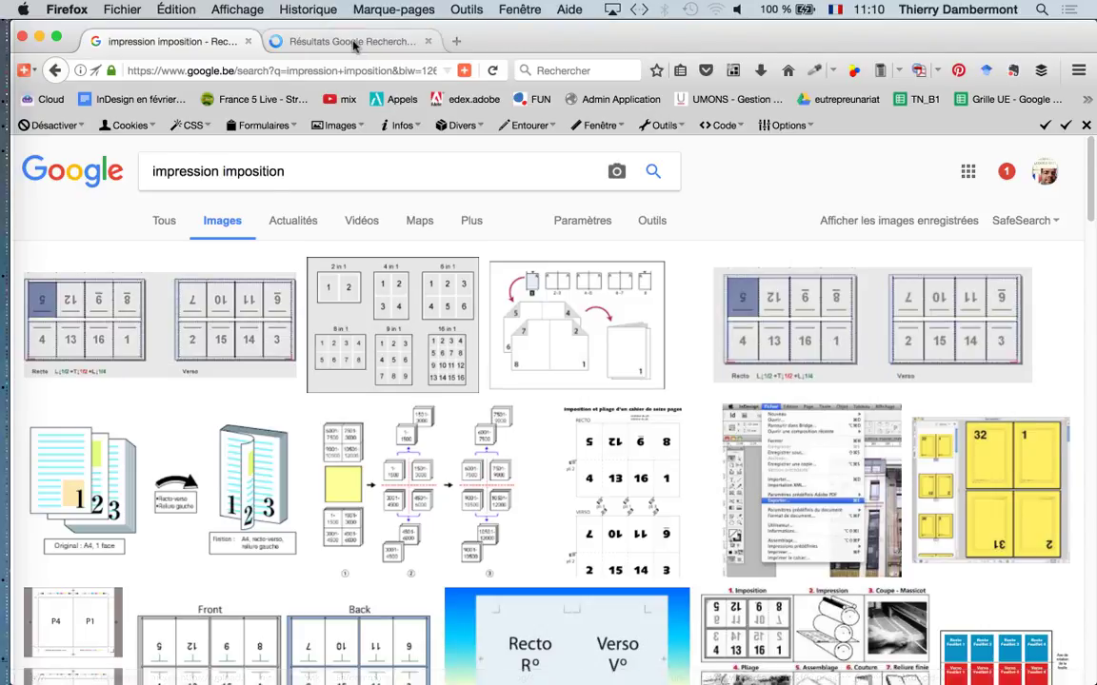
{"action": "left_click", "coordinate": [352, 41]}
{"action": "left_click", "coordinate": [895, 345]}
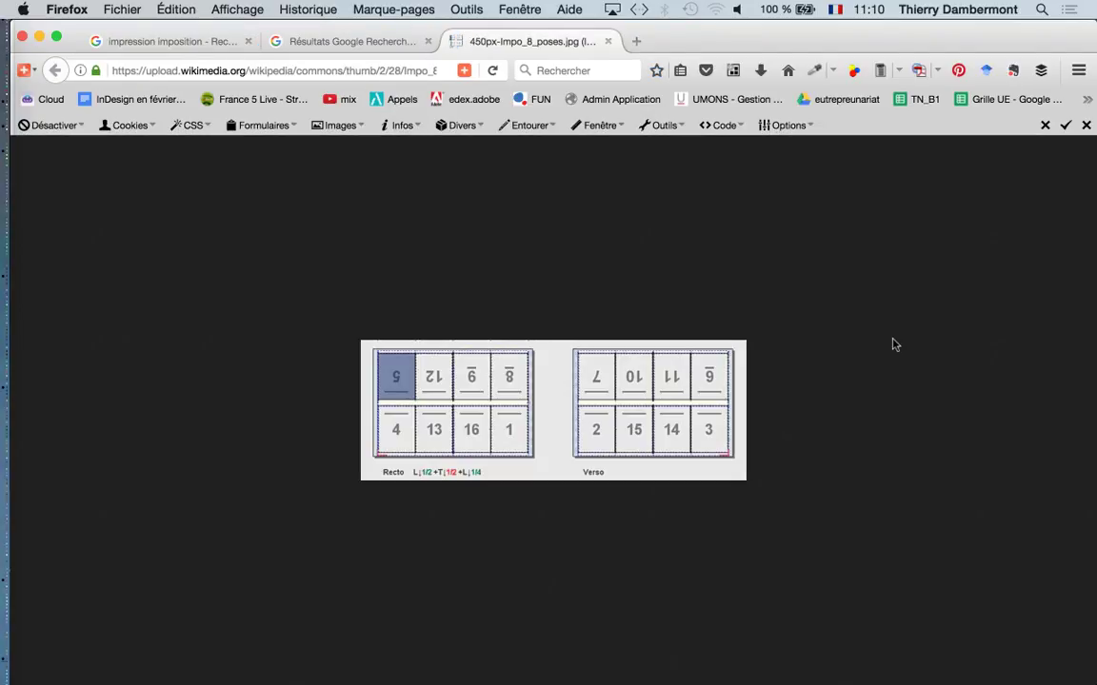
{"action": "key", "text": "super+plus"}
{"action": "key", "text": "super+plus"}
{"action": "key", "text": "super+plus"}
{"action": "key", "text": "super+plus"}
{"action": "key", "text": "super+plus"}
{"action": "key", "text": "super+plus"}
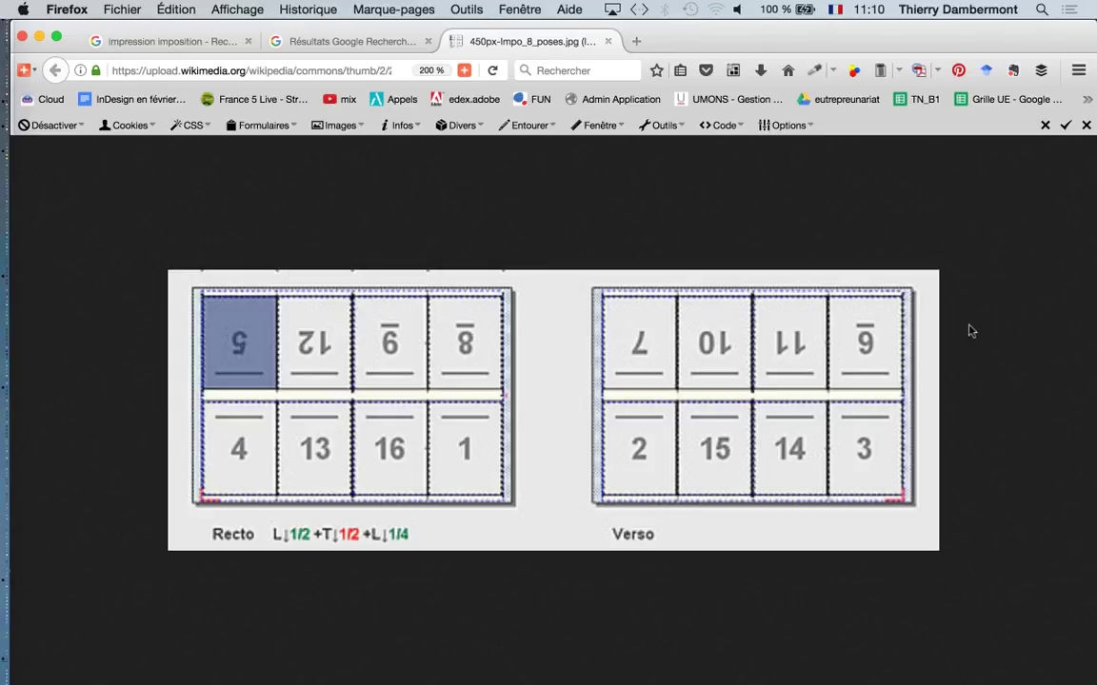
Hide Firefox and return to the PDF, zooming in and scrolling through the spreads.
{"action": "left_click", "coordinate": [39, 36]}
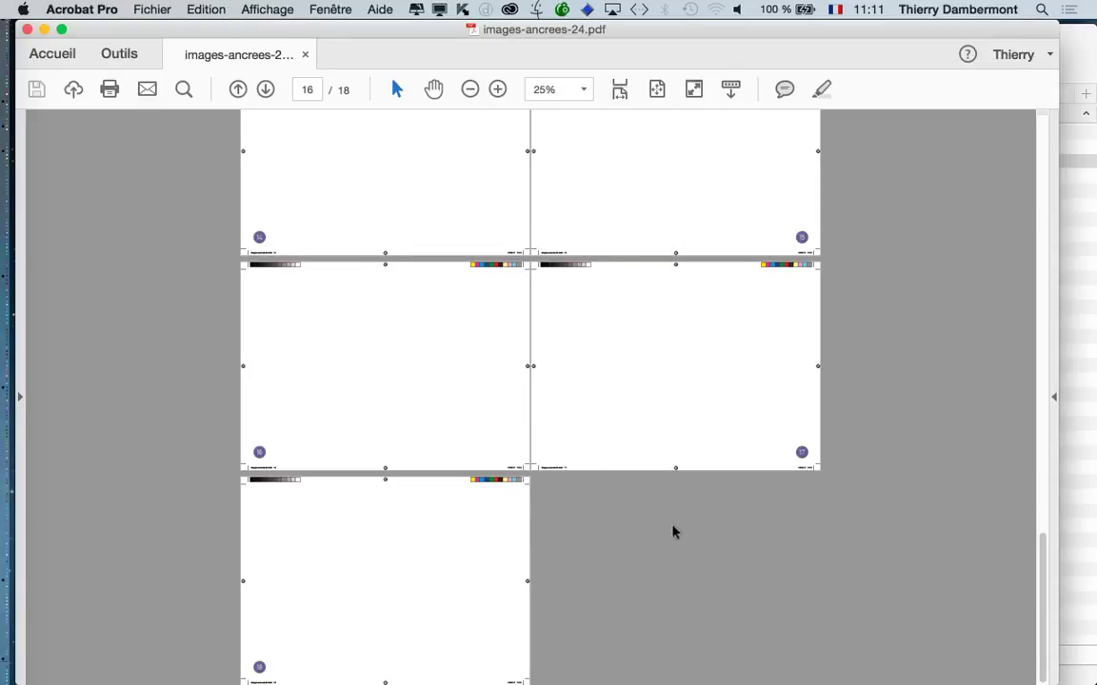
{"action": "scroll", "coordinate": [608, 313], "scroll_direction": "up", "scroll_amount": 2}
{"action": "scroll", "coordinate": [599, 311], "scroll_direction": "up", "scroll_amount": 5}
{"action": "scroll", "coordinate": [572, 276], "scroll_direction": "up", "scroll_amount": 1}
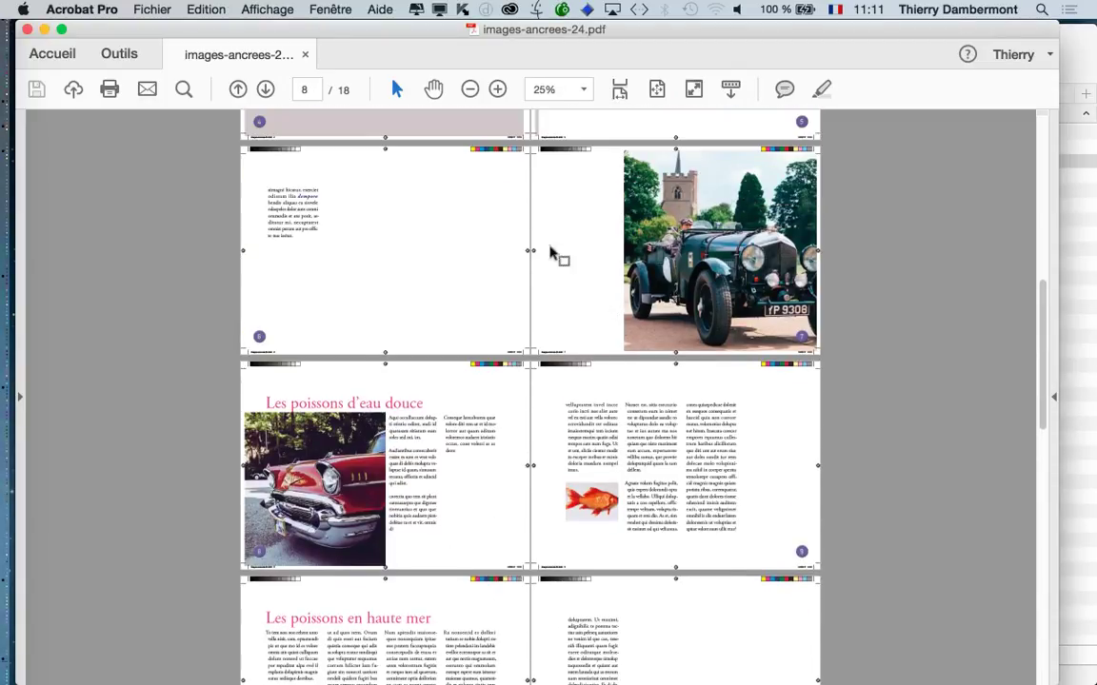
{"action": "left_click", "coordinate": [496, 90]}
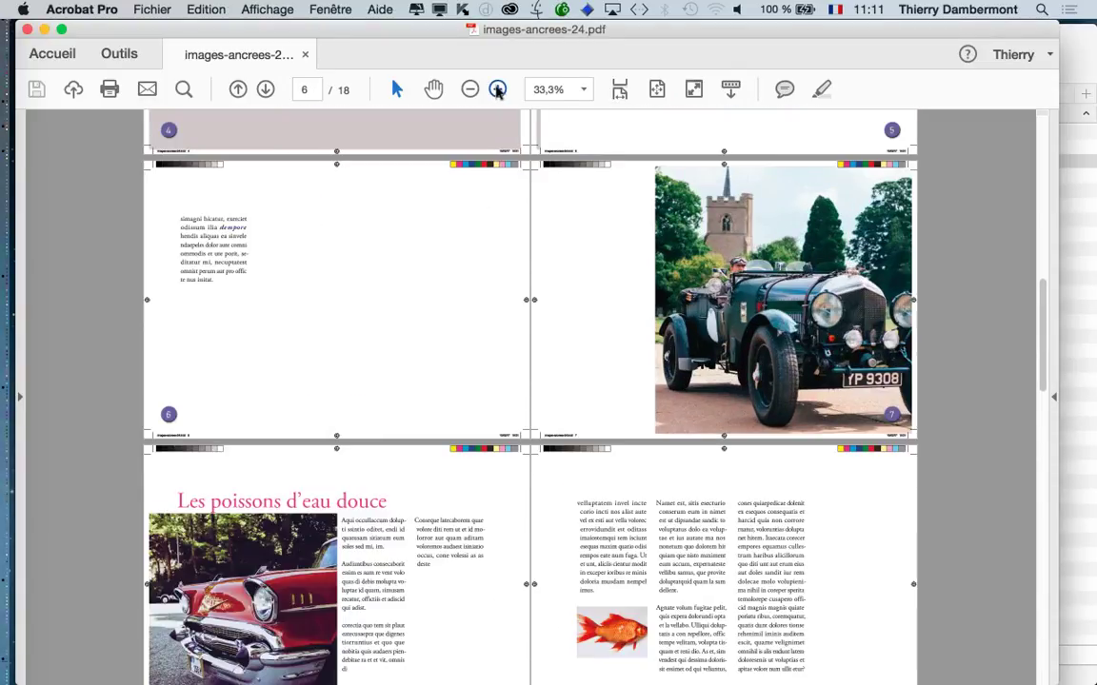
{"action": "left_click", "coordinate": [496, 89]}
{"action": "scroll", "coordinate": [852, 514], "scroll_direction": "up", "scroll_amount": 2}
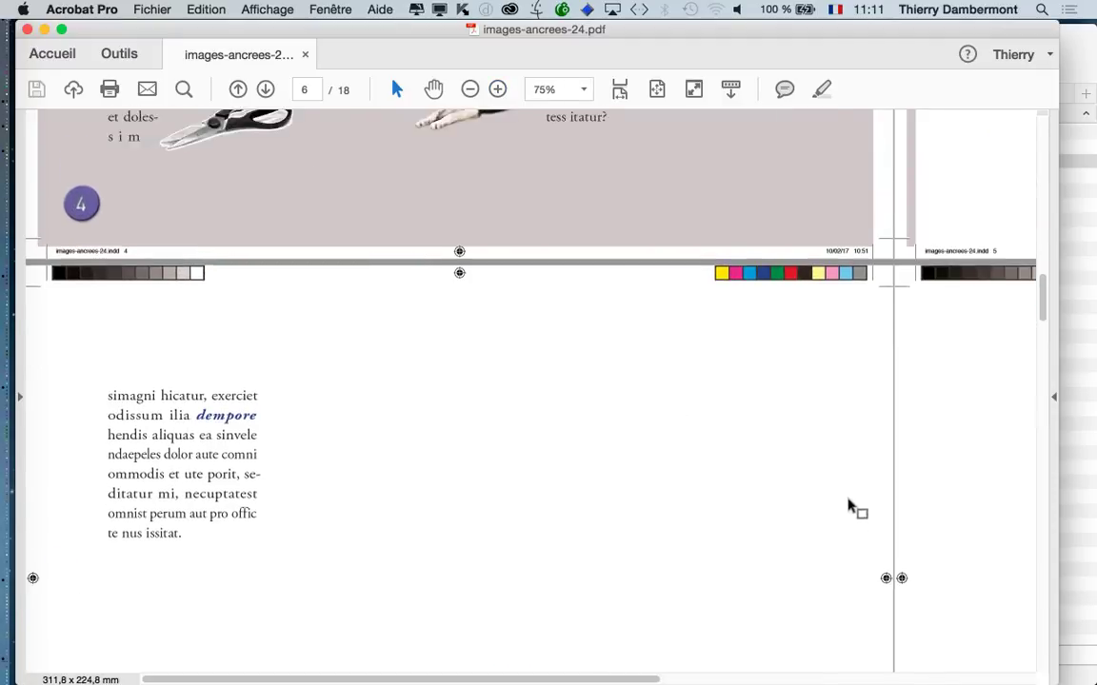
{"action": "scroll", "coordinate": [847, 505], "scroll_direction": "up", "scroll_amount": 10}
{"action": "scroll", "coordinate": [828, 495], "scroll_direction": "up", "scroll_amount": 10}
{"action": "scroll", "coordinate": [816, 490], "scroll_direction": "up", "scroll_amount": 5}
{"action": "scroll", "coordinate": [814, 492], "scroll_direction": "up", "scroll_amount": 5}
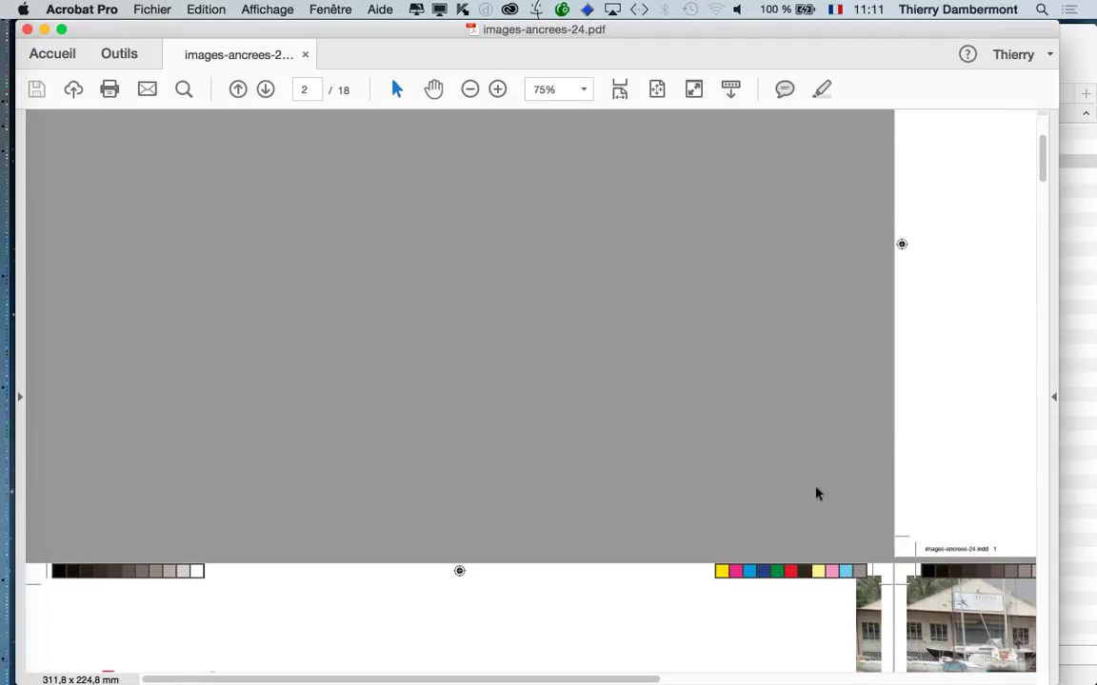
{"action": "scroll", "coordinate": [821, 493], "scroll_direction": "up", "scroll_amount": 5}
{"action": "scroll", "coordinate": [824, 495], "scroll_direction": "right", "scroll_amount": 1}
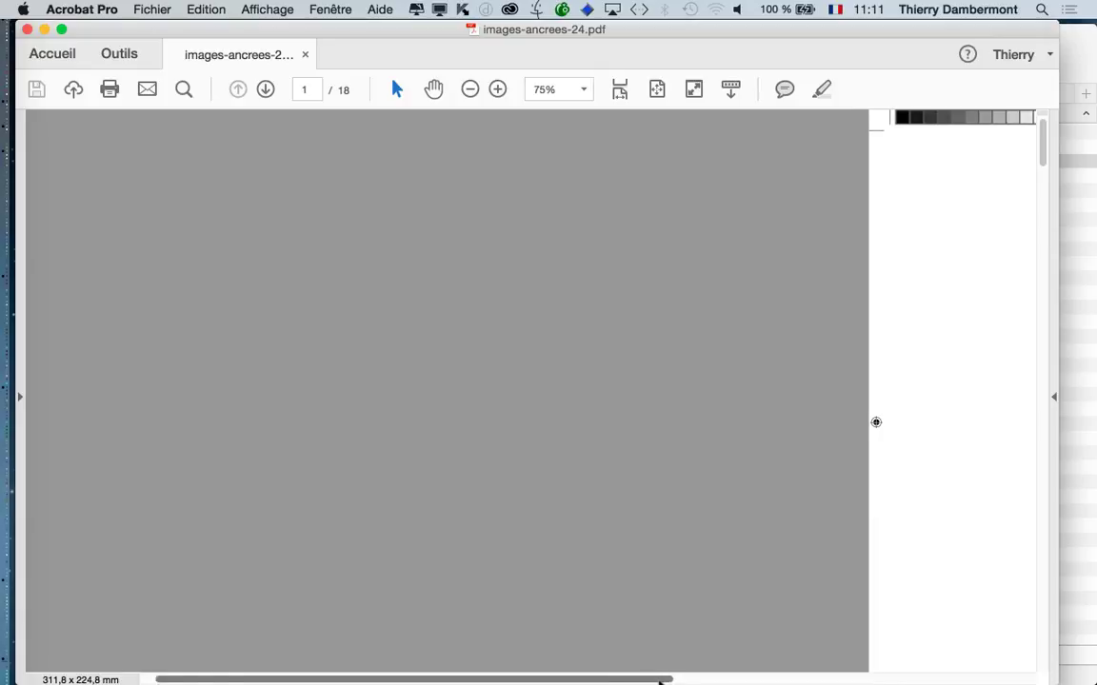
{"action": "scroll", "coordinate": [590, 334], "scroll_direction": "right", "scroll_amount": 8}
{"action": "scroll", "coordinate": [367, 162], "scroll_direction": "right", "scroll_amount": 2}
Show the pages 4–5 spread at 66.7% and slide the Acrobat window left.
{"action": "left_click", "coordinate": [469, 89]}
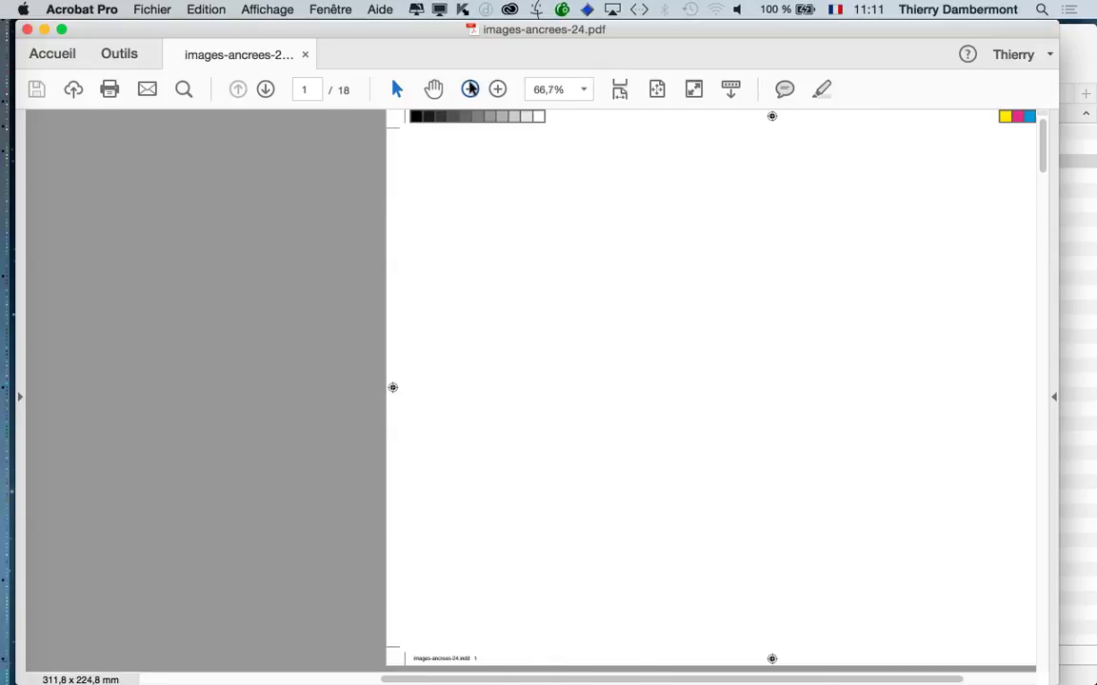
{"action": "scroll", "coordinate": [564, 355], "scroll_direction": "down", "scroll_amount": 3}
{"action": "scroll", "coordinate": [559, 362], "scroll_direction": "down", "scroll_amount": 2}
{"action": "scroll", "coordinate": [560, 362], "scroll_direction": "down", "scroll_amount": 5}
{"action": "scroll", "coordinate": [560, 381], "scroll_direction": "down", "scroll_amount": 3}
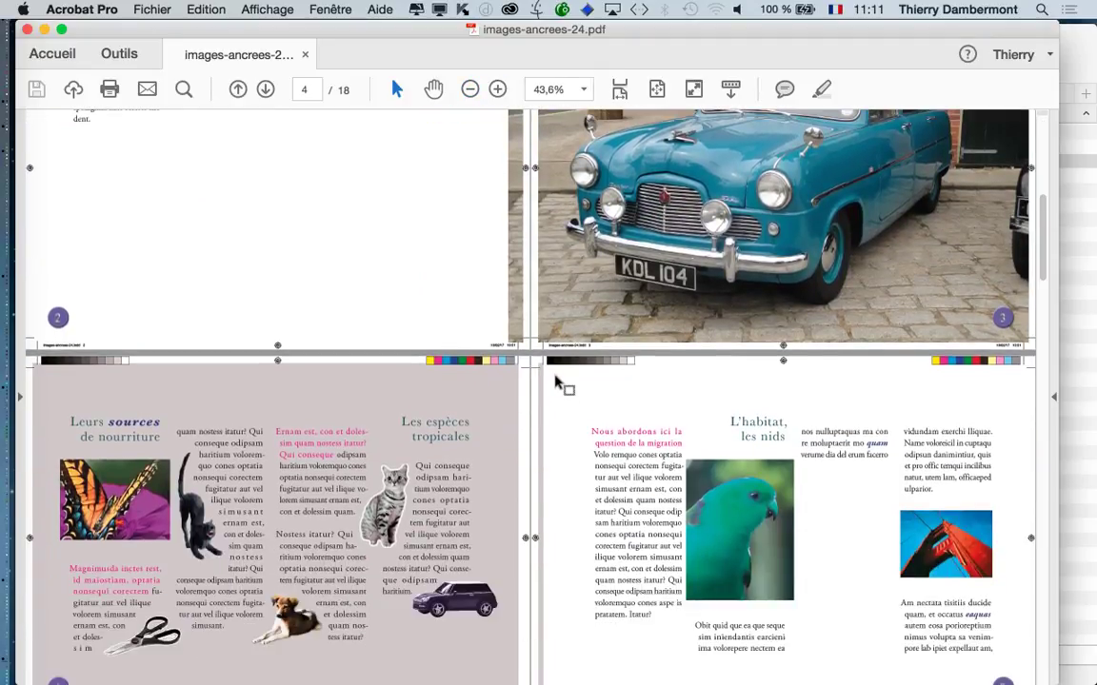
{"action": "scroll", "coordinate": [561, 381], "scroll_direction": "down", "scroll_amount": 2}
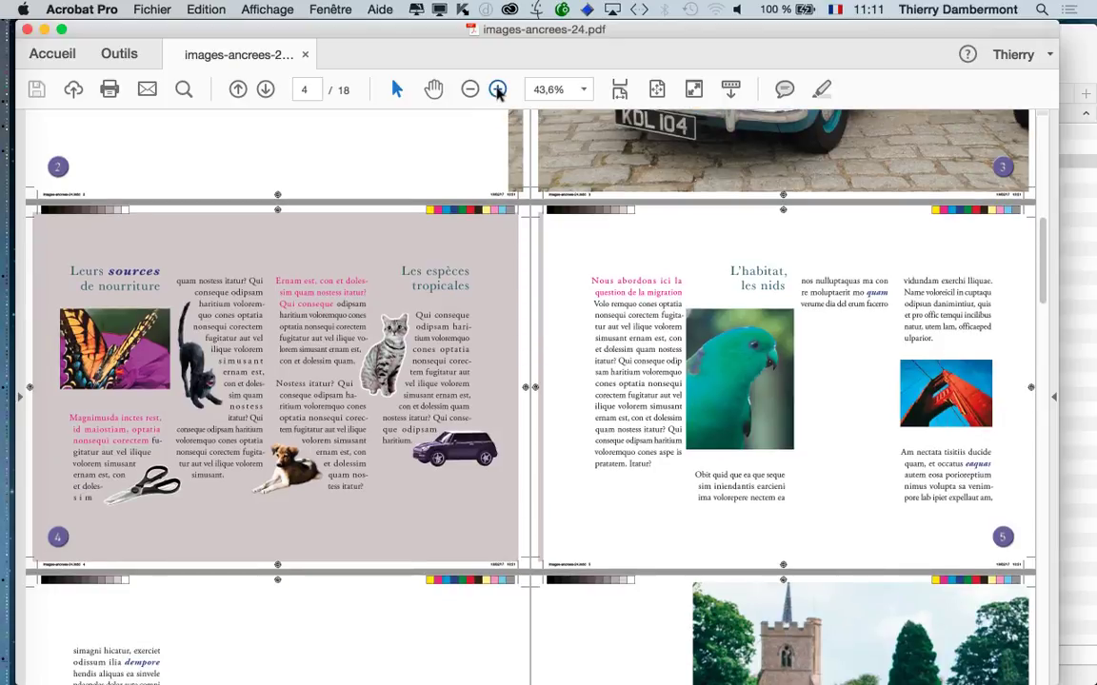
{"action": "left_click", "coordinate": [496, 88]}
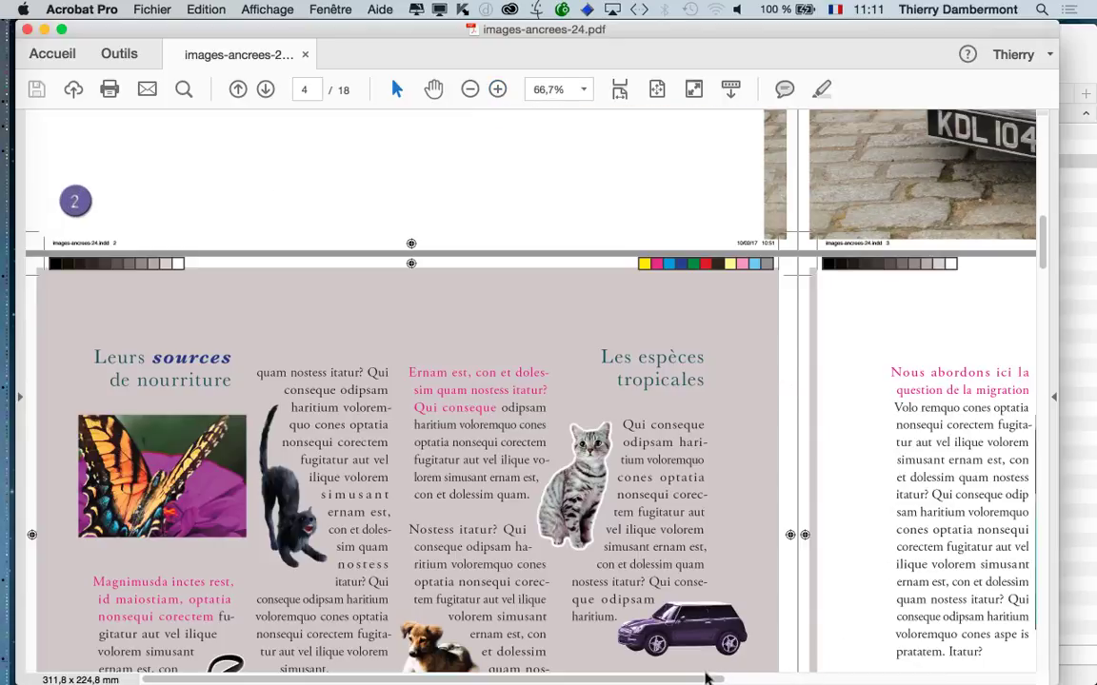
{"action": "left_click_drag", "start_coordinate": [710, 678], "coordinate": [910, 679]}
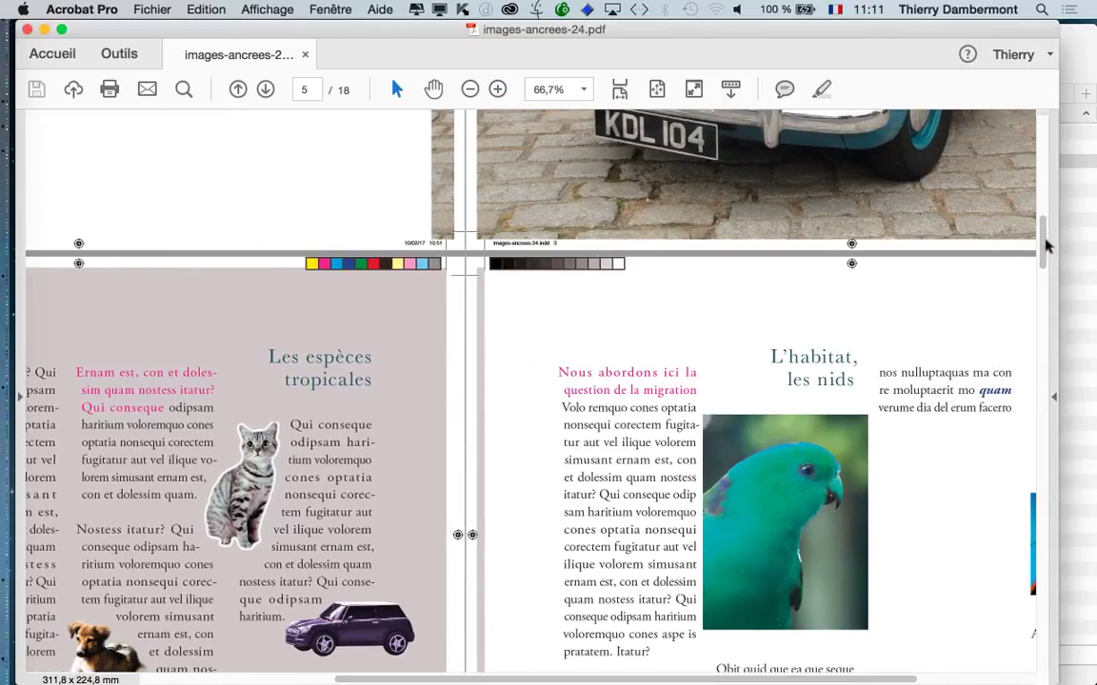
{"action": "left_click_drag", "start_coordinate": [1045, 237], "coordinate": [1045, 273]}
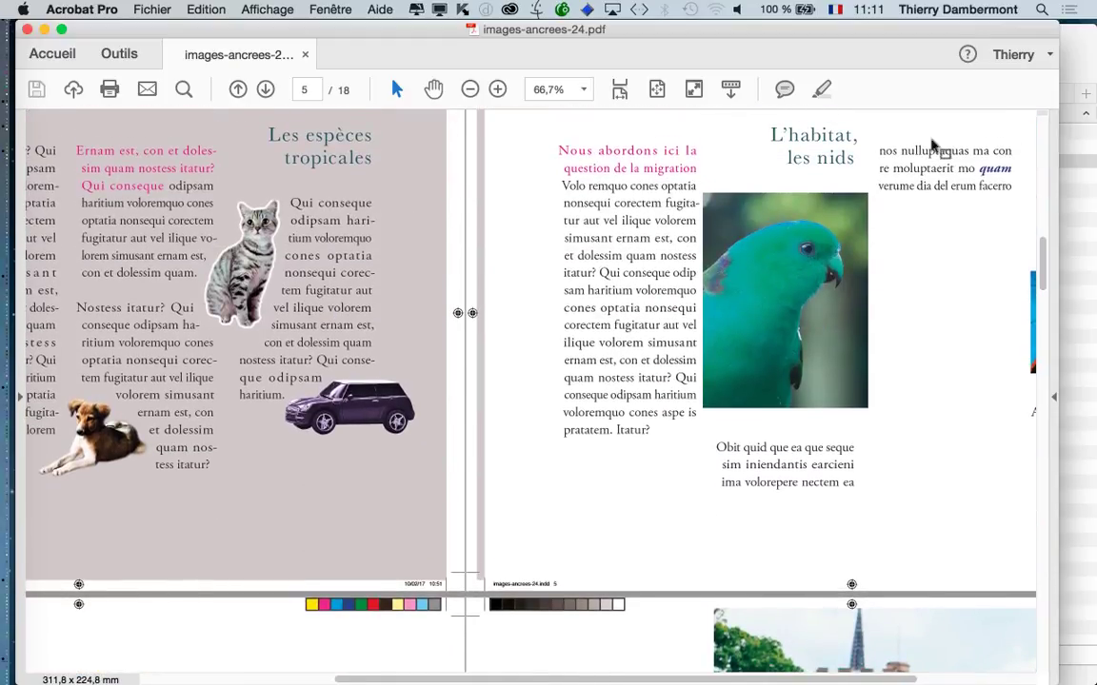
{"action": "left_click_drag", "start_coordinate": [869, 36], "coordinate": [368, 36]}
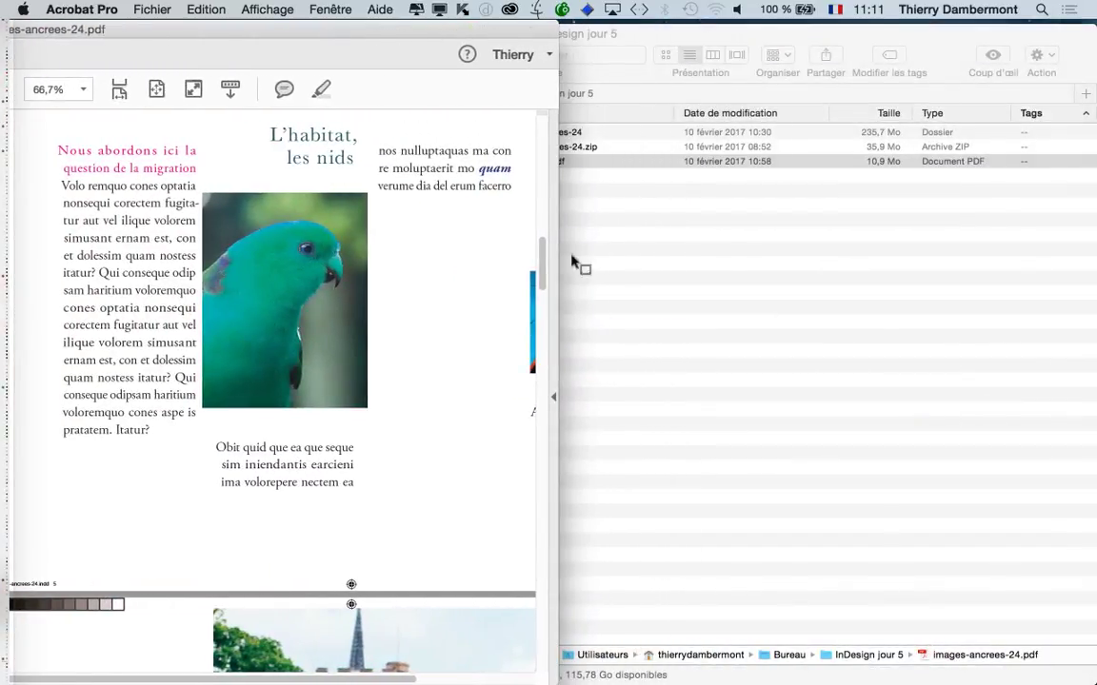
Bring InDesign forward, undock the Liens panel and shrink the layout window.
{"action": "key", "text": "super+Tab"}
{"action": "left_click", "coordinate": [577, 357]}
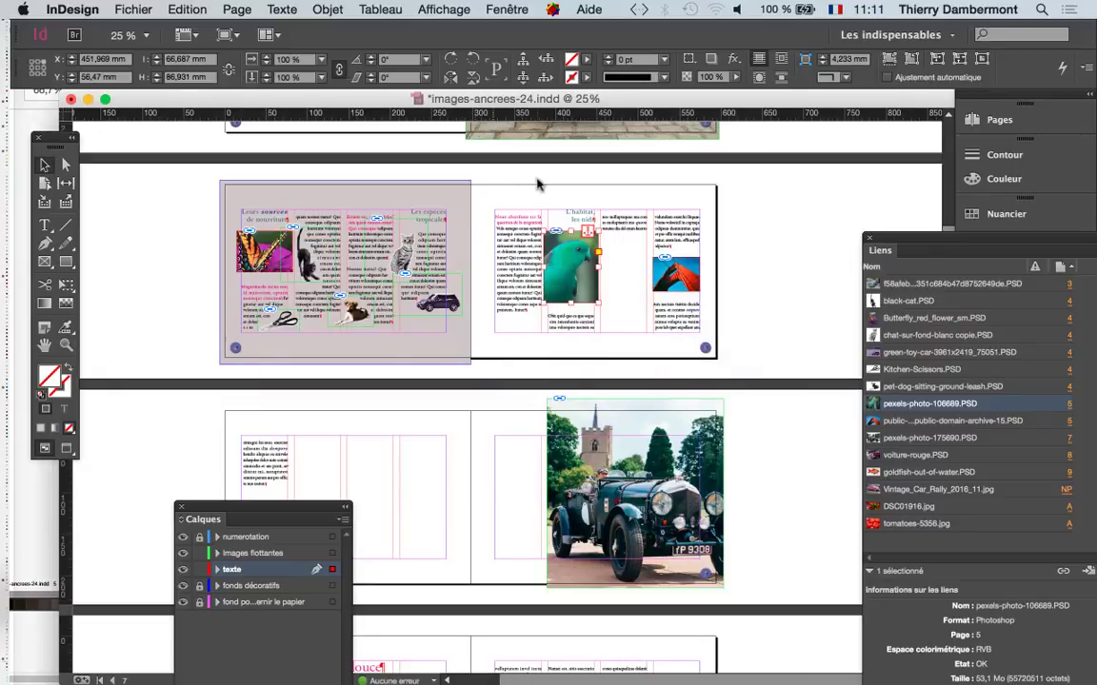
{"action": "left_click_drag", "start_coordinate": [887, 242], "coordinate": [1003, 352]}
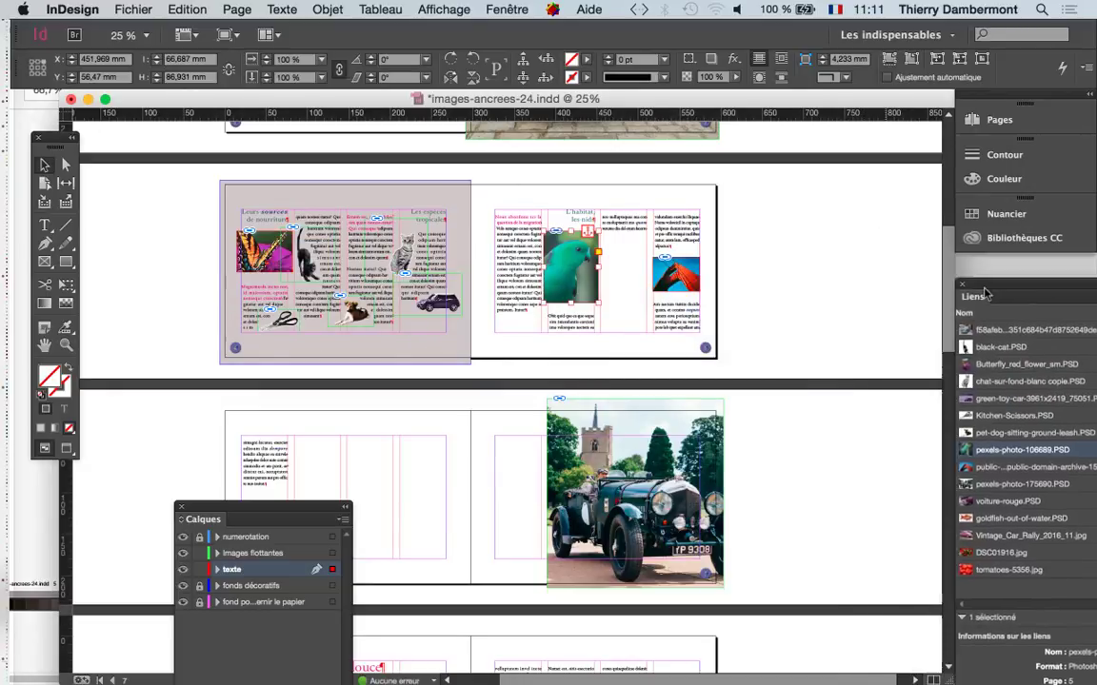
{"action": "left_click", "coordinate": [186, 8]}
{"action": "mouse_move", "coordinate": [279, 476]}
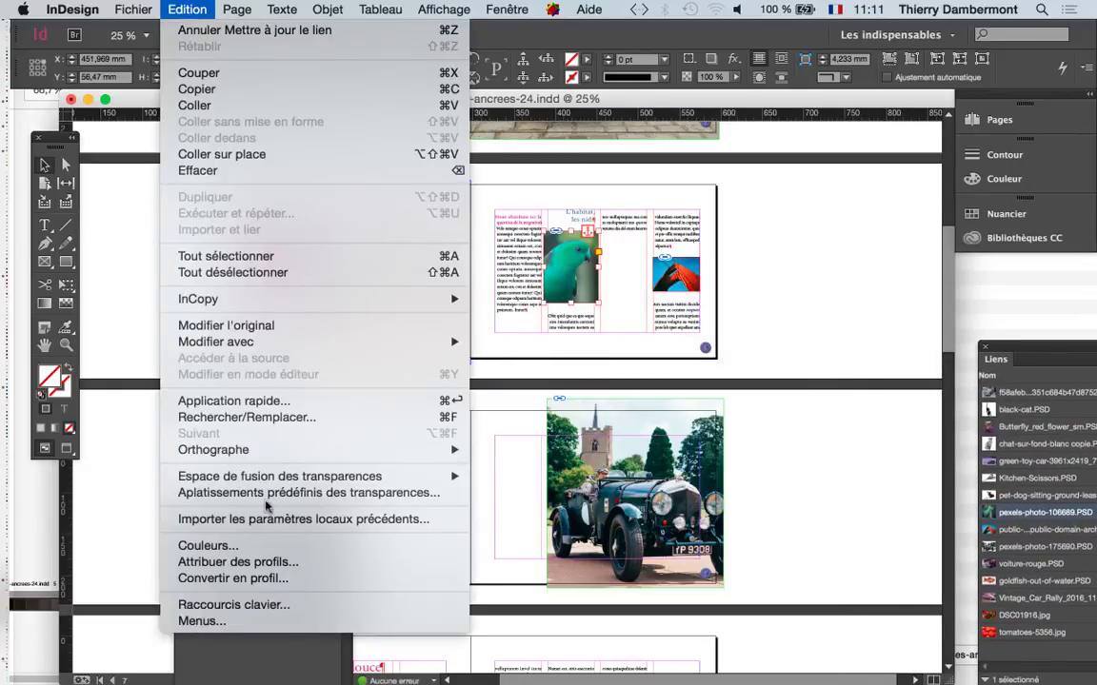
{"action": "left_click", "coordinate": [593, 514]}
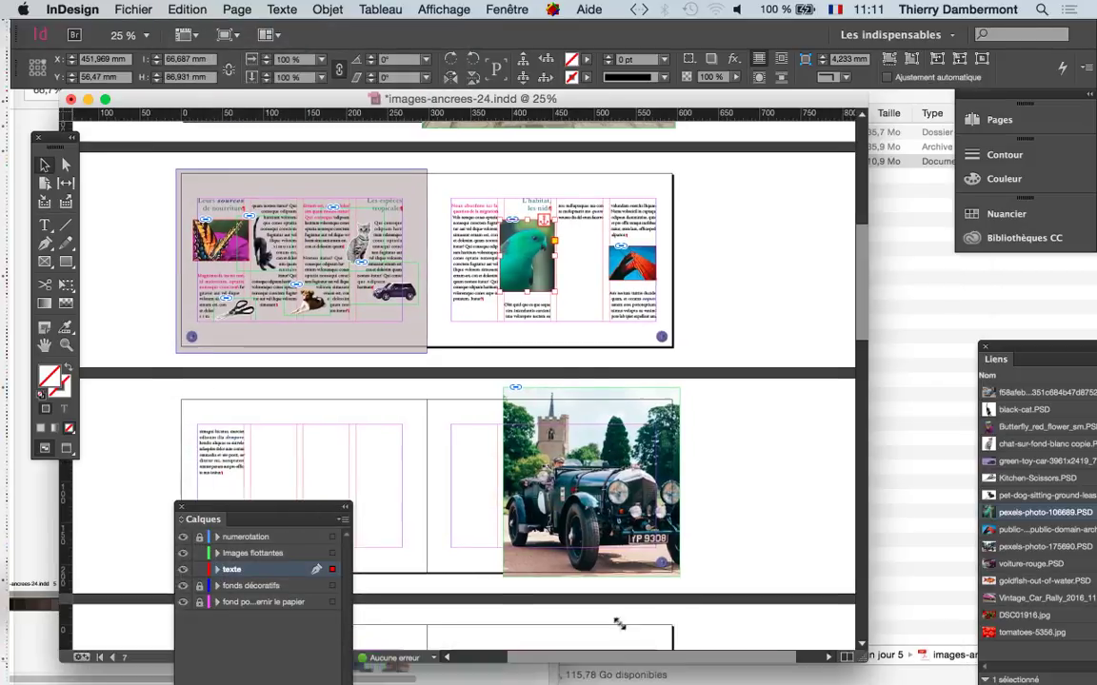
{"action": "left_click_drag", "start_coordinate": [938, 677], "coordinate": [544, 626]}
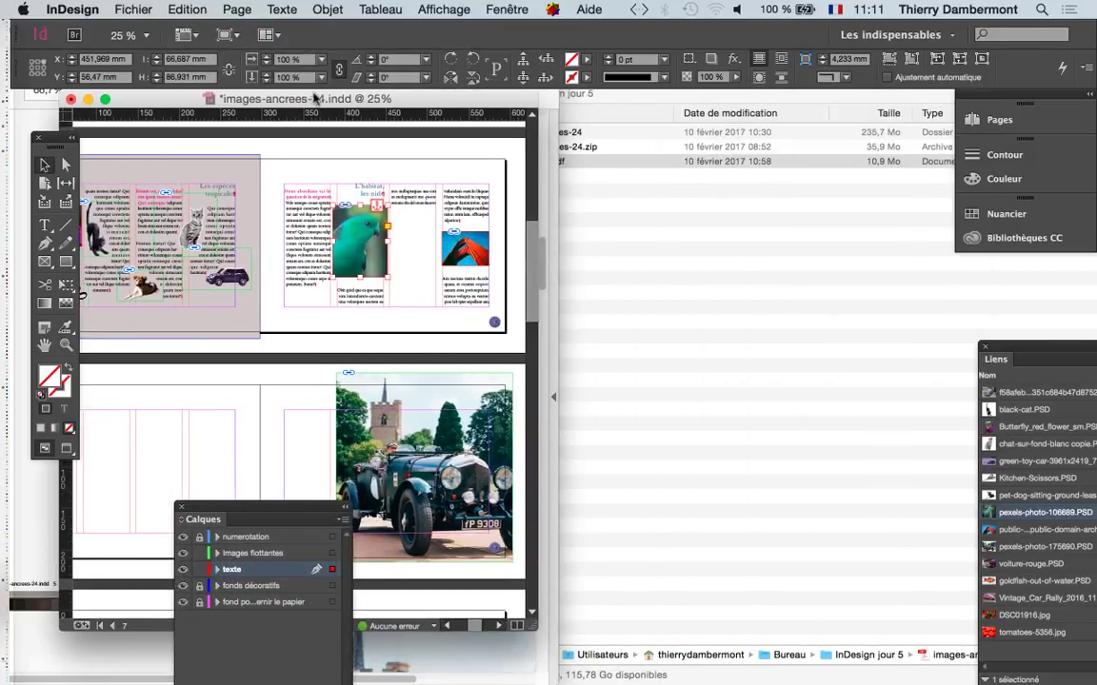
{"action": "left_click_drag", "start_coordinate": [325, 107], "coordinate": [830, 119]}
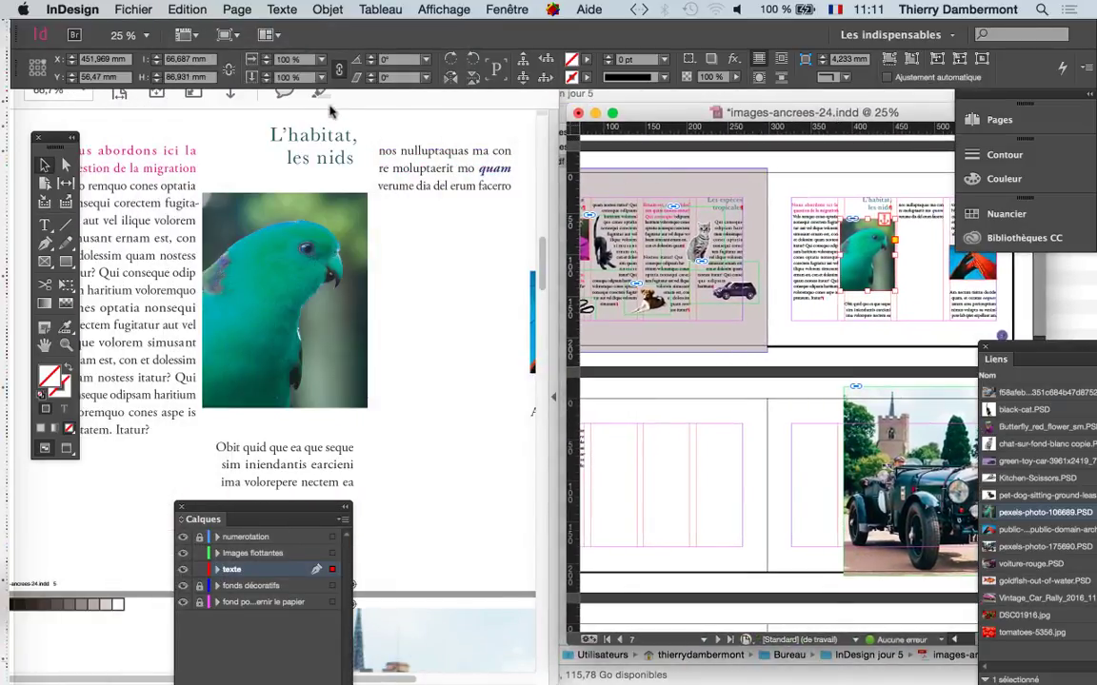
Fit Acrobat on the left half, then zoom InDesign in on the page 4 butterfly.
{"action": "left_click", "coordinate": [296, 162]}
{"action": "scroll", "coordinate": [419, 286], "scroll_direction": "left", "scroll_amount": 10}
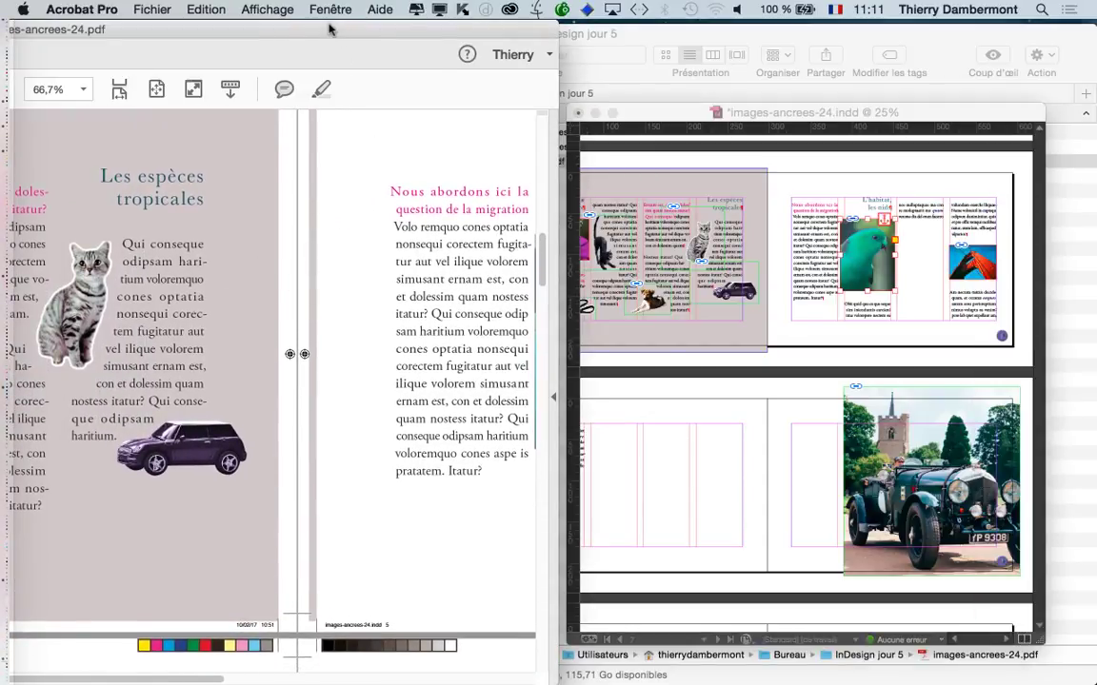
{"action": "double_click", "coordinate": [299, 29]}
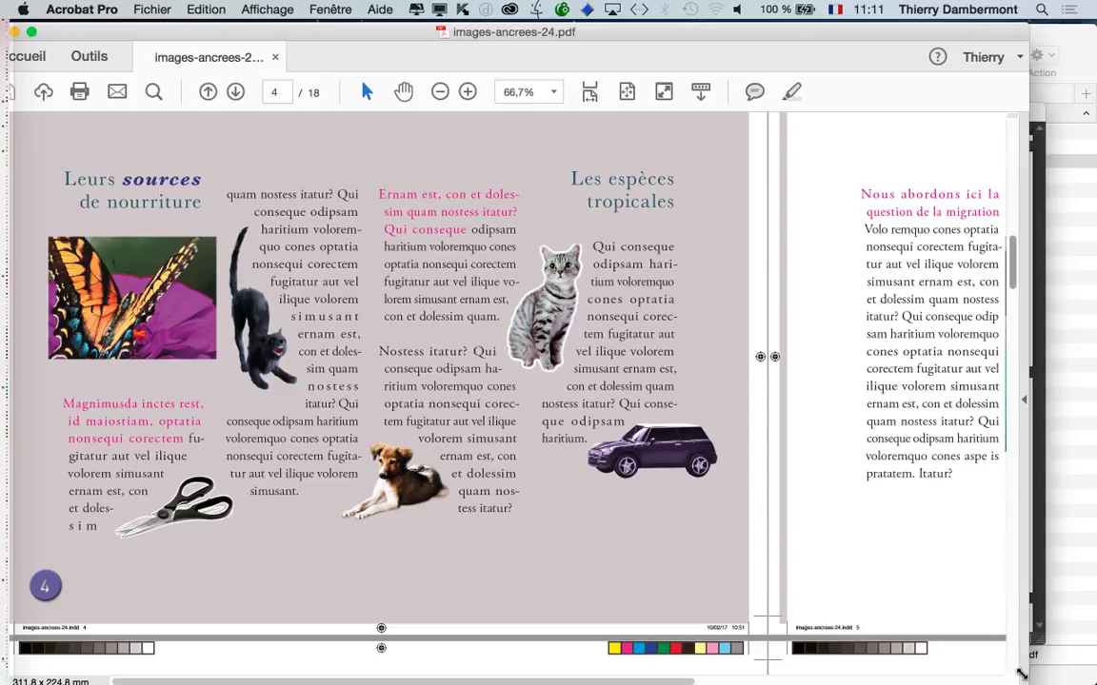
{"action": "double_click", "coordinate": [324, 69]}
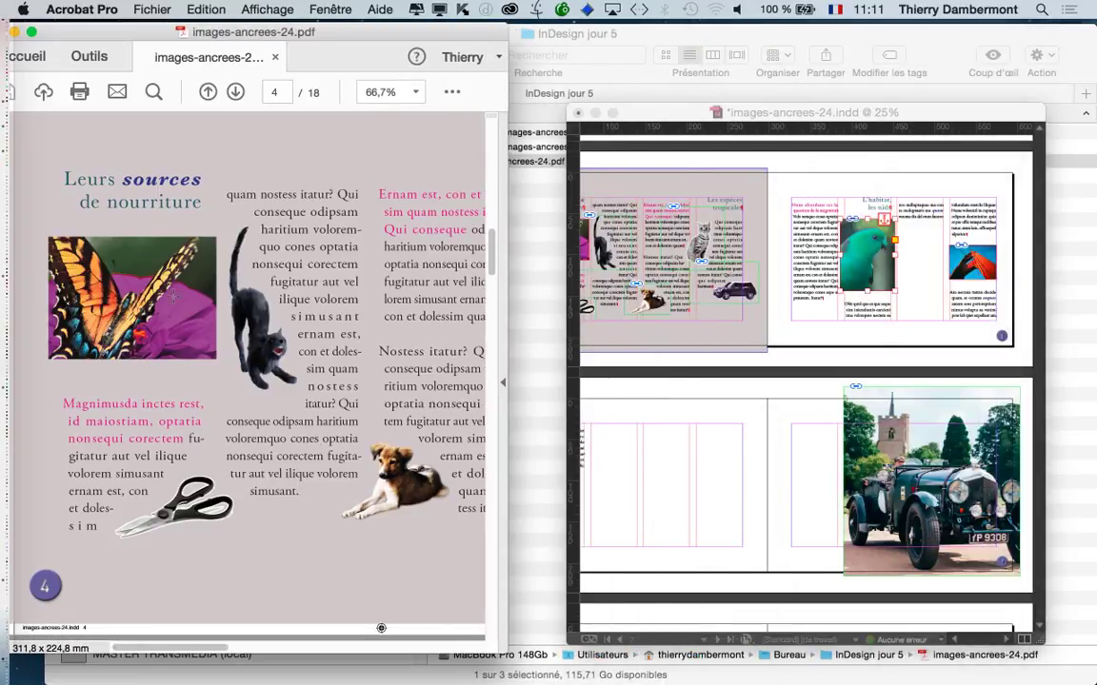
{"action": "left_click", "coordinate": [586, 105]}
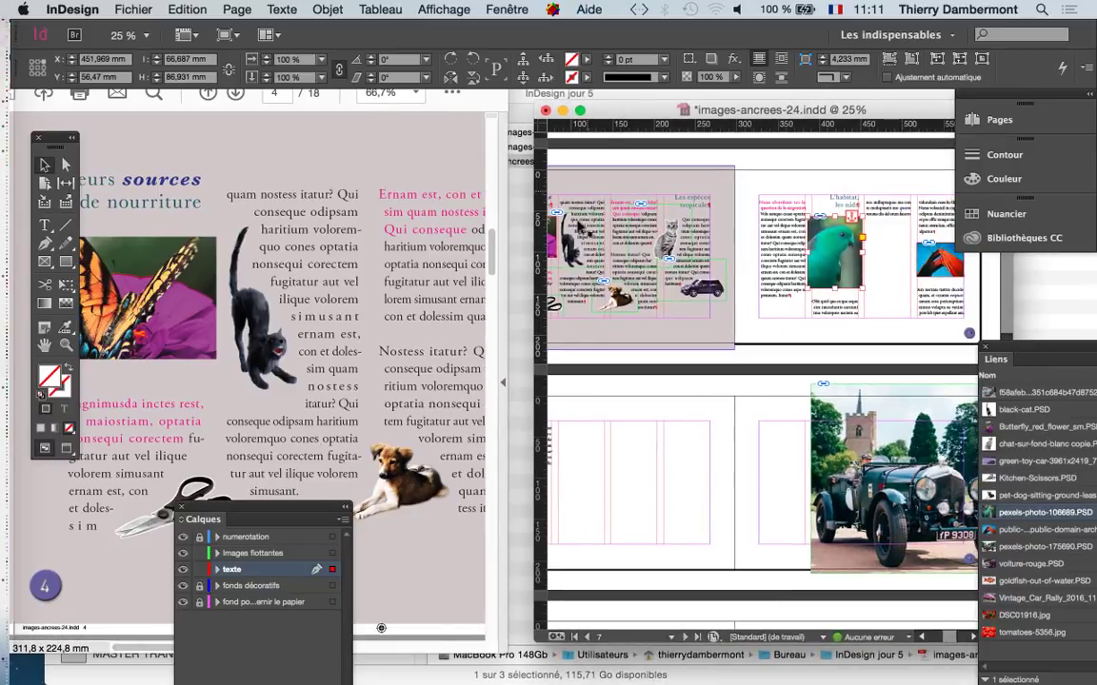
{"action": "scroll", "coordinate": [611, 270], "scroll_direction": "up", "scroll_amount": 1}
{"action": "scroll", "coordinate": [613, 268], "scroll_direction": "up", "scroll_amount": 2}
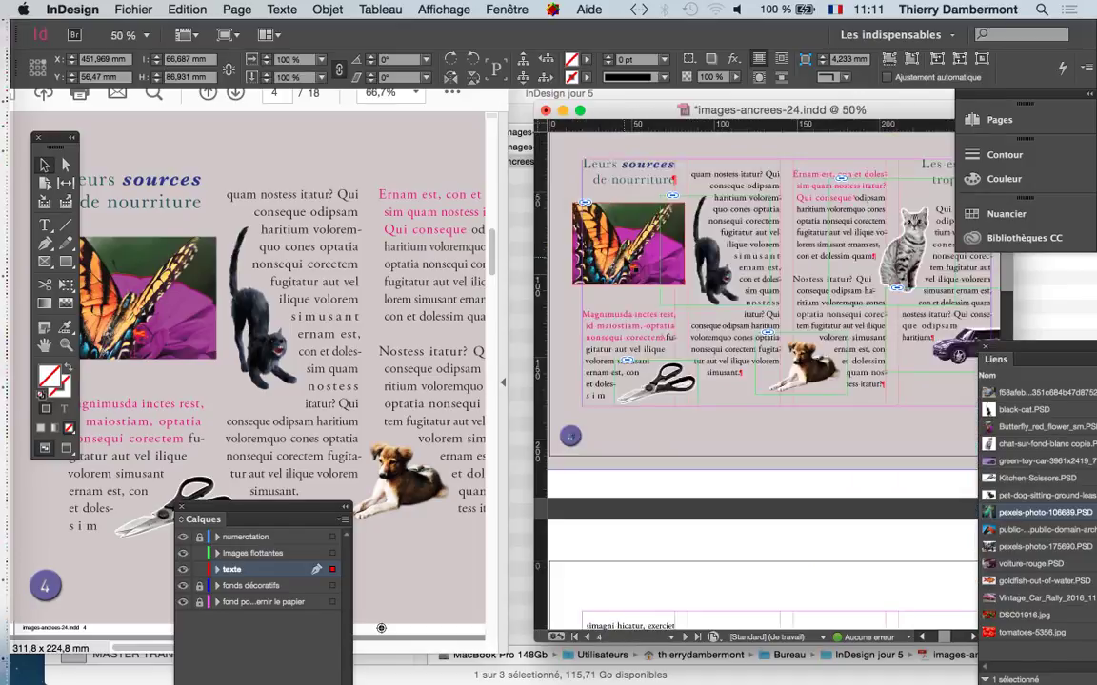
{"action": "scroll", "coordinate": [624, 266], "scroll_direction": "up", "scroll_amount": 2}
{"action": "scroll", "coordinate": [619, 266], "scroll_direction": "up", "scroll_amount": 1}
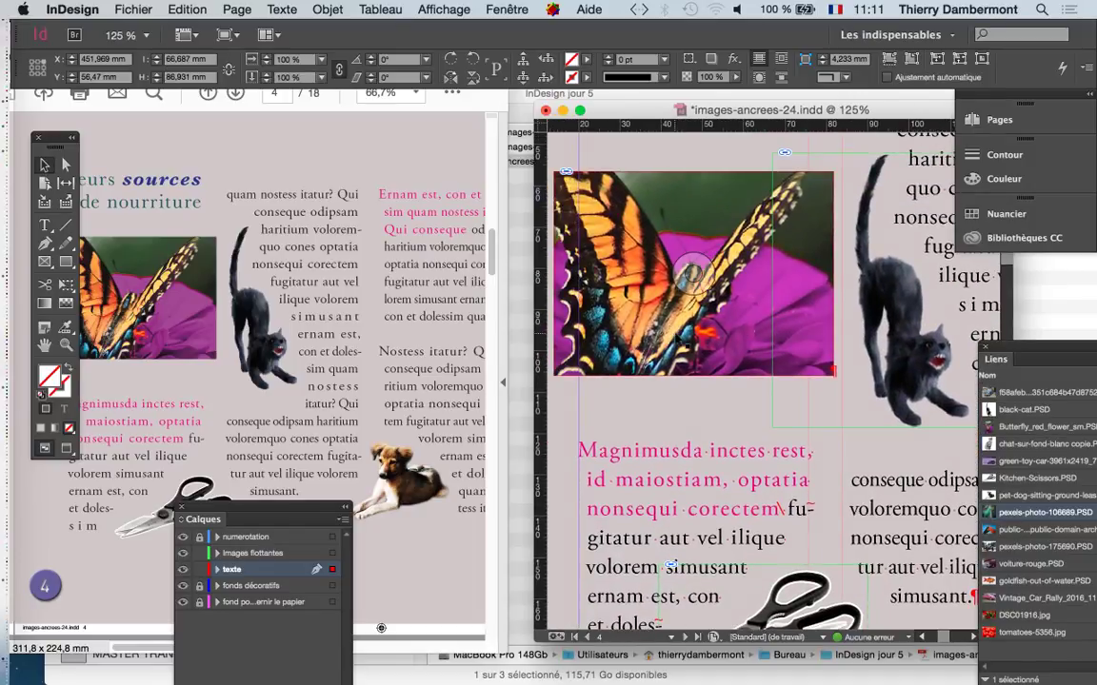
{"action": "scroll", "coordinate": [614, 305], "scroll_direction": "up", "scroll_amount": 1}
{"action": "scroll", "coordinate": [678, 336], "scroll_direction": "up", "scroll_amount": 1}
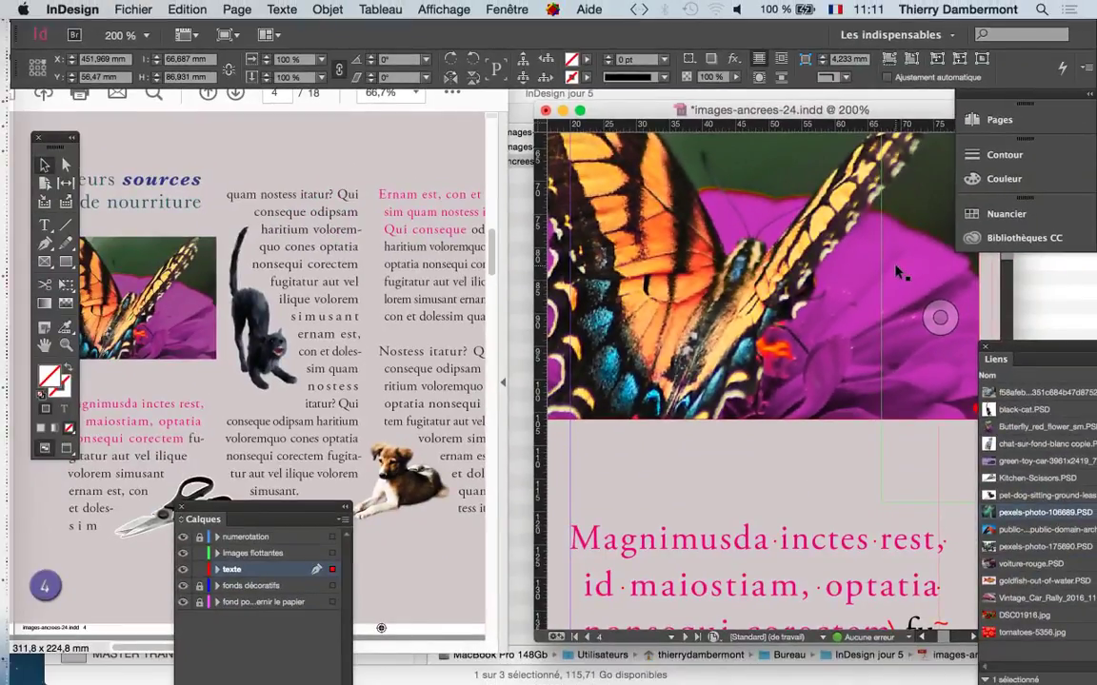
Zoom the PDF in on the page 4 butterfly, then back out to the whole page.
{"action": "left_click", "coordinate": [163, 314]}
{"action": "left_click", "coordinate": [158, 311]}
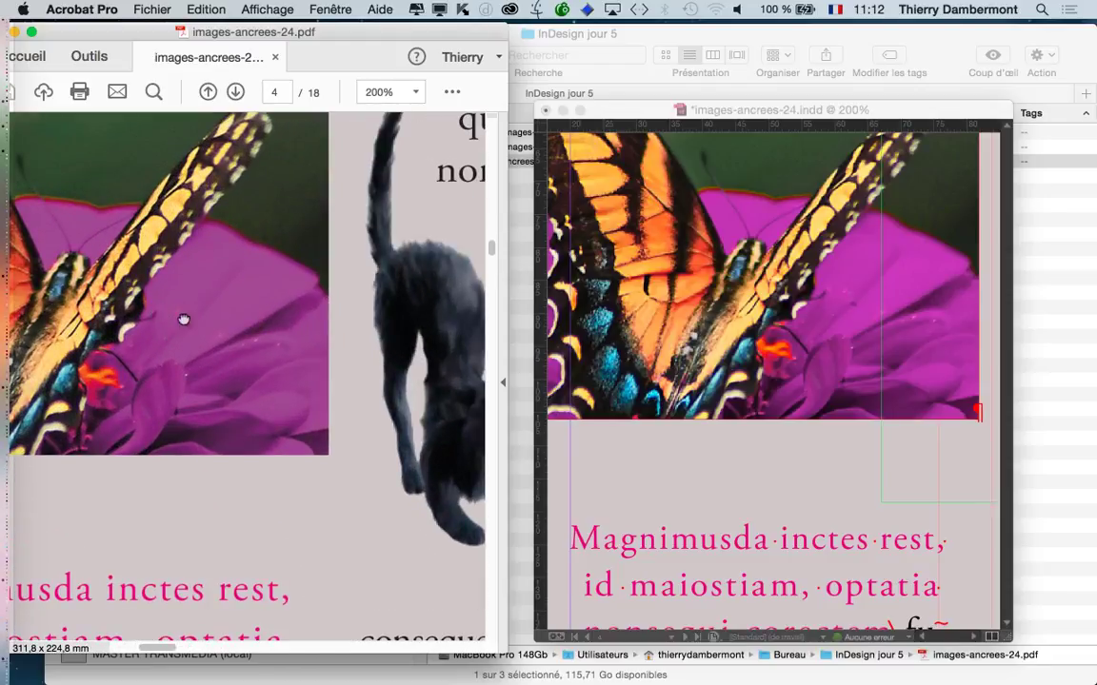
{"action": "scroll", "coordinate": [183, 318], "scroll_direction": "left", "scroll_amount": 5}
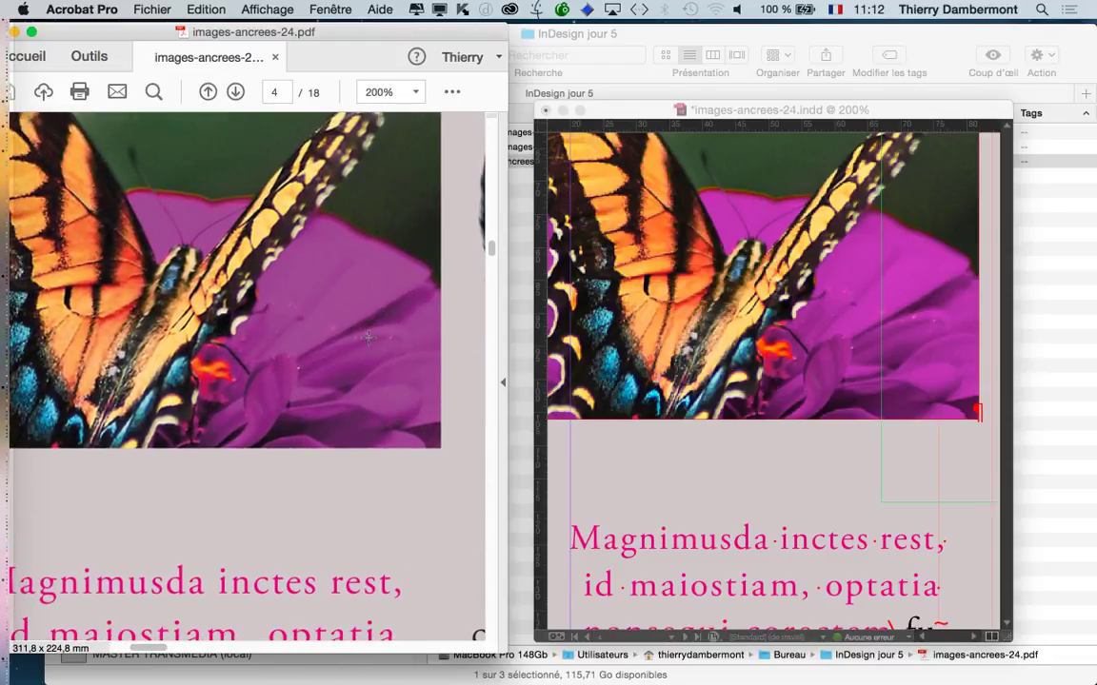
{"action": "left_click", "coordinate": [368, 333], "text": "alt"}
{"action": "left_click", "coordinate": [371, 338], "text": "alt"}
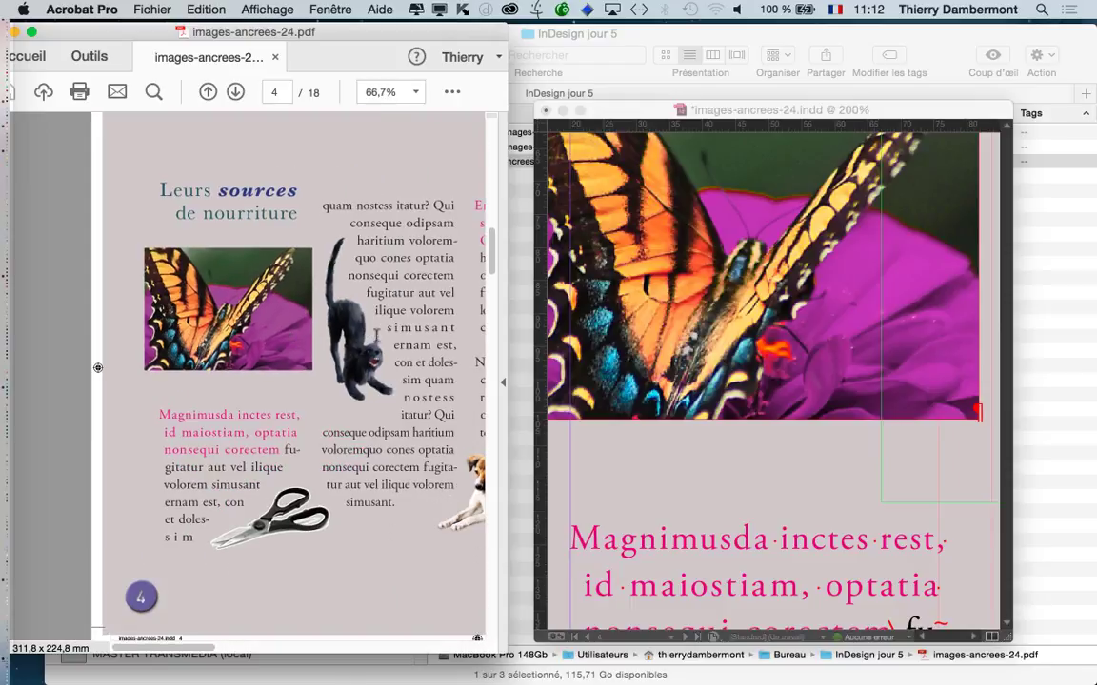
Zoom the PDF out to 12.5% and bring the page 9 goldfish into view.
{"action": "scroll", "coordinate": [290, 354], "scroll_direction": "right", "scroll_amount": 1}
{"action": "scroll", "coordinate": [291, 355], "scroll_direction": "right", "scroll_amount": 5}
{"action": "scroll", "coordinate": [285, 350], "scroll_direction": "right", "scroll_amount": 5}
{"action": "scroll", "coordinate": [281, 345], "scroll_direction": "right", "scroll_amount": 5}
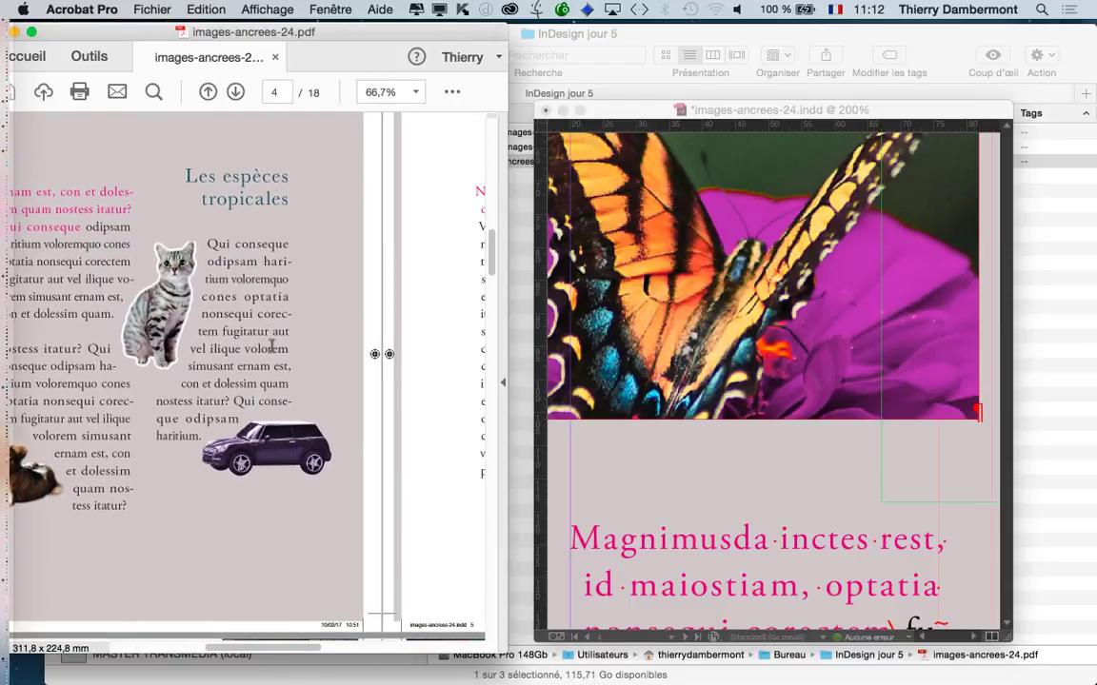
{"action": "scroll", "coordinate": [276, 342], "scroll_direction": "right", "scroll_amount": 5}
{"action": "left_click", "coordinate": [355, 351], "text": "alt"}
{"action": "left_click", "coordinate": [355, 351], "text": "alt"}
{"action": "left_click", "coordinate": [299, 355], "text": "alt"}
{"action": "left_click", "coordinate": [299, 355], "text": "alt"}
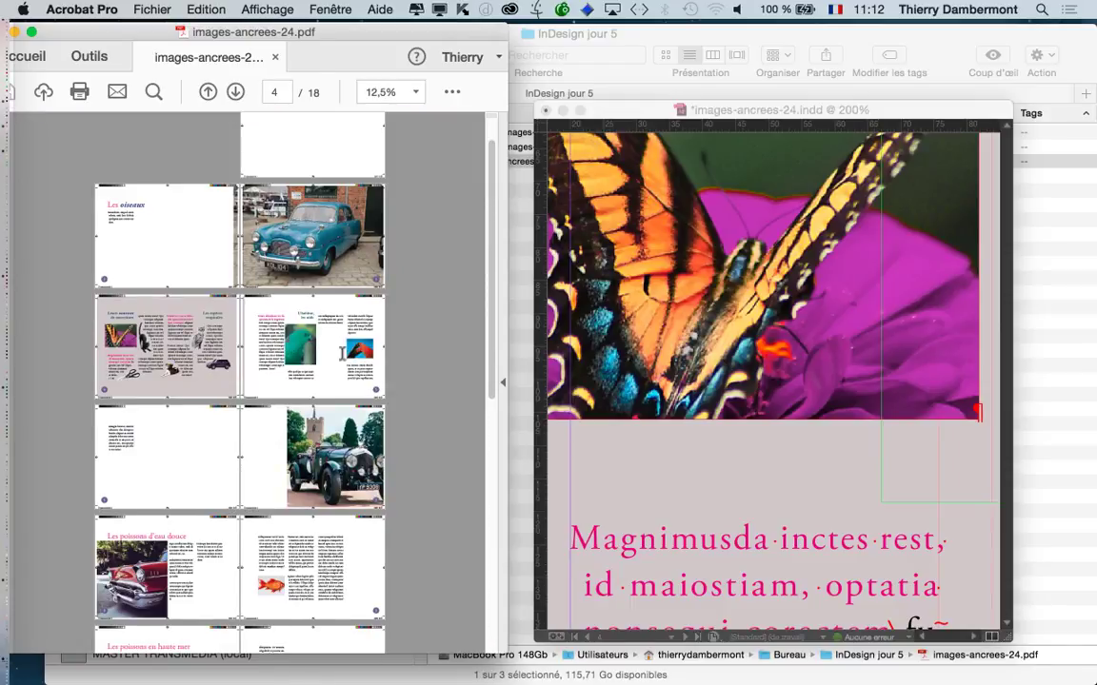
{"action": "scroll", "coordinate": [320, 365], "scroll_direction": "down", "scroll_amount": 3}
{"action": "scroll", "coordinate": [319, 365], "scroll_direction": "down", "scroll_amount": 3}
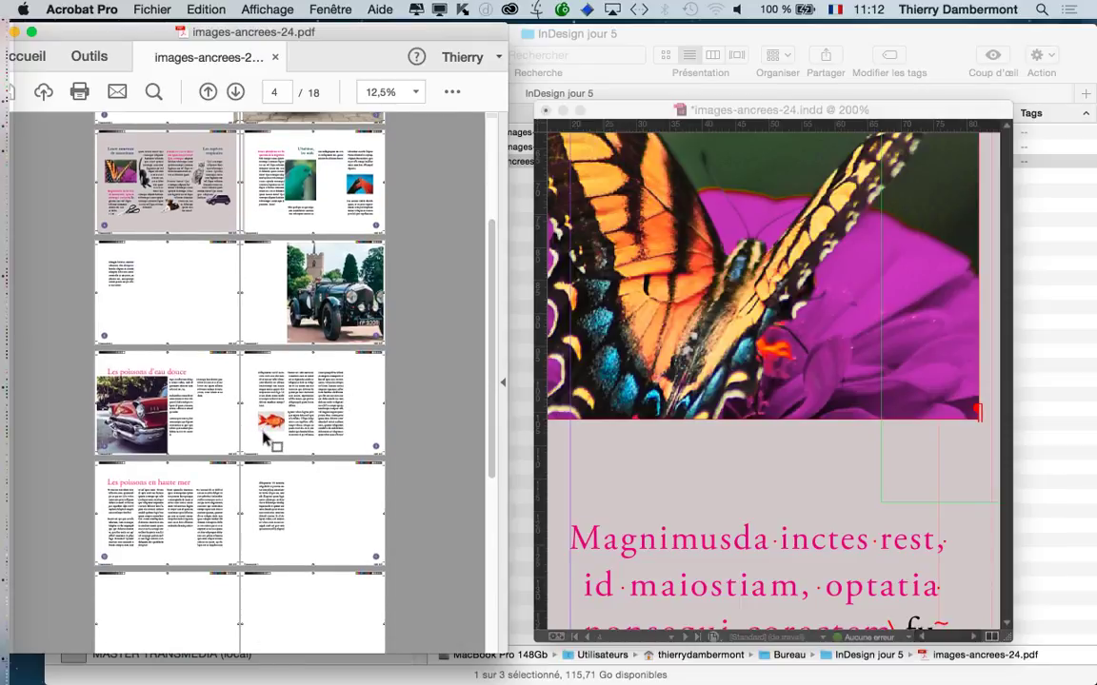
{"action": "left_click_drag", "start_coordinate": [233, 376], "coordinate": [303, 412]}
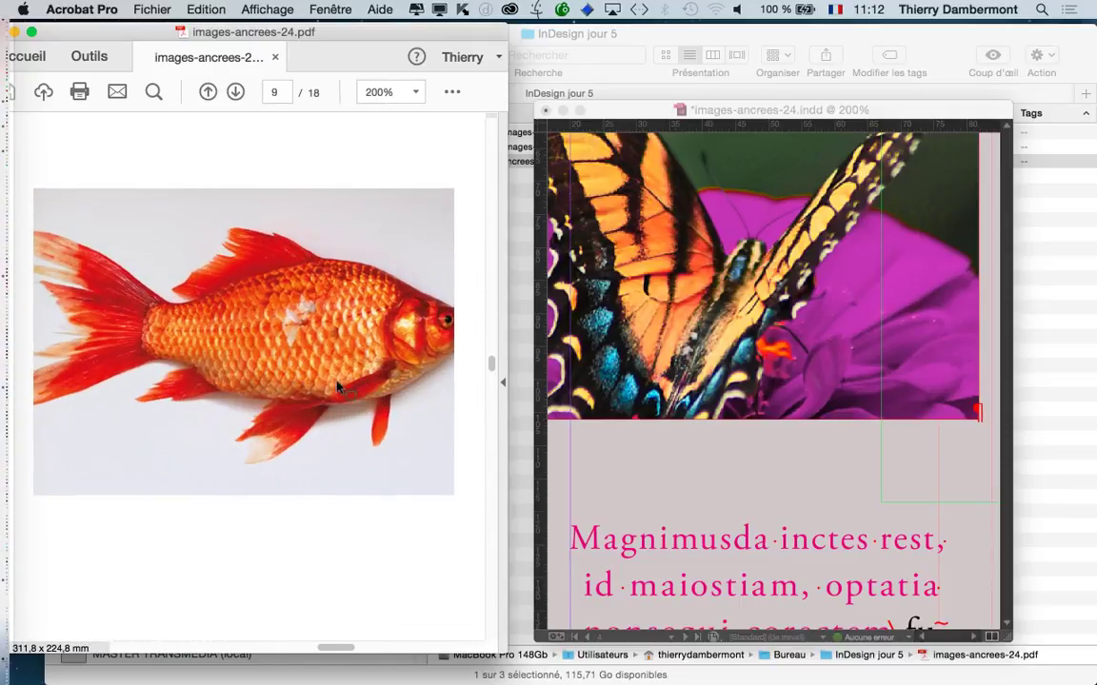
Bring InDesign to the front and navigate the layout down to page 9.
{"action": "left_click", "coordinate": [814, 163]}
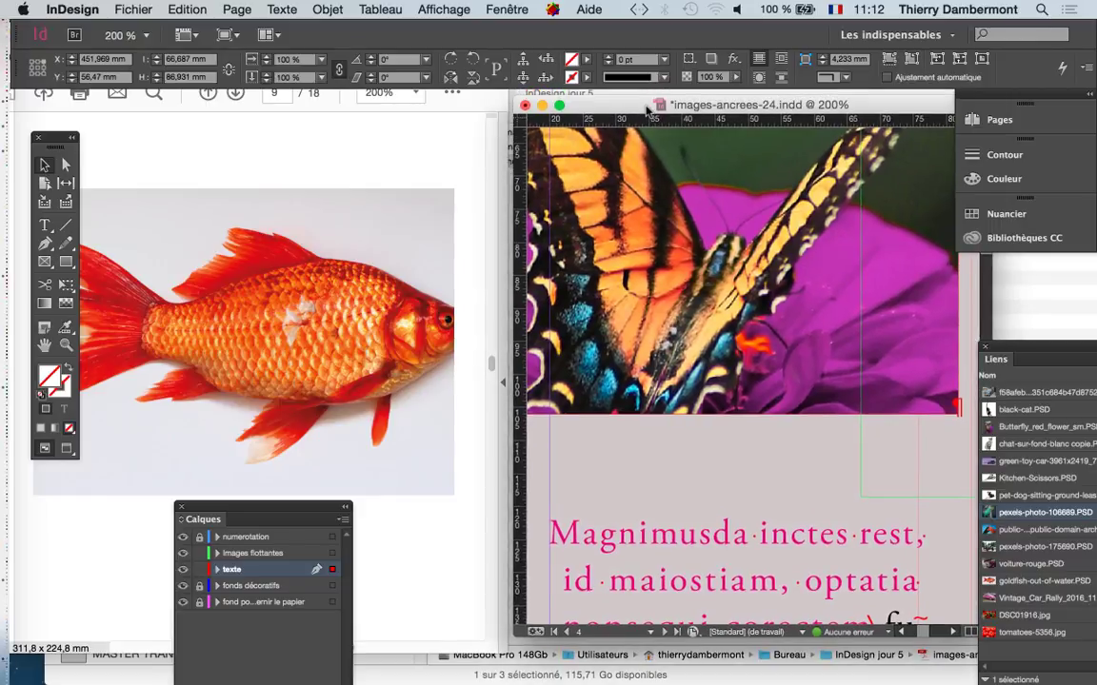
{"action": "scroll", "coordinate": [847, 470], "scroll_direction": "down", "scroll_amount": 3}
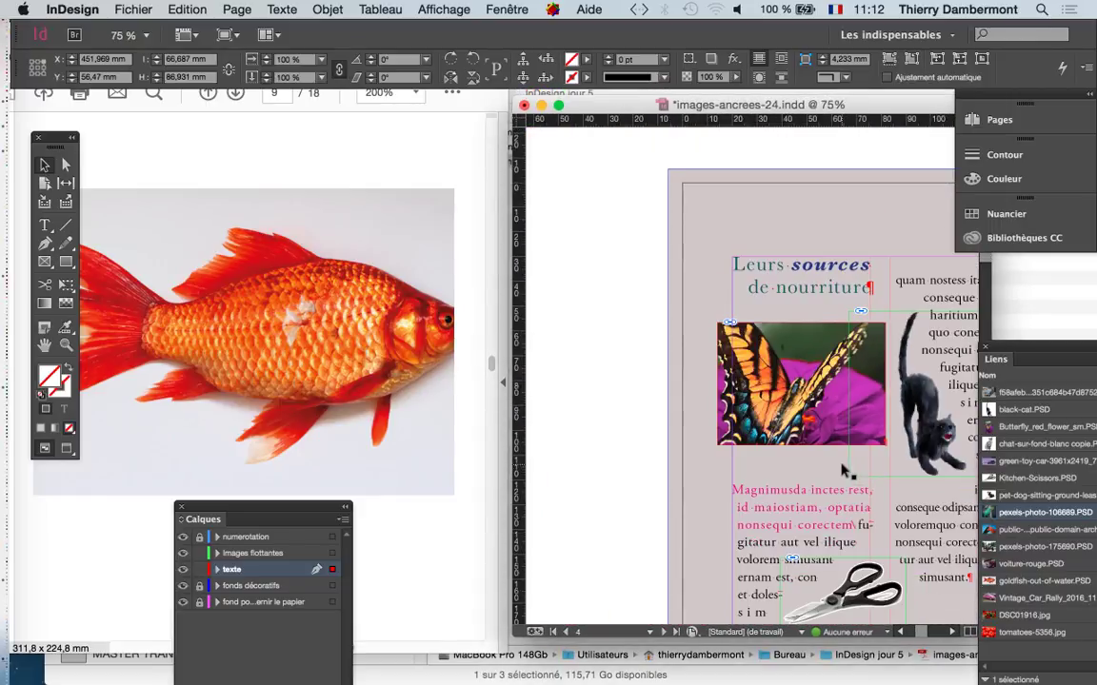
{"action": "scroll", "coordinate": [844, 465], "scroll_direction": "down", "scroll_amount": 2}
{"action": "scroll", "coordinate": [845, 462], "scroll_direction": "down", "scroll_amount": 5}
{"action": "scroll", "coordinate": [761, 459], "scroll_direction": "down", "scroll_amount": 5}
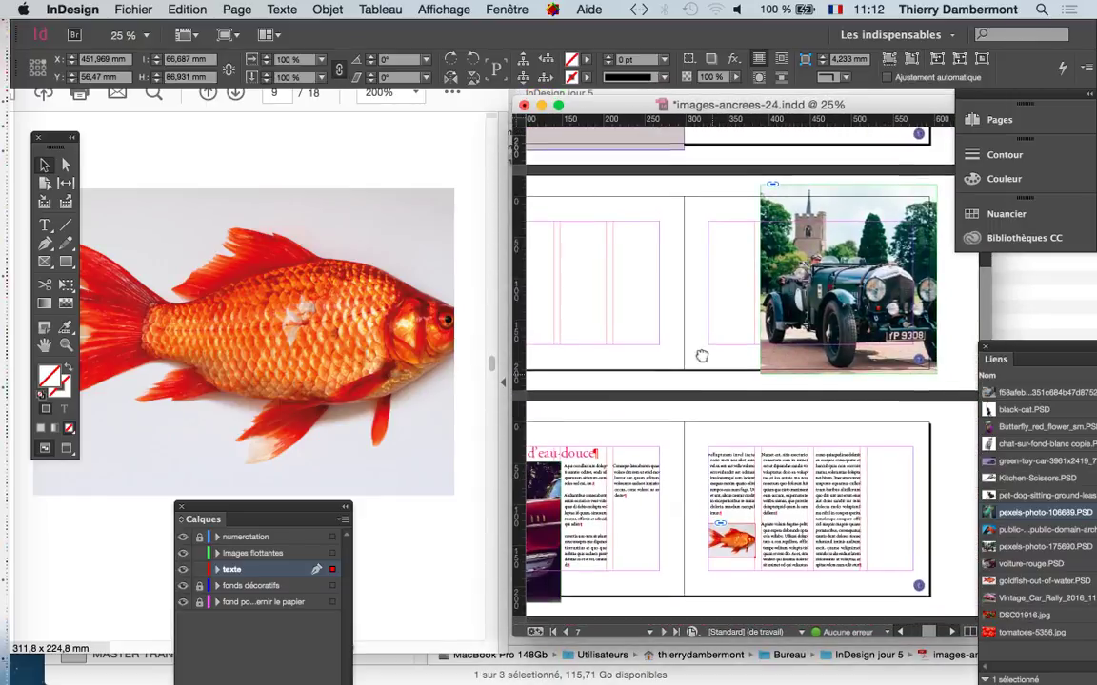
{"action": "scroll", "coordinate": [701, 456], "scroll_direction": "down", "scroll_amount": 3}
{"action": "scroll", "coordinate": [701, 456], "scroll_direction": "up", "scroll_amount": 2}
{"action": "scroll", "coordinate": [714, 419], "scroll_direction": "up", "scroll_amount": 2}
{"action": "scroll", "coordinate": [722, 385], "scroll_direction": "up", "scroll_amount": 1}
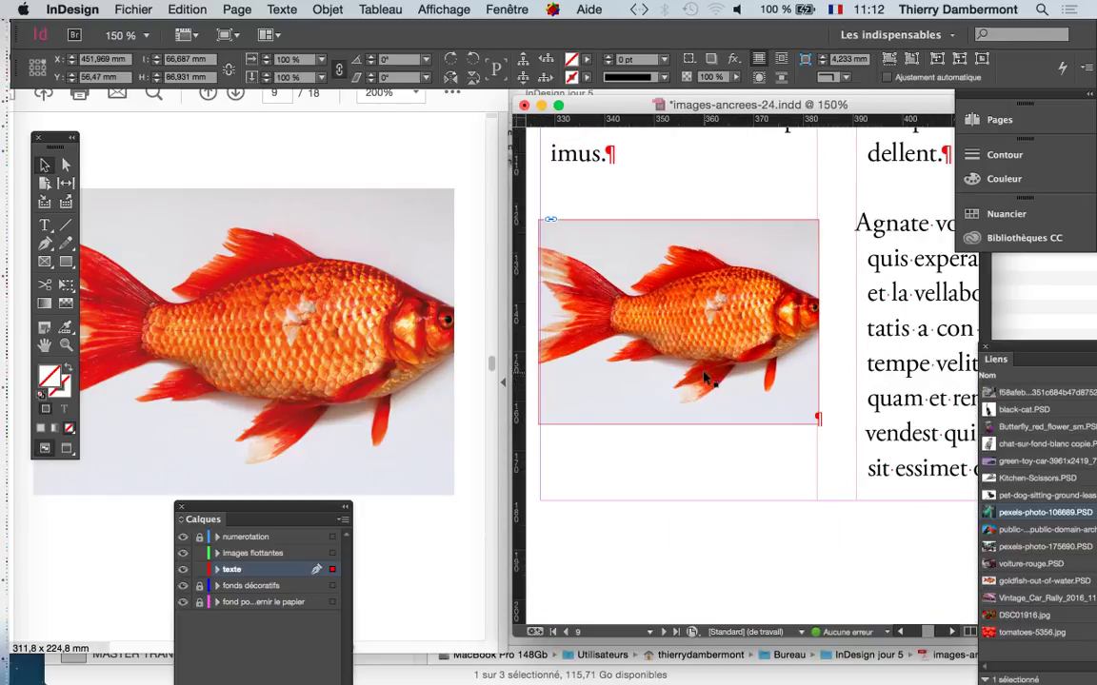
{"action": "scroll", "coordinate": [704, 373], "scroll_direction": "up", "scroll_amount": 3}
{"action": "scroll", "coordinate": [710, 338], "scroll_direction": "up", "scroll_amount": 3}
Zoom InDesign to 800% on the page 9 goldfish beside the PDF.
{"action": "scroll", "coordinate": [710, 338], "scroll_direction": "left", "scroll_amount": 2}
{"action": "scroll", "coordinate": [326, 351], "scroll_direction": "up", "scroll_amount": 2}
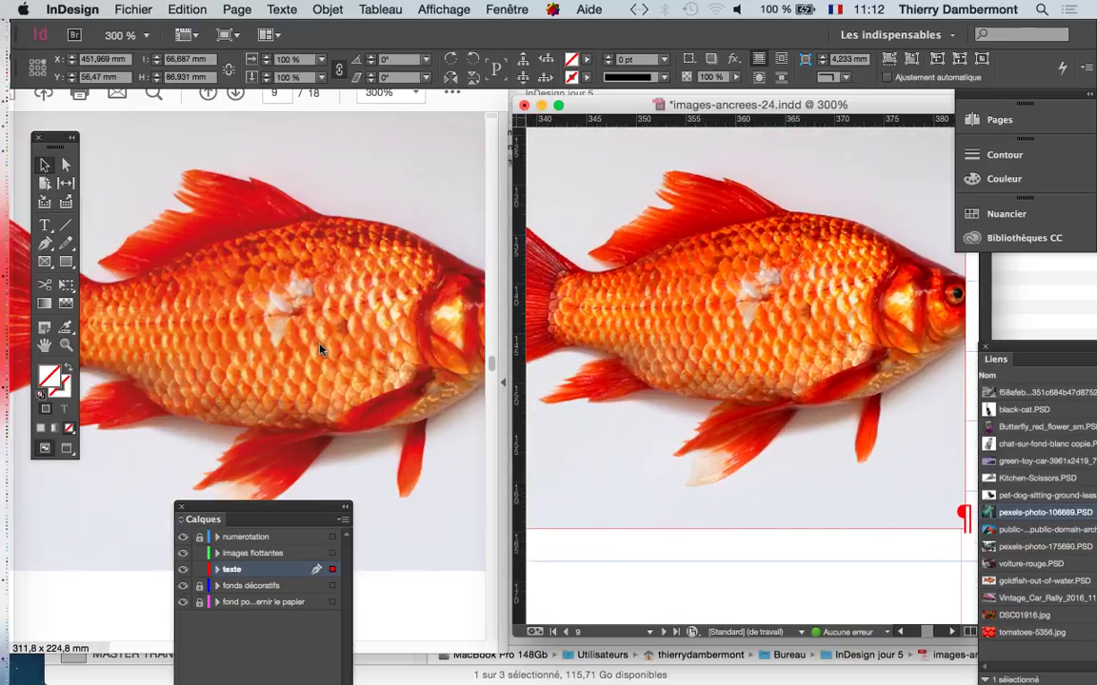
{"action": "scroll", "coordinate": [733, 352], "scroll_direction": "up", "scroll_amount": 4}
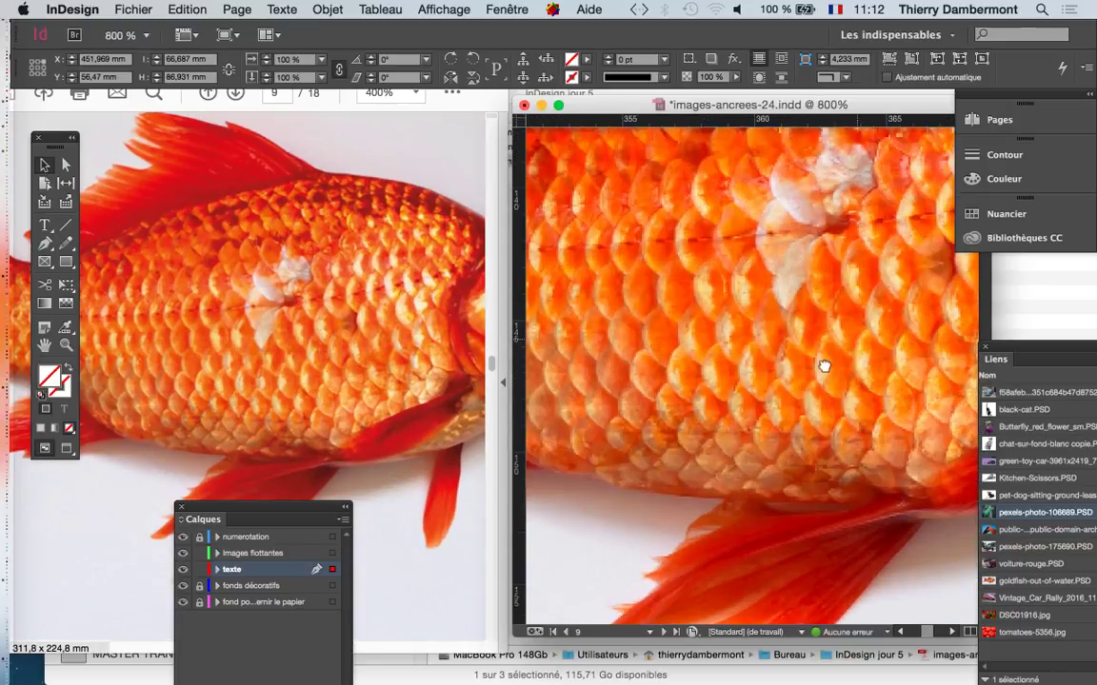
{"action": "scroll", "coordinate": [828, 381], "scroll_direction": "right", "scroll_amount": 5}
{"action": "scroll", "coordinate": [838, 409], "scroll_direction": "right", "scroll_amount": 5}
{"action": "scroll", "coordinate": [761, 409], "scroll_direction": "down", "scroll_amount": 1}
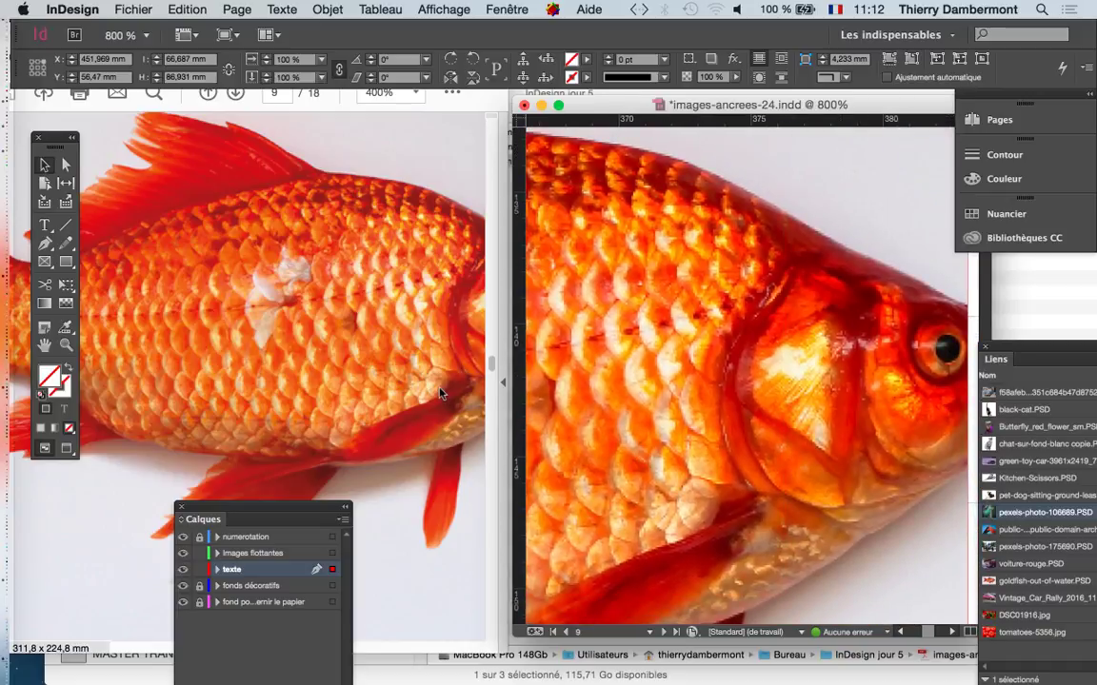
{"action": "scroll", "coordinate": [419, 371], "scroll_direction": "up", "scroll_amount": 2}
{"action": "scroll", "coordinate": [441, 389], "scroll_direction": "up", "scroll_amount": 1}
{"action": "left_click_drag", "start_coordinate": [398, 302], "coordinate": [433, 331]}
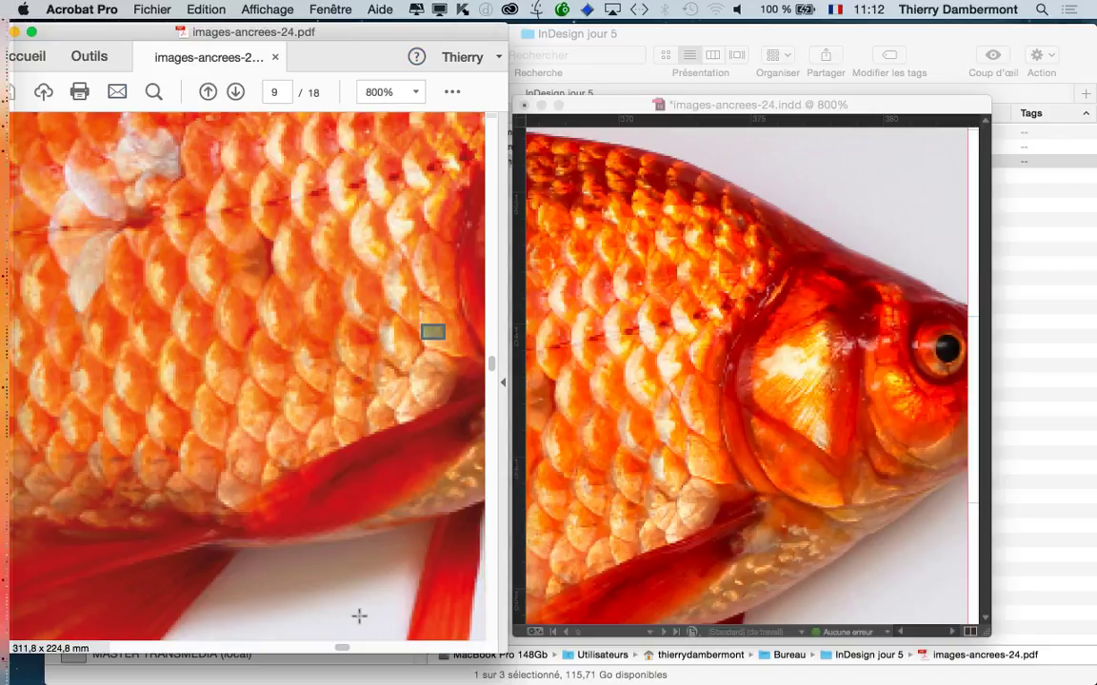
Pan the PDF to the goldfish's head, then minimise the Acrobat window.
{"action": "scroll", "coordinate": [441, 507], "scroll_direction": "down", "scroll_amount": 1}
{"action": "scroll", "coordinate": [440, 506], "scroll_direction": "down", "scroll_amount": 1}
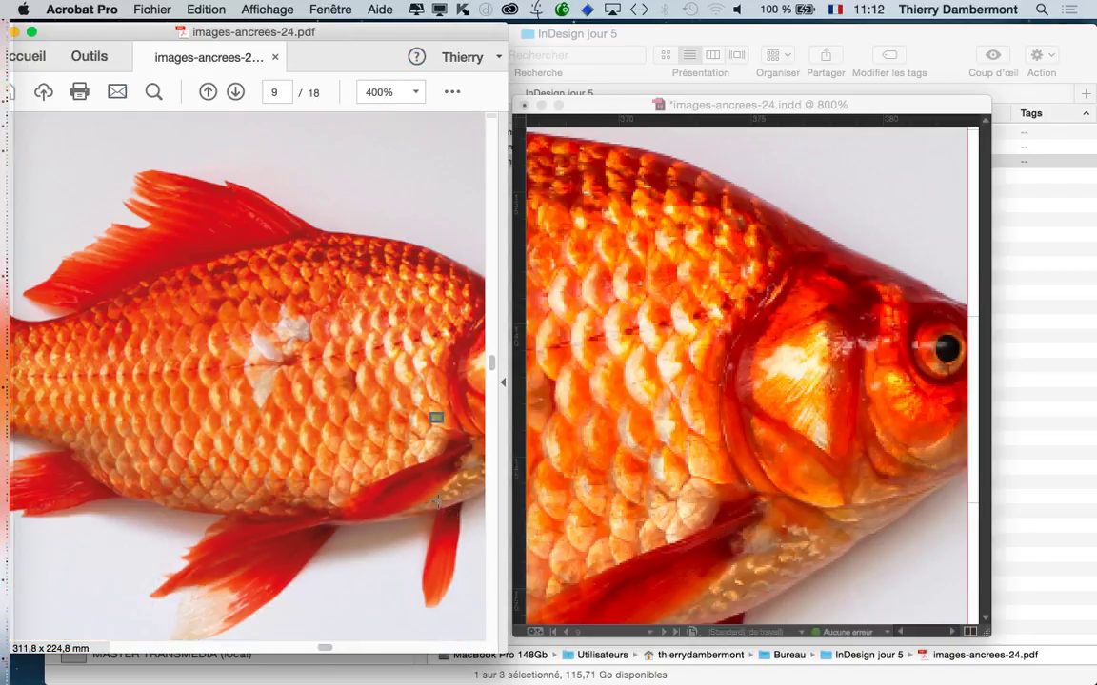
{"action": "left_click_drag", "start_coordinate": [434, 464], "coordinate": [257, 459]}
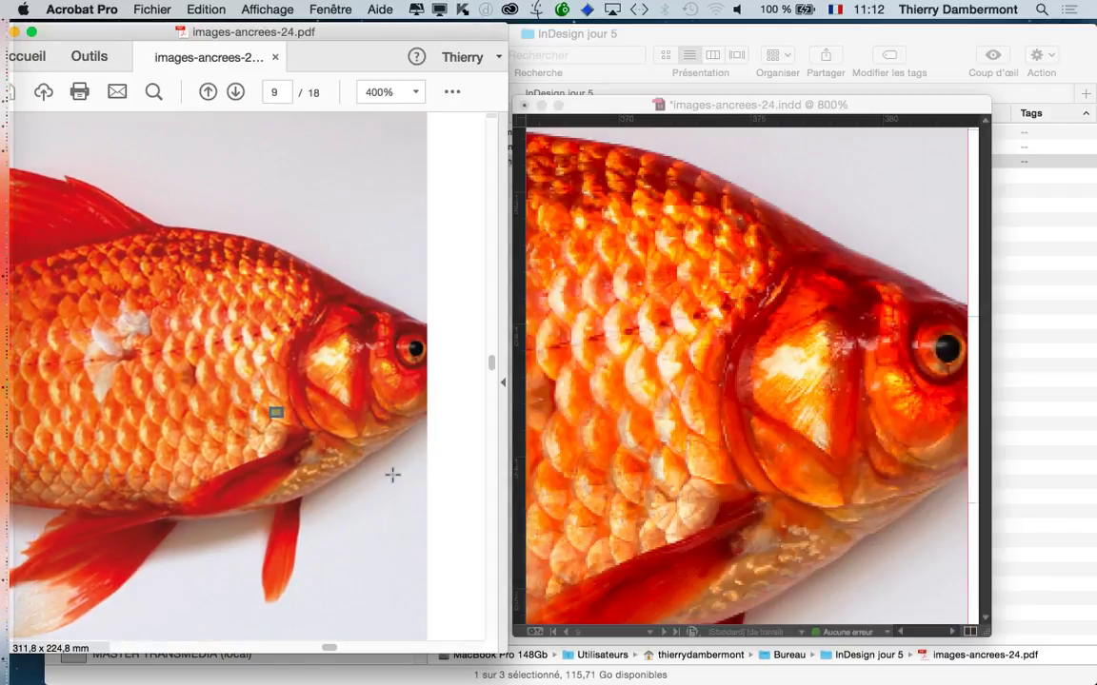
{"action": "left_click_drag", "start_coordinate": [11, 37], "coordinate": [112, 49]}
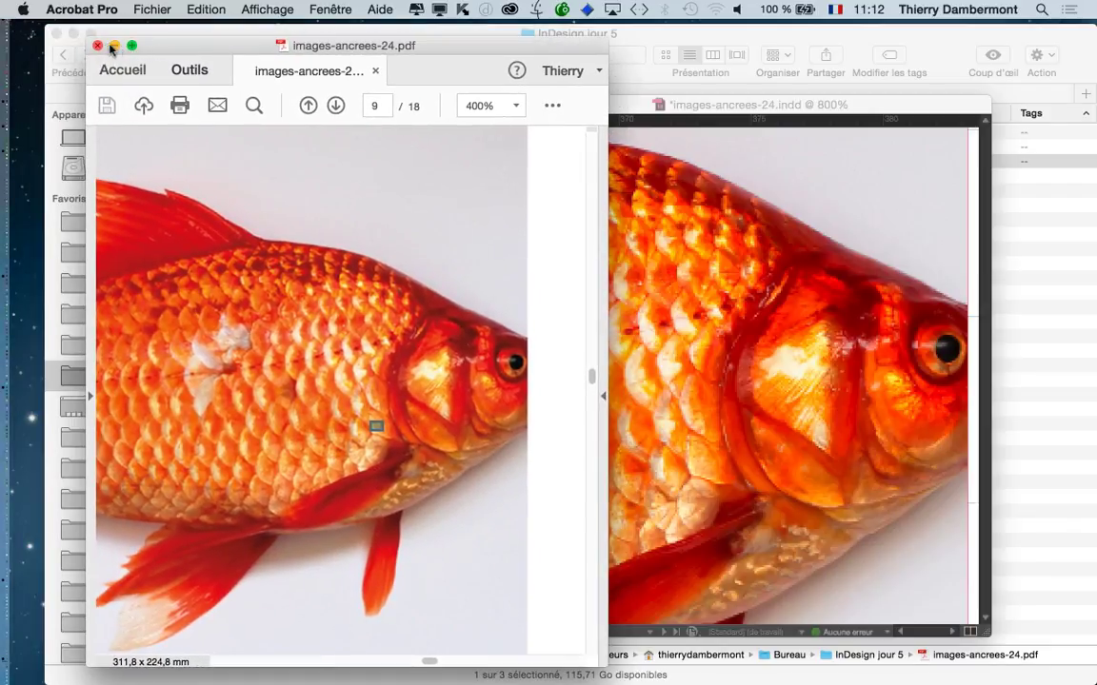
{"action": "left_click", "coordinate": [113, 46]}
Bring the InDesign layout forward, shift it left and enlarge it to fill the free space.
{"action": "left_click", "coordinate": [733, 109]}
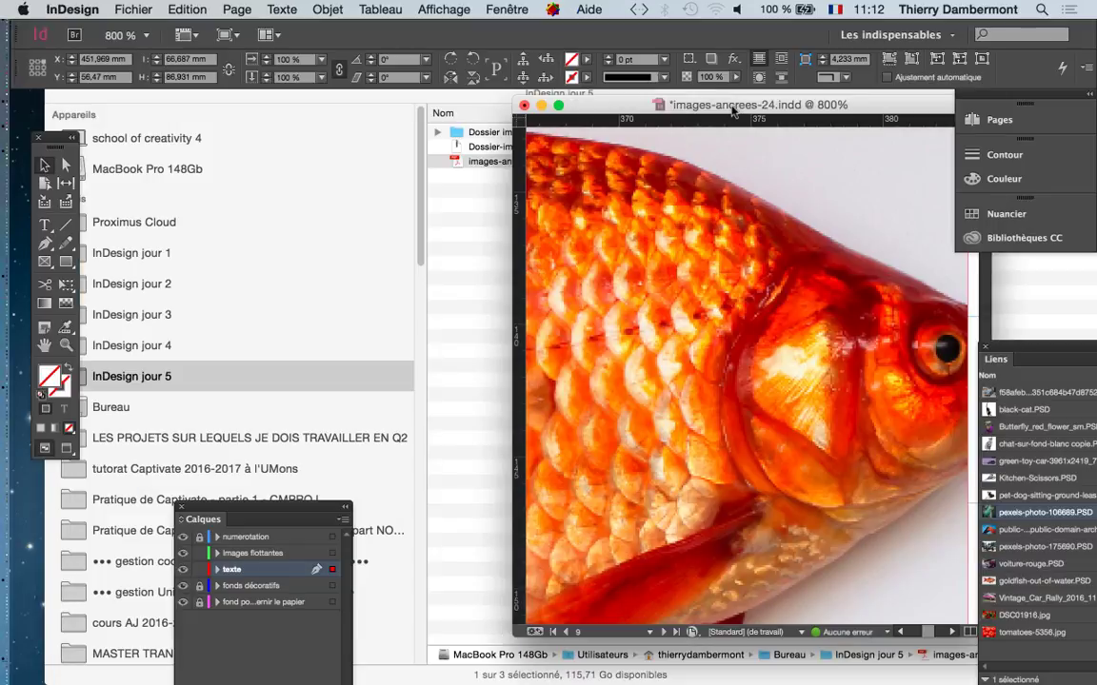
{"action": "left_click_drag", "start_coordinate": [733, 109], "coordinate": [580, 104]}
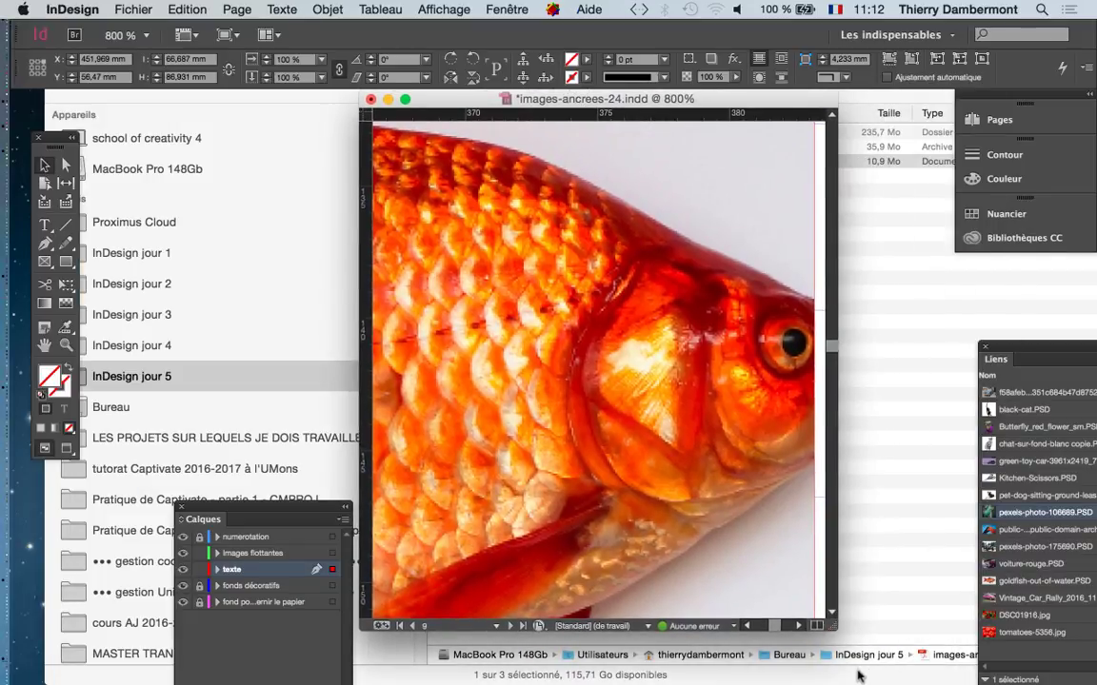
{"action": "left_click", "coordinate": [405, 99]}
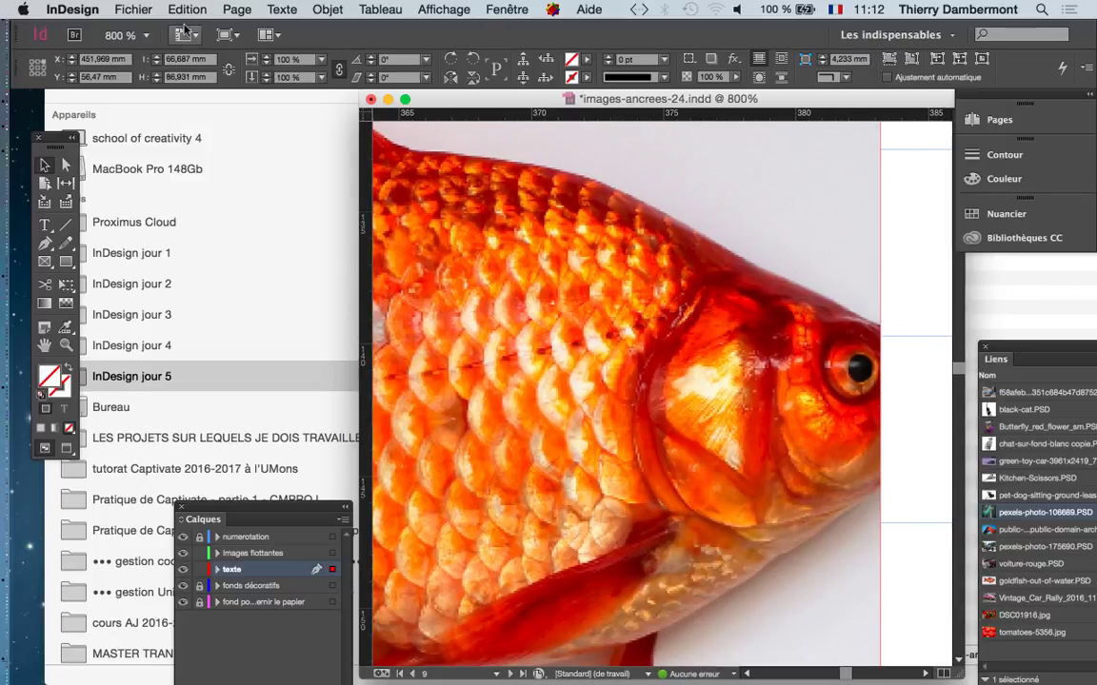
{"action": "left_click", "coordinate": [113, 8]}
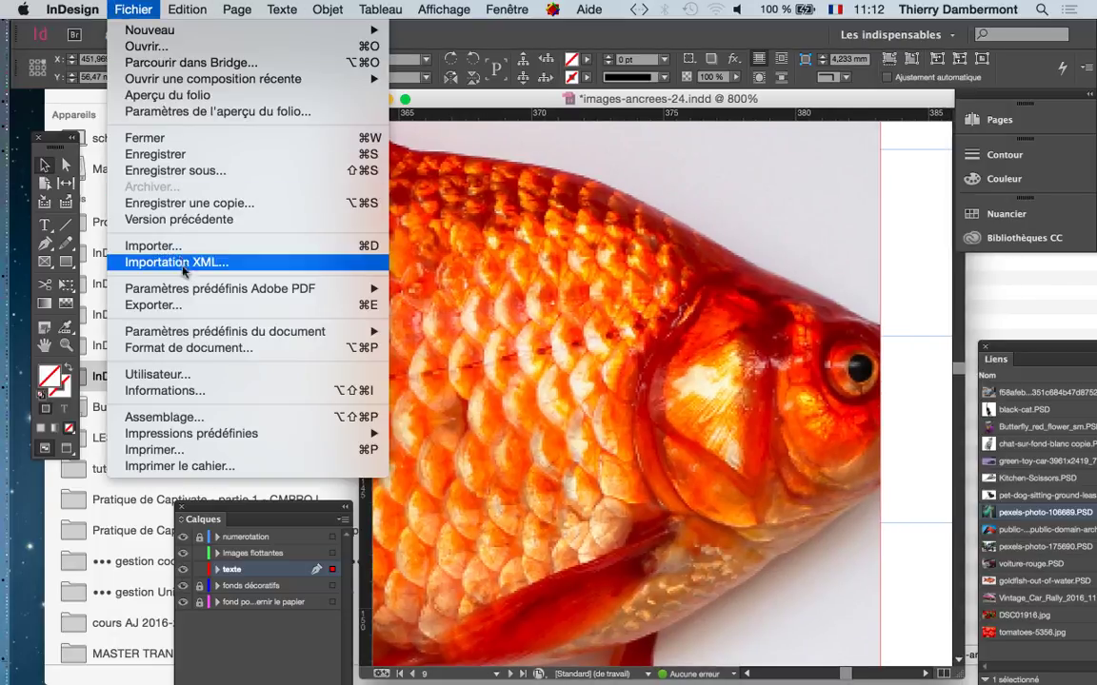
Export the layout under the name images-ancrees-24-papier-grains.pdf to reach the Adobe PDF options.
{"action": "left_click", "coordinate": [158, 304]}
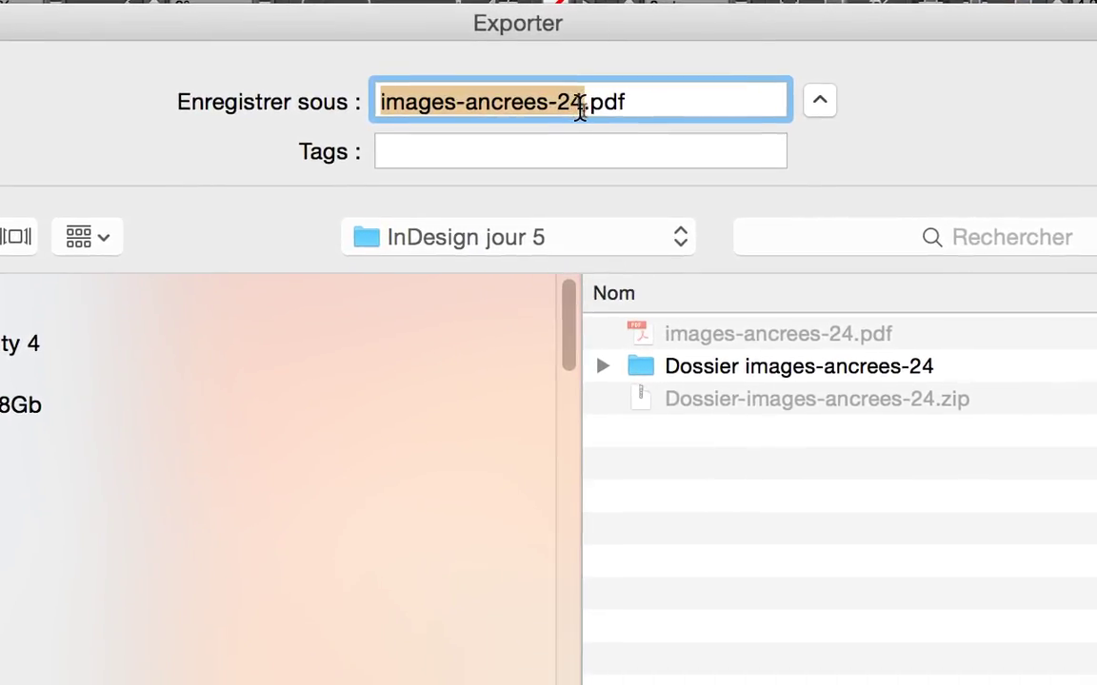
{"action": "left_click", "coordinate": [580, 106]}
{"action": "type", "text": "-papie"}
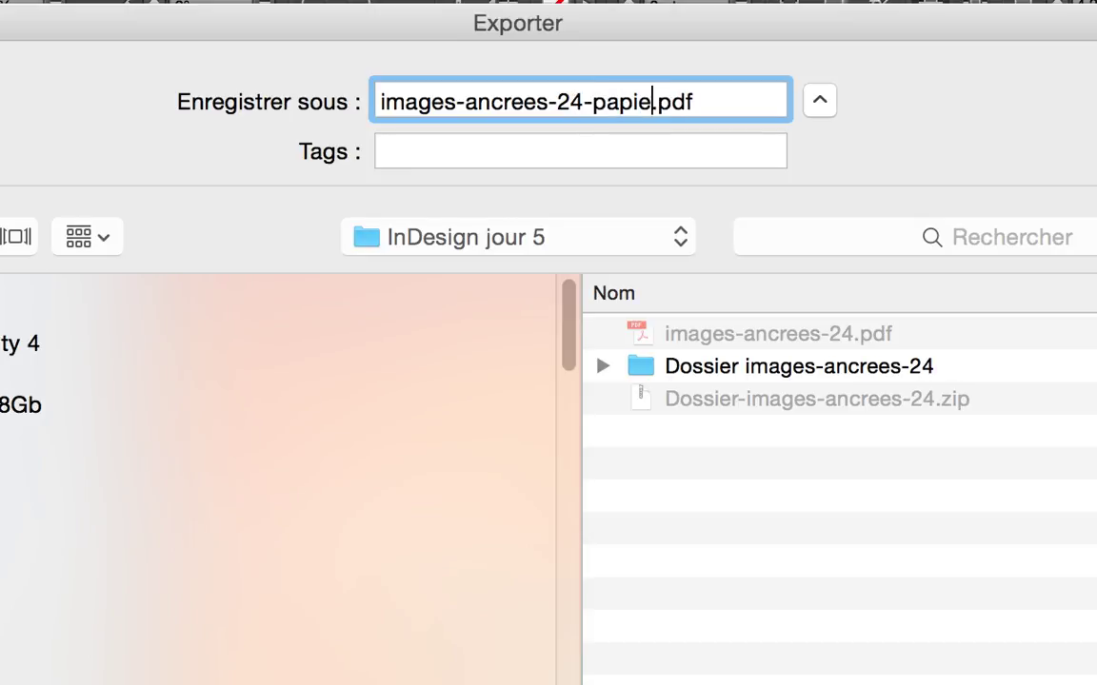
{"action": "type", "text": "r-grains"}
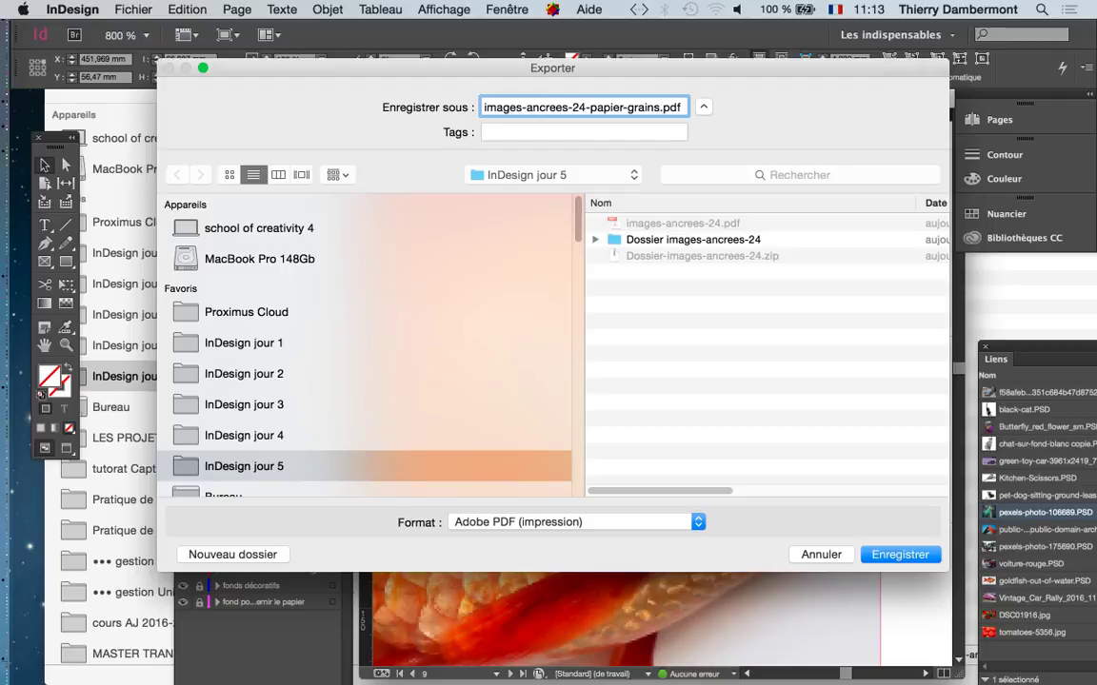
{"action": "key", "text": "Return"}
{"action": "key", "text": "alt"}
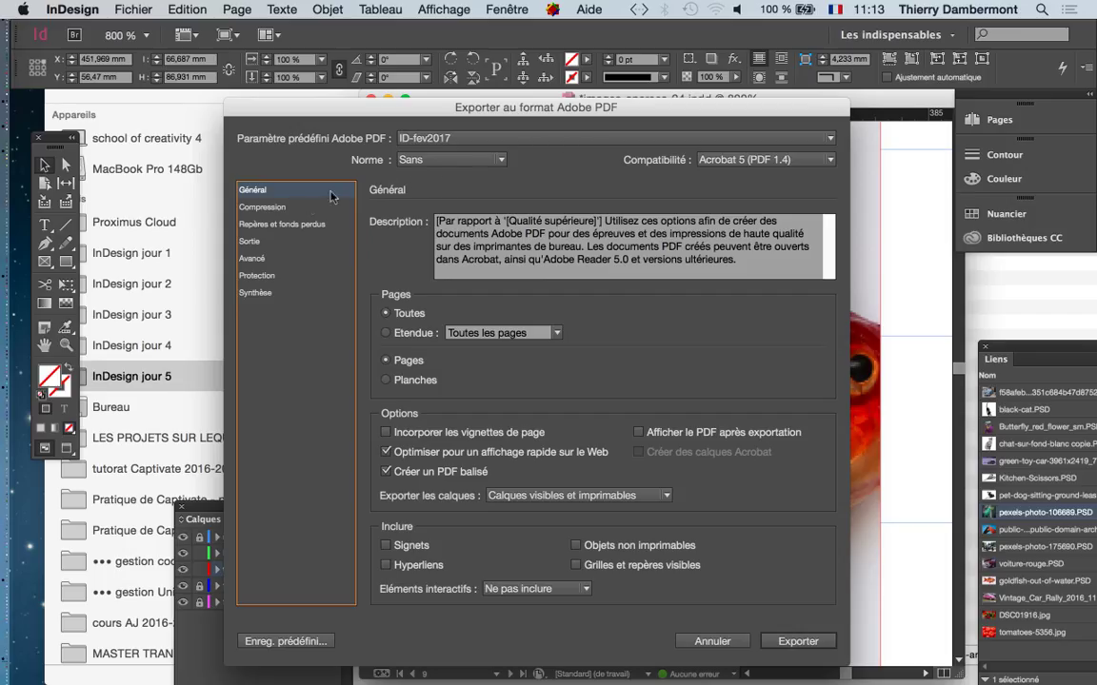
Set the PDF export's output destination profile to Uncoated FOGRA29.
{"action": "left_click", "coordinate": [283, 225]}
{"action": "left_click", "coordinate": [281, 242]}
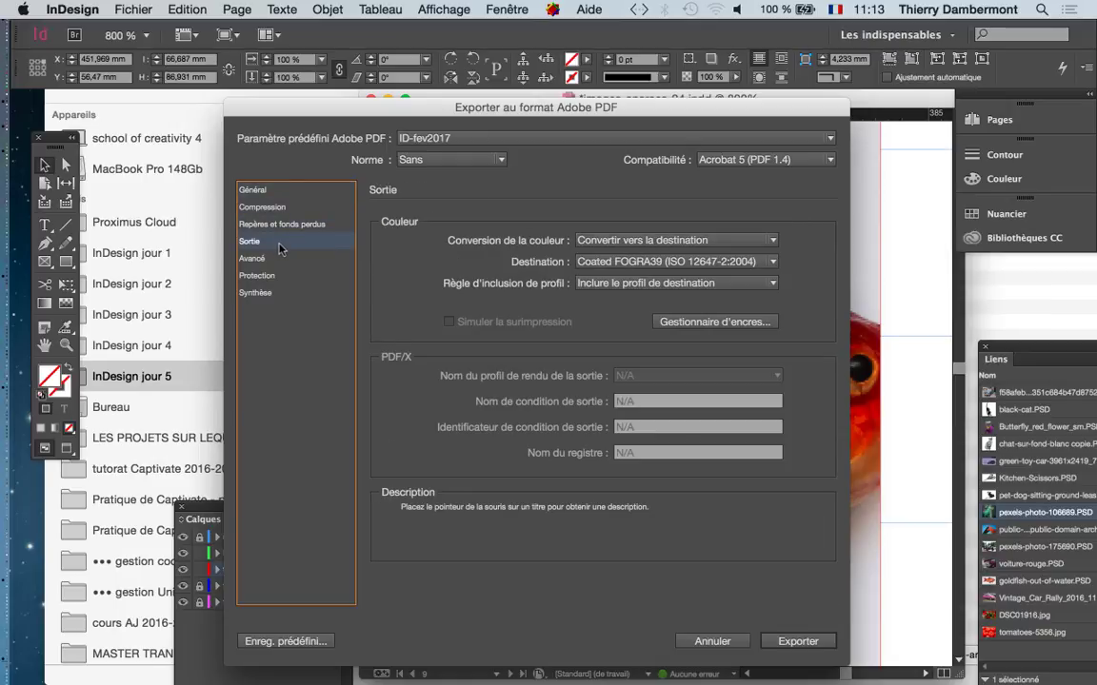
{"action": "key", "text": "alt"}
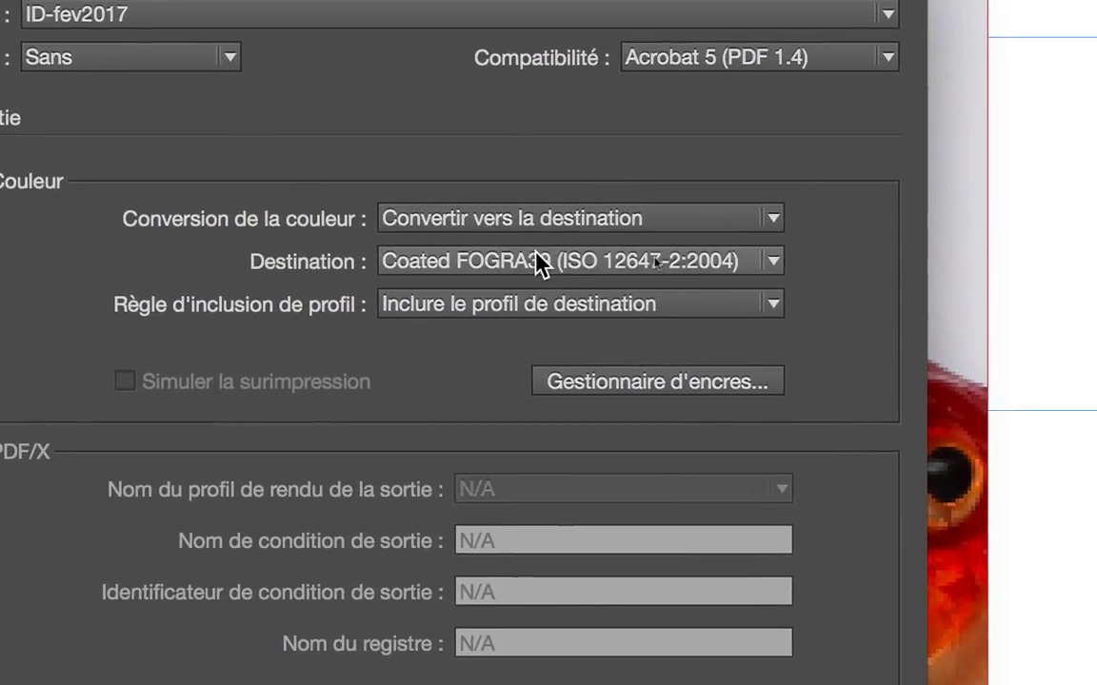
{"action": "left_click", "coordinate": [854, 258]}
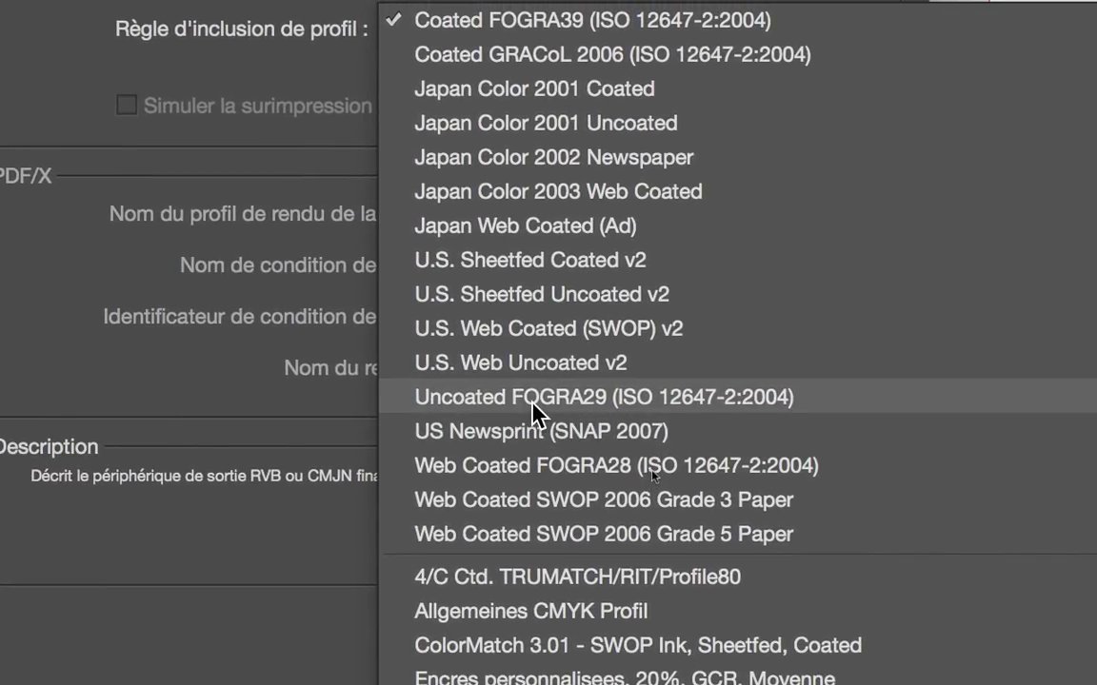
{"action": "left_click", "coordinate": [530, 404]}
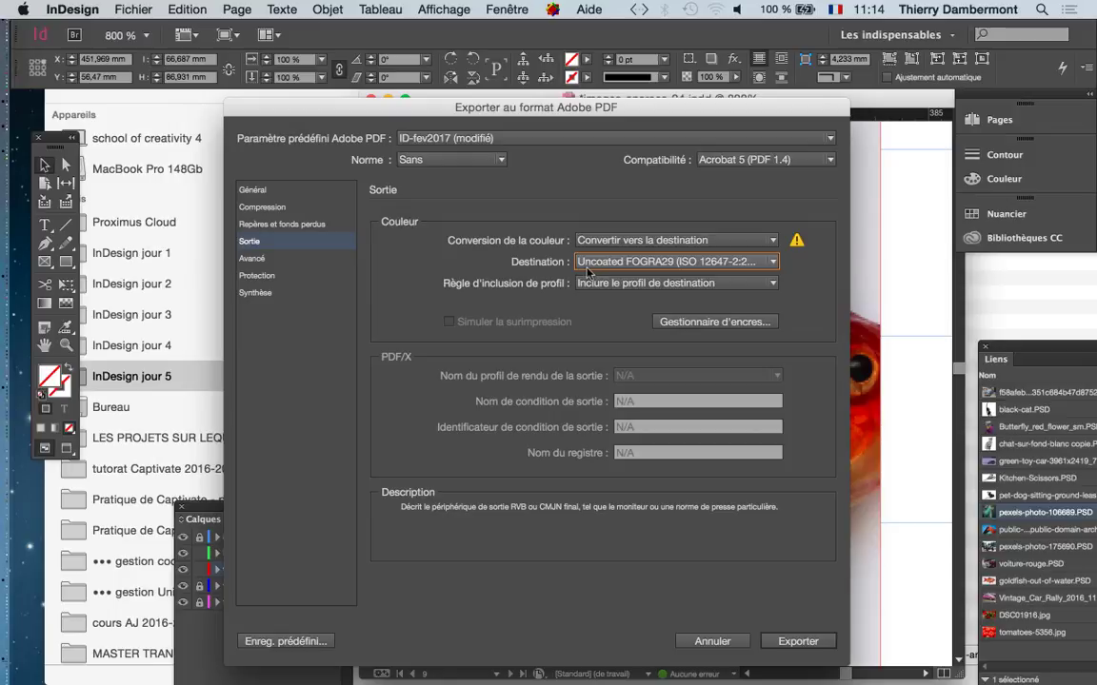
Run the print PDF export past the colour-space warning, then switch to Finder.
{"action": "left_click", "coordinate": [798, 641]}
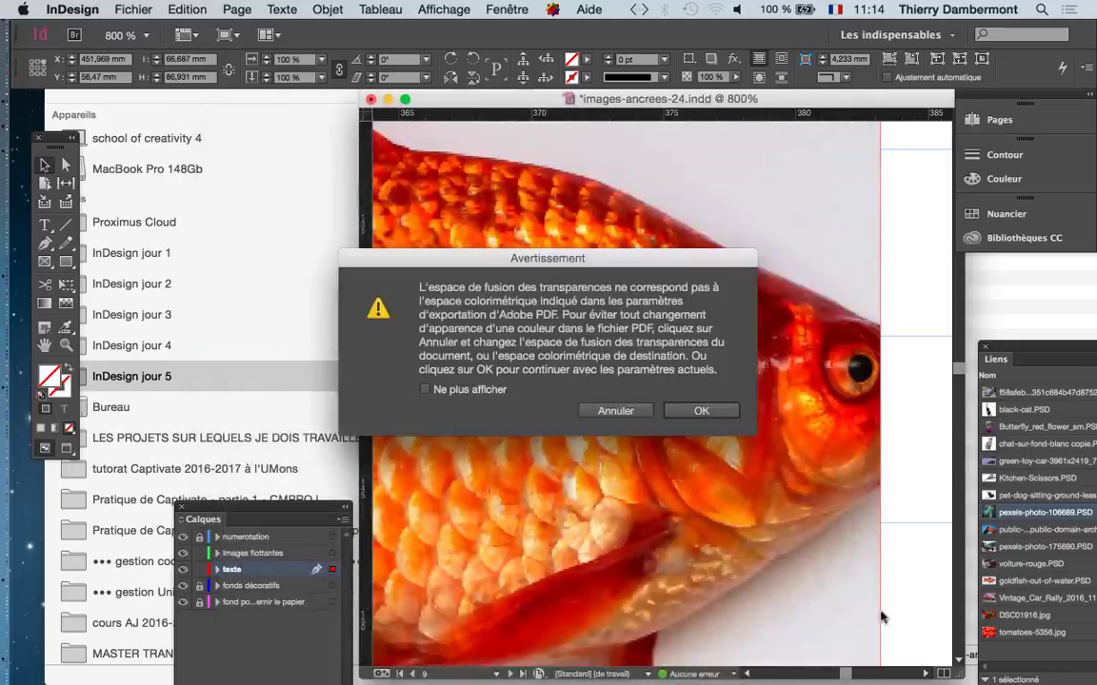
{"action": "left_click", "coordinate": [625, 400]}
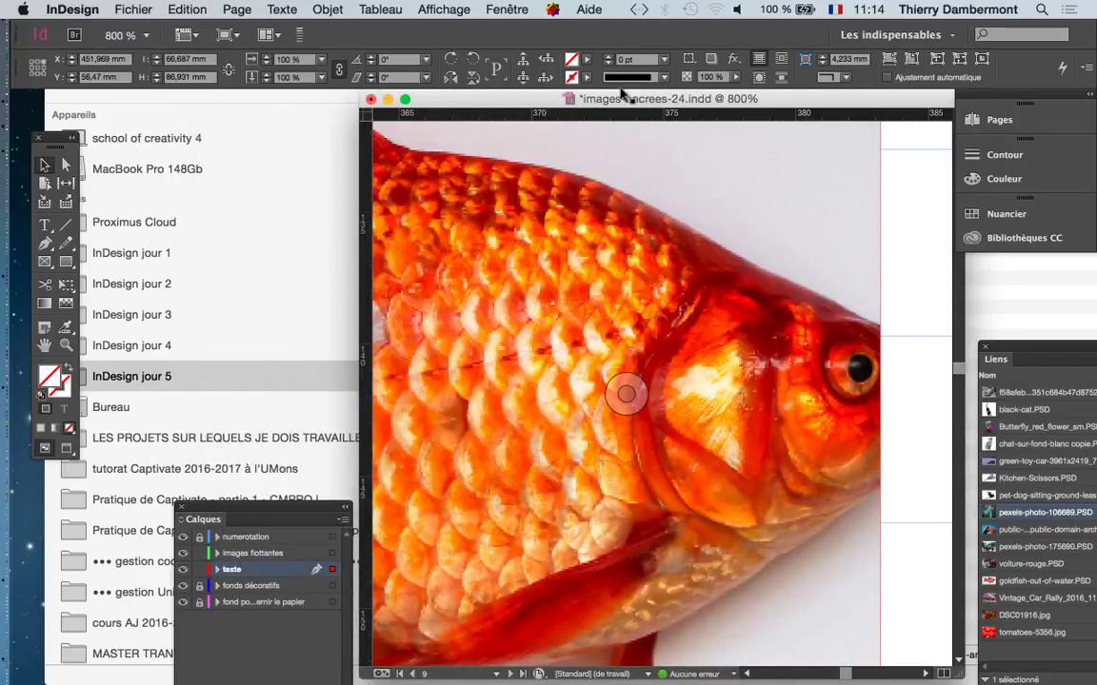
{"action": "key", "text": "super+Tab"}
{"action": "key", "text": "super+Tab"}
{"action": "key", "text": "super+Tab"}
{"action": "key", "text": "super+Tab"}
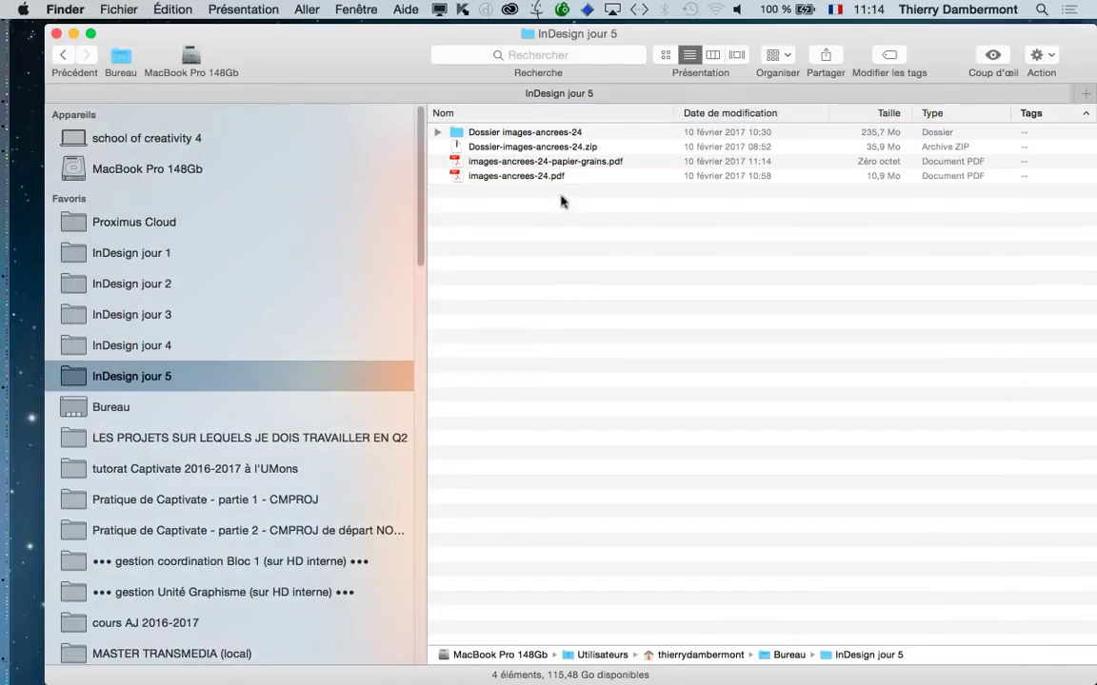
Open images-ancrees-24-papier-grains.pdf in Acrobat, retrying after the cannot-open error once it reaches 10,7 Mo.
{"action": "left_click", "coordinate": [578, 163]}
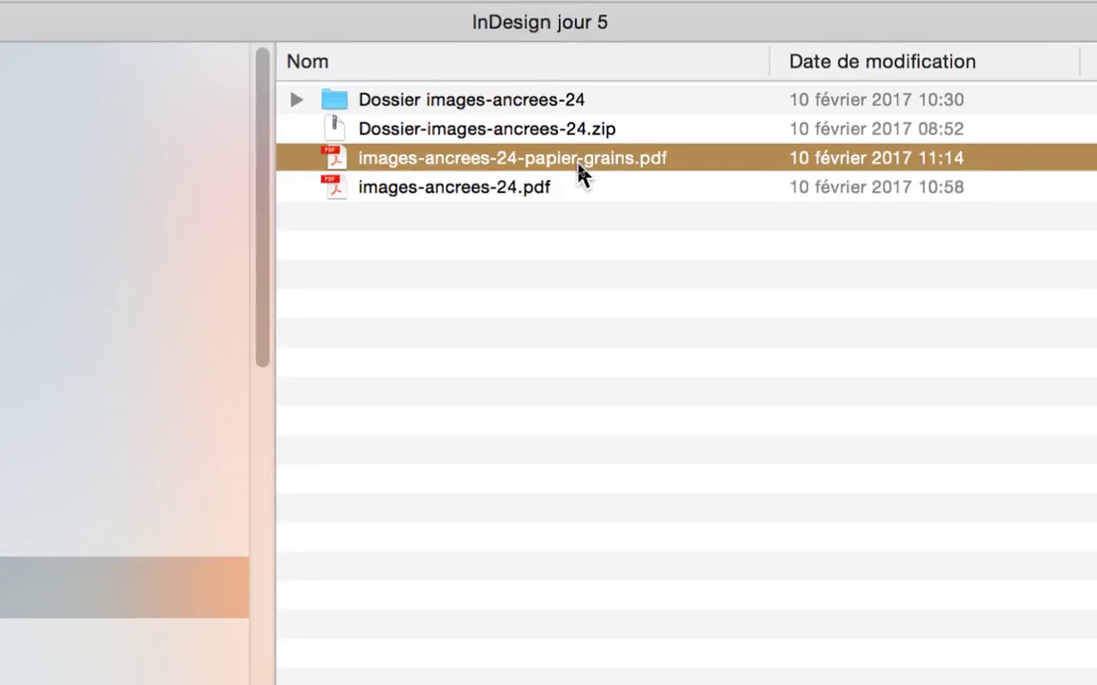
{"action": "double_click", "coordinate": [580, 164]}
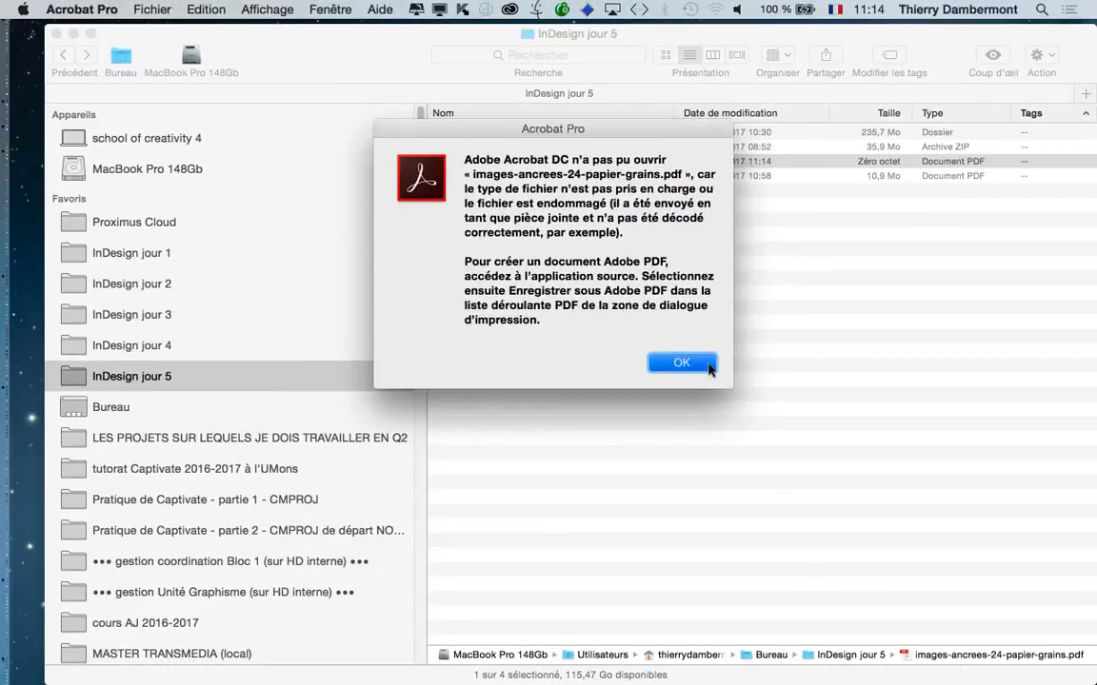
{"action": "left_click", "coordinate": [709, 365]}
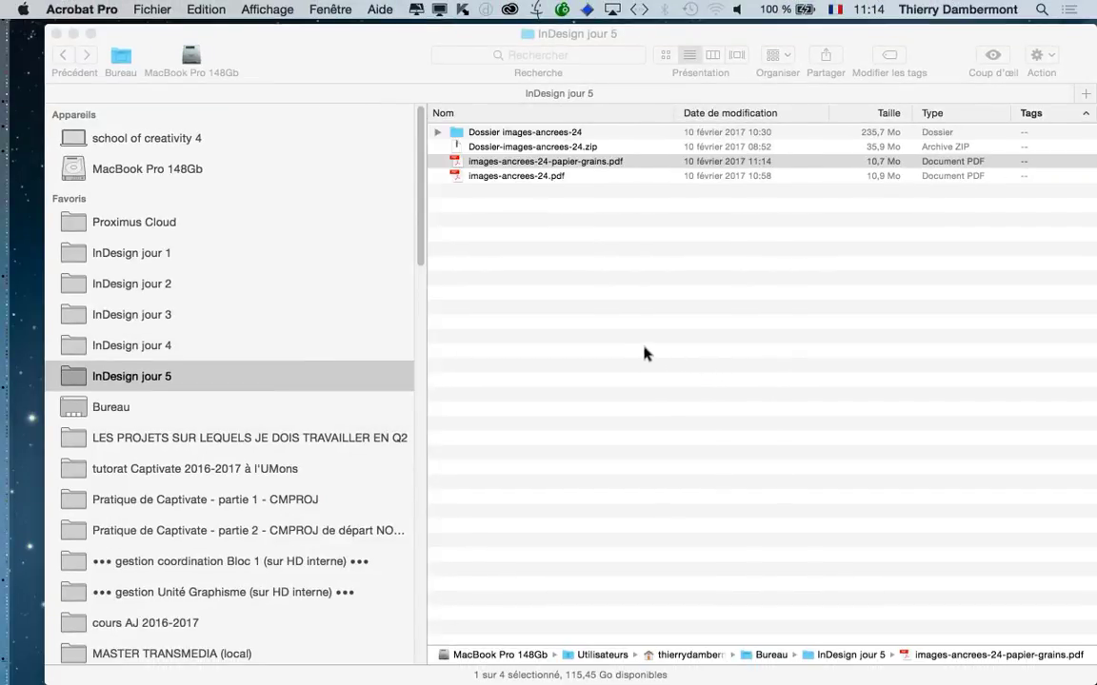
{"action": "double_click", "coordinate": [638, 163]}
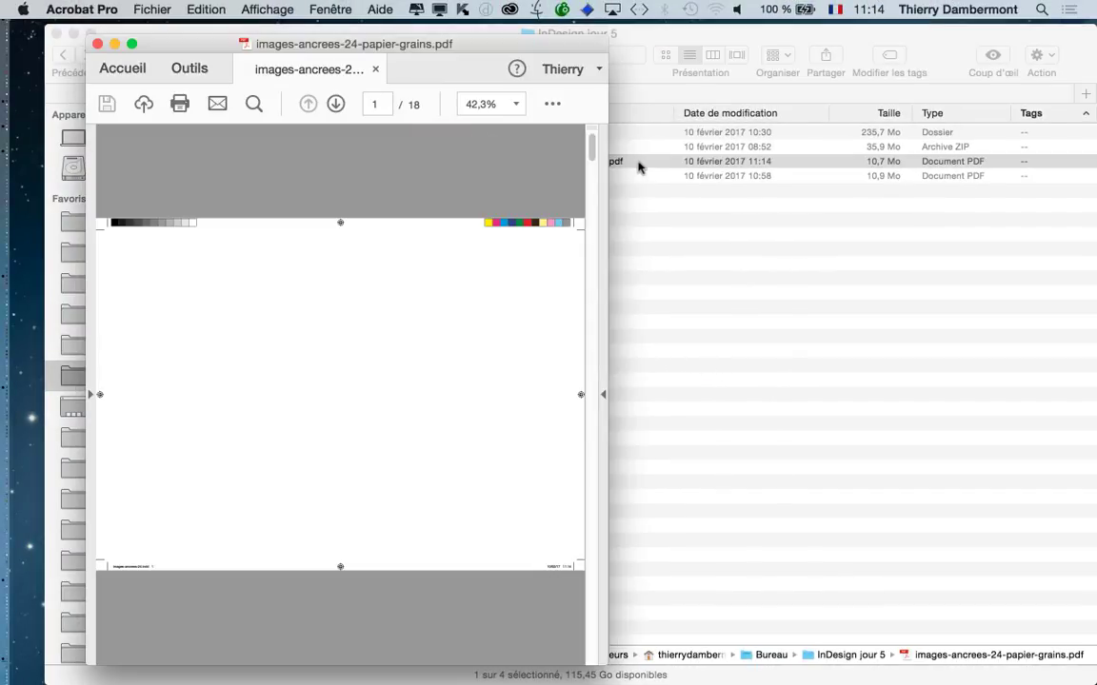
Scroll the PDF to the page 9 goldfish and narrow the Acrobat window.
{"action": "scroll", "coordinate": [424, 413], "scroll_direction": "down", "scroll_amount": 2}
{"action": "scroll", "coordinate": [424, 412], "scroll_direction": "down", "scroll_amount": 3}
{"action": "scroll", "coordinate": [423, 412], "scroll_direction": "down", "scroll_amount": 3}
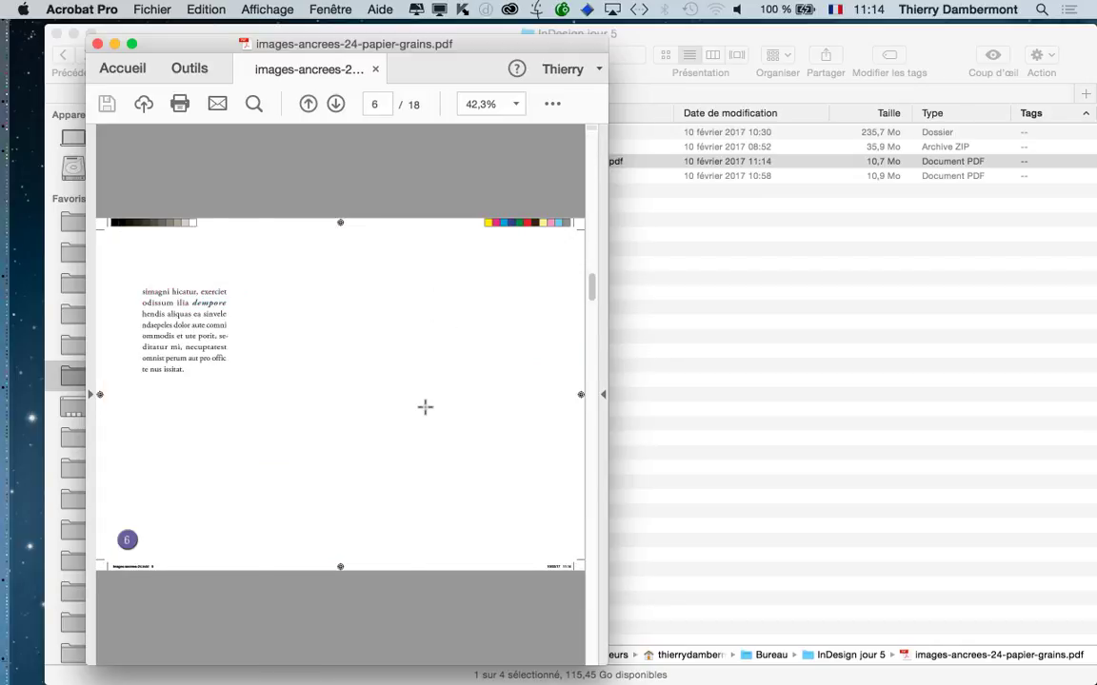
{"action": "scroll", "coordinate": [423, 412], "scroll_direction": "down", "scroll_amount": 2}
{"action": "scroll", "coordinate": [423, 413], "scroll_direction": "down", "scroll_amount": 3}
{"action": "scroll", "coordinate": [424, 408], "scroll_direction": "down", "scroll_amount": 2}
{"action": "scroll", "coordinate": [424, 408], "scroll_direction": "up", "scroll_amount": 2}
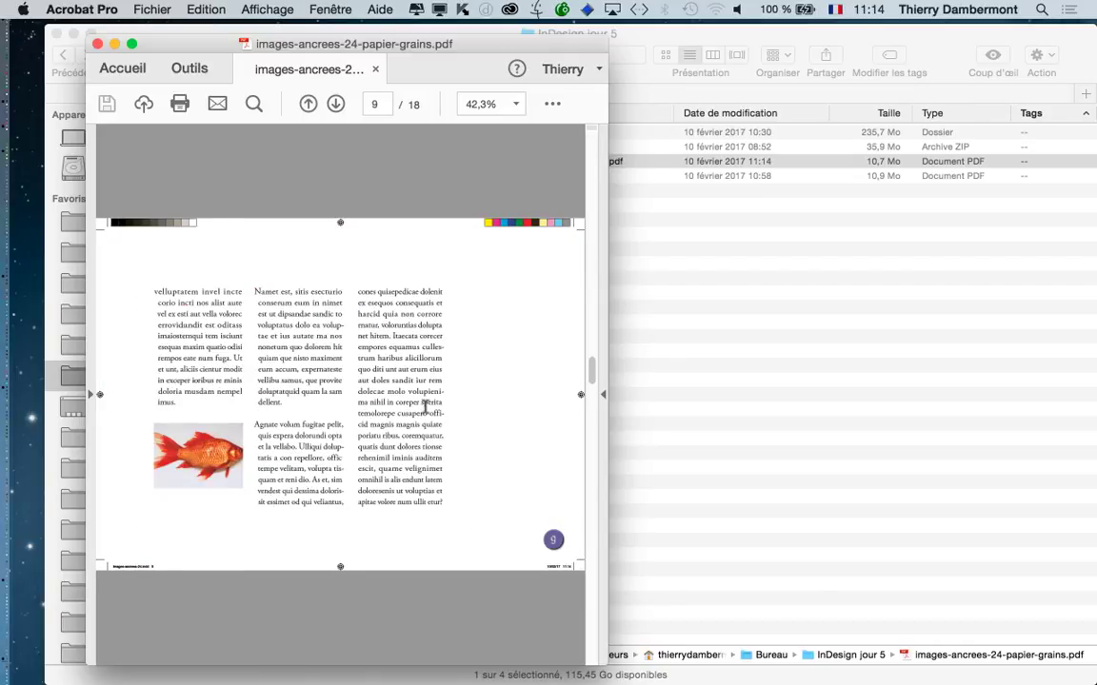
{"action": "left_click_drag", "start_coordinate": [607, 663], "coordinate": [468, 610]}
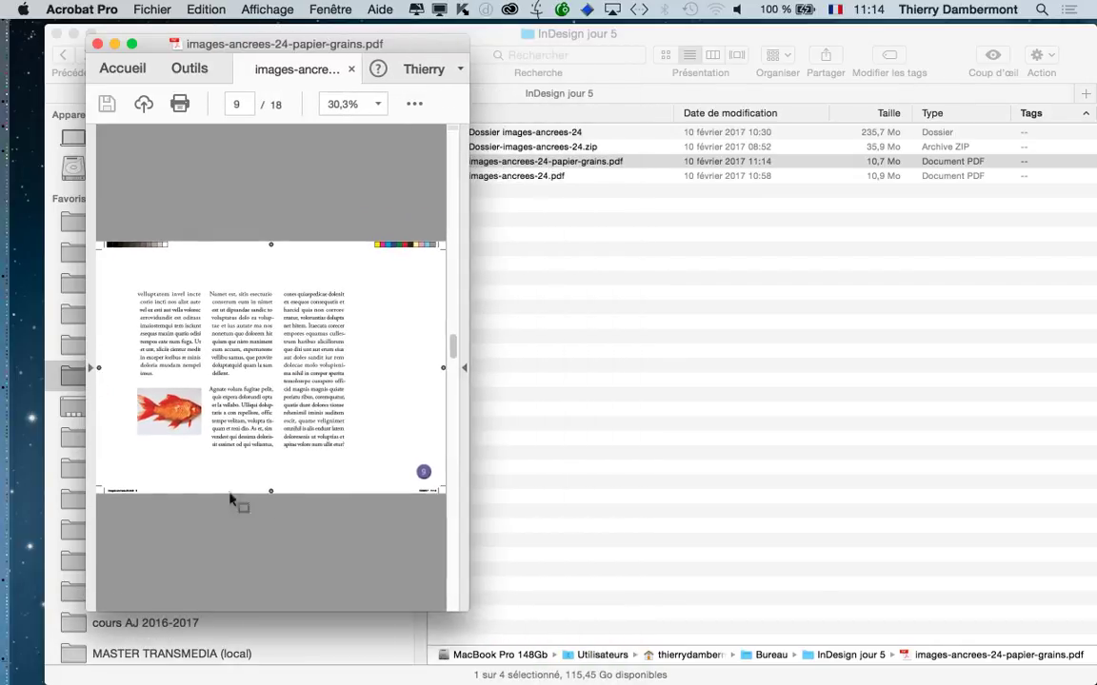
{"action": "scroll", "coordinate": [193, 440], "scroll_direction": "up", "scroll_amount": 3}
{"action": "scroll", "coordinate": [194, 440], "scroll_direction": "up", "scroll_amount": 3}
{"action": "scroll", "coordinate": [193, 440], "scroll_direction": "up", "scroll_amount": 2}
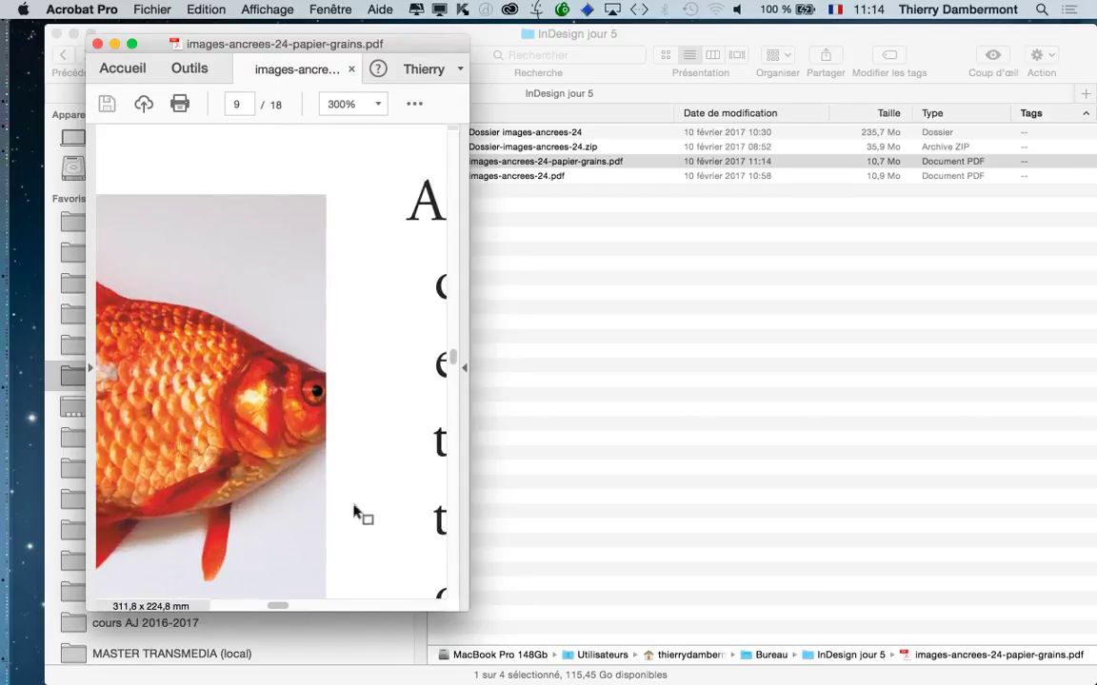
{"action": "scroll", "coordinate": [210, 385], "scroll_direction": "left", "scroll_amount": 3}
{"action": "scroll", "coordinate": [301, 318], "scroll_direction": "down", "scroll_amount": 2}
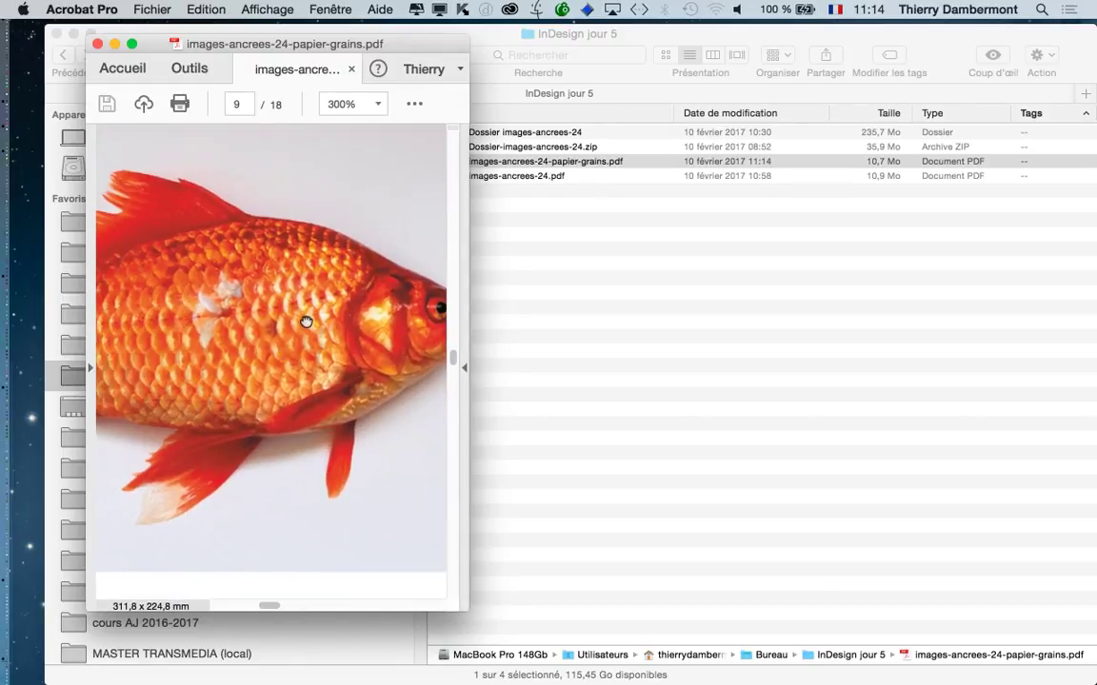
Place the InDesign layout window beside the PDF for comparison.
{"action": "key", "text": "super+Tab"}
{"action": "key", "text": "super+Tab"}
{"action": "key", "text": "super+Tab"}
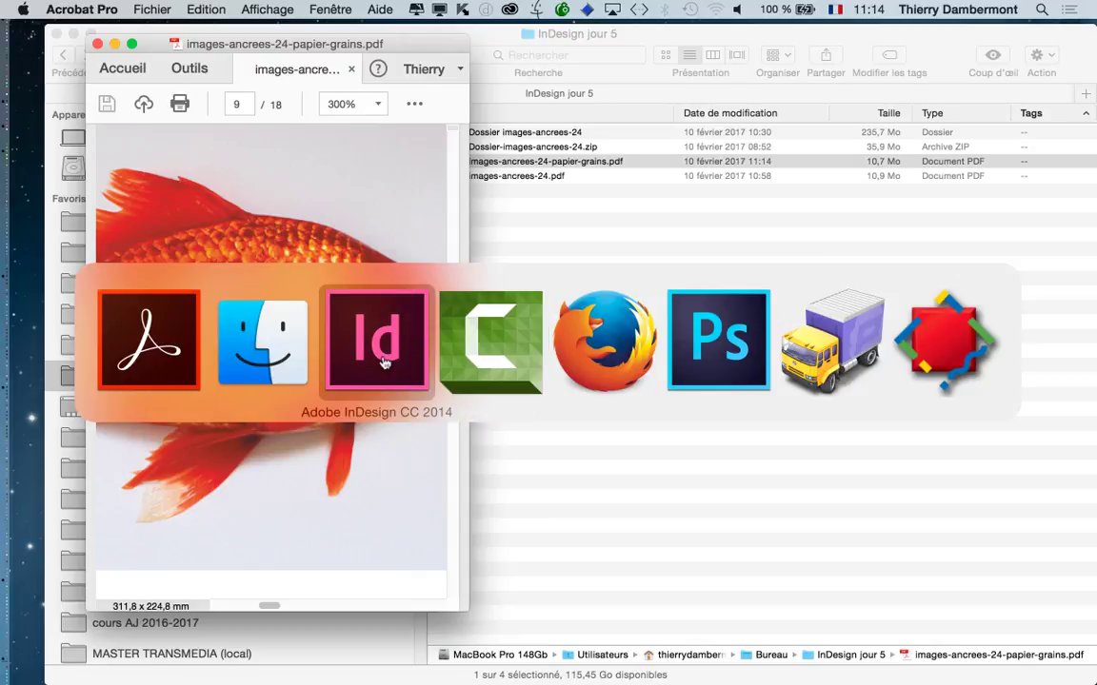
{"action": "left_click", "coordinate": [376, 365]}
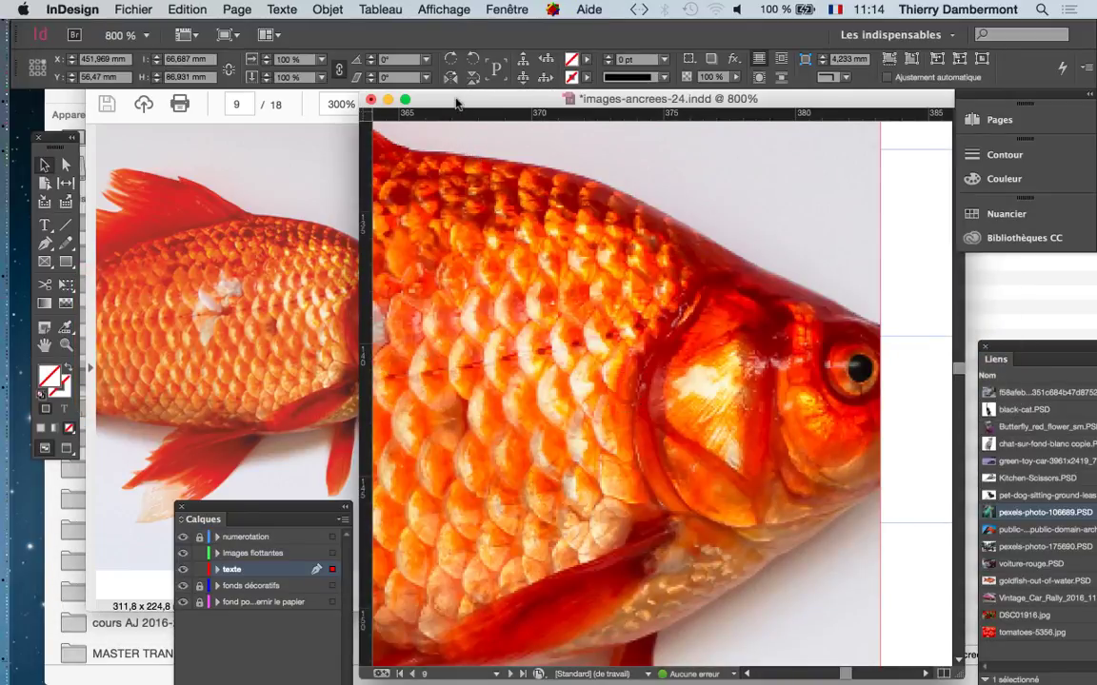
{"action": "left_click_drag", "start_coordinate": [457, 100], "coordinate": [578, 100]}
{"action": "scroll", "coordinate": [266, 354], "scroll_direction": "up", "scroll_amount": 2}
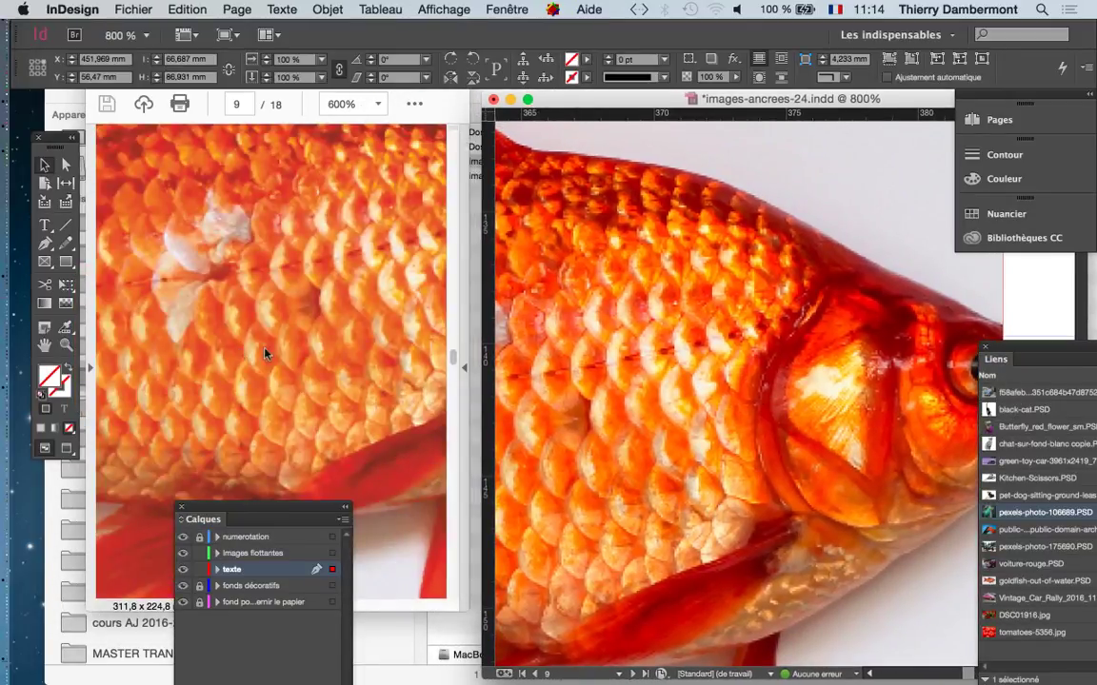
{"action": "left_click", "coordinate": [378, 317]}
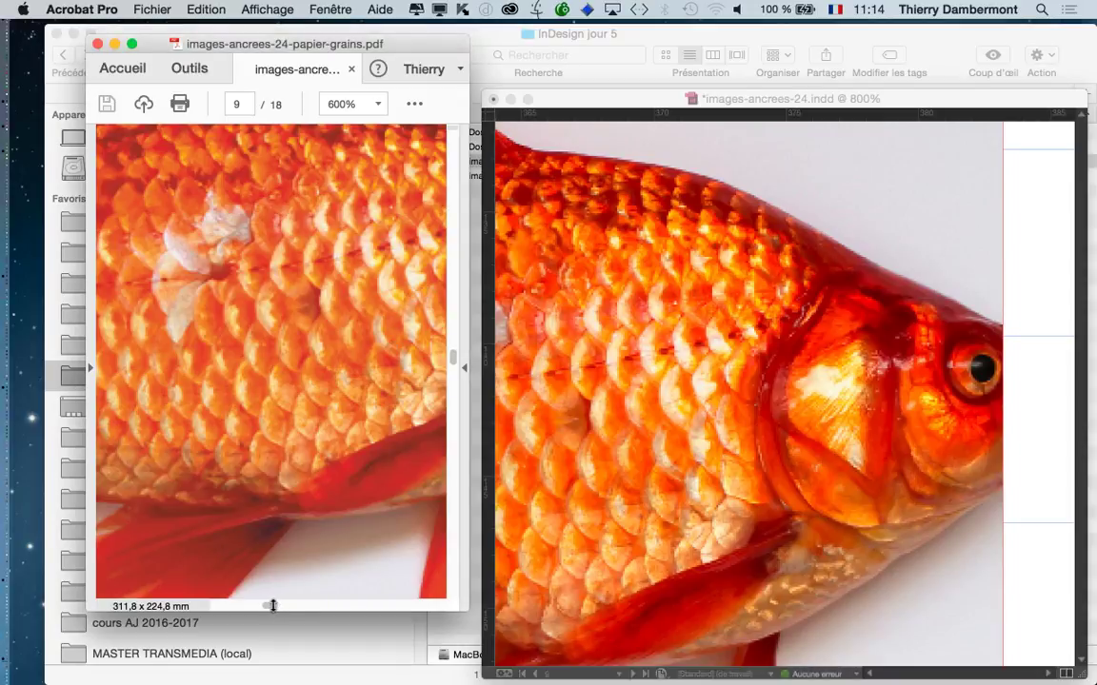
Compare the goldfish page against the layout, then close the PDF.
{"action": "scroll", "coordinate": [343, 519], "scroll_direction": "down", "scroll_amount": 1}
{"action": "scroll", "coordinate": [343, 490], "scroll_direction": "down", "scroll_amount": 1}
{"action": "scroll", "coordinate": [317, 466], "scroll_direction": "down", "scroll_amount": 2}
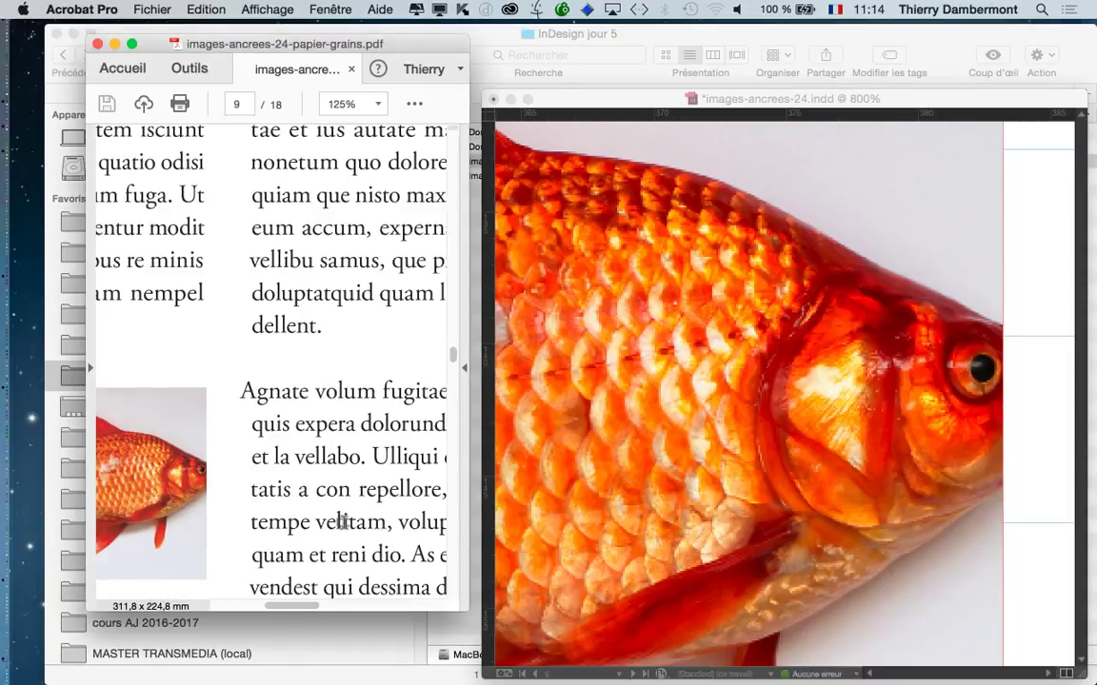
{"action": "scroll", "coordinate": [132, 487], "scroll_direction": "up", "scroll_amount": 4}
{"action": "scroll", "coordinate": [210, 428], "scroll_direction": "up", "scroll_amount": 1}
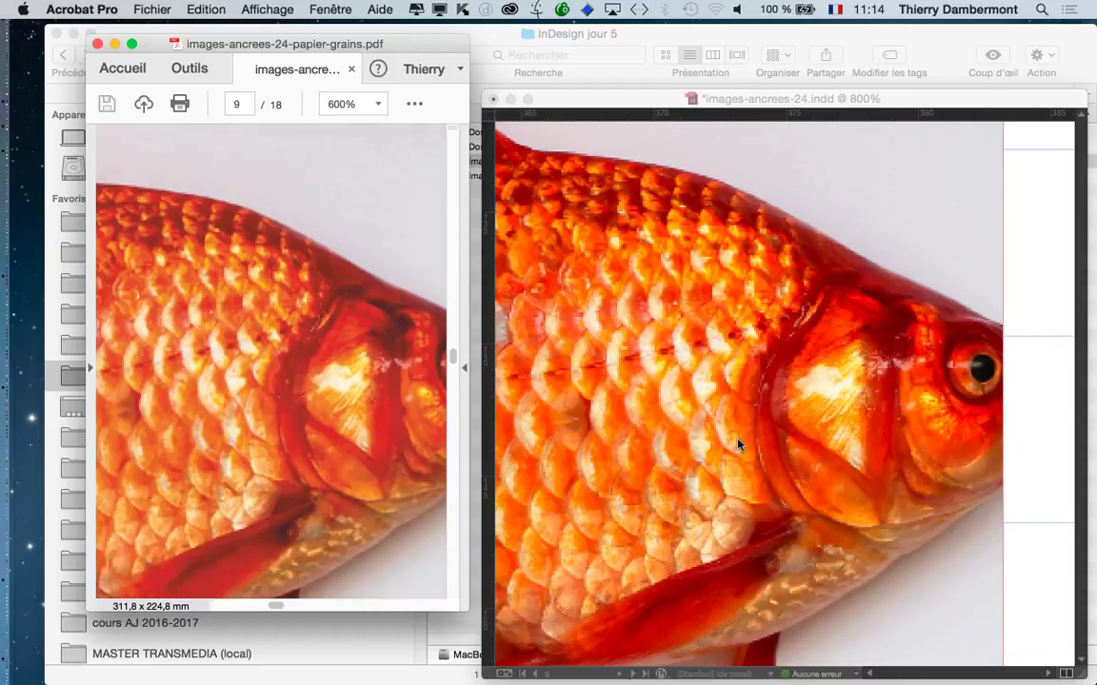
{"action": "scroll", "coordinate": [797, 467], "scroll_direction": "down", "scroll_amount": 1}
{"action": "scroll", "coordinate": [798, 467], "scroll_direction": "down", "scroll_amount": 1}
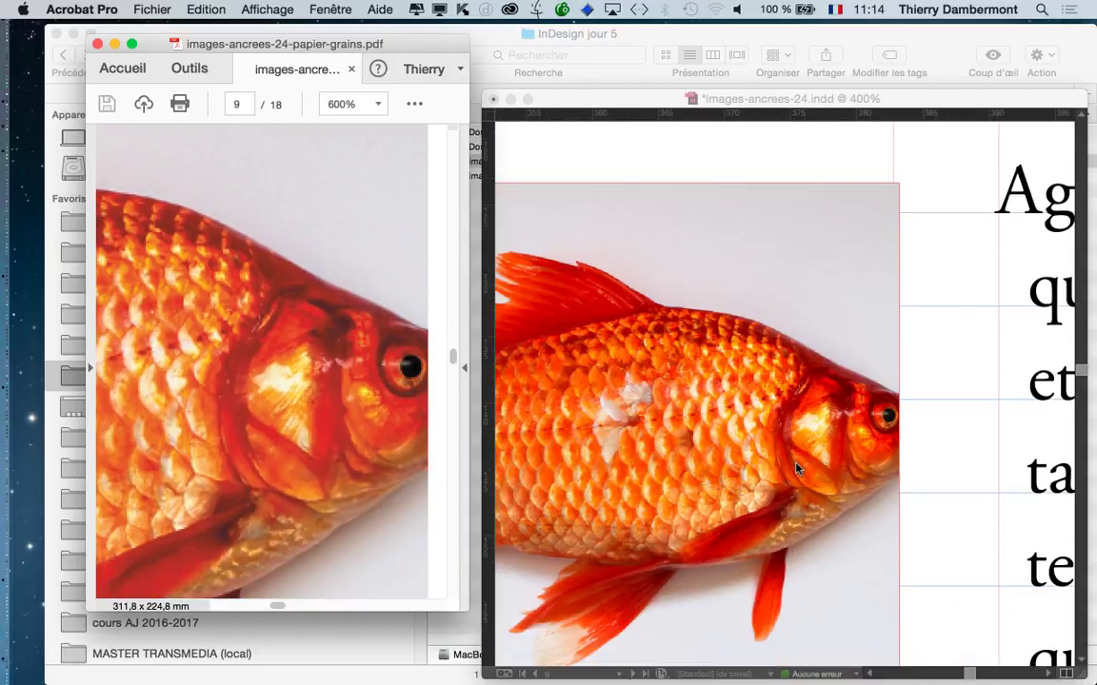
{"action": "scroll", "coordinate": [335, 469], "scroll_direction": "down", "scroll_amount": 1}
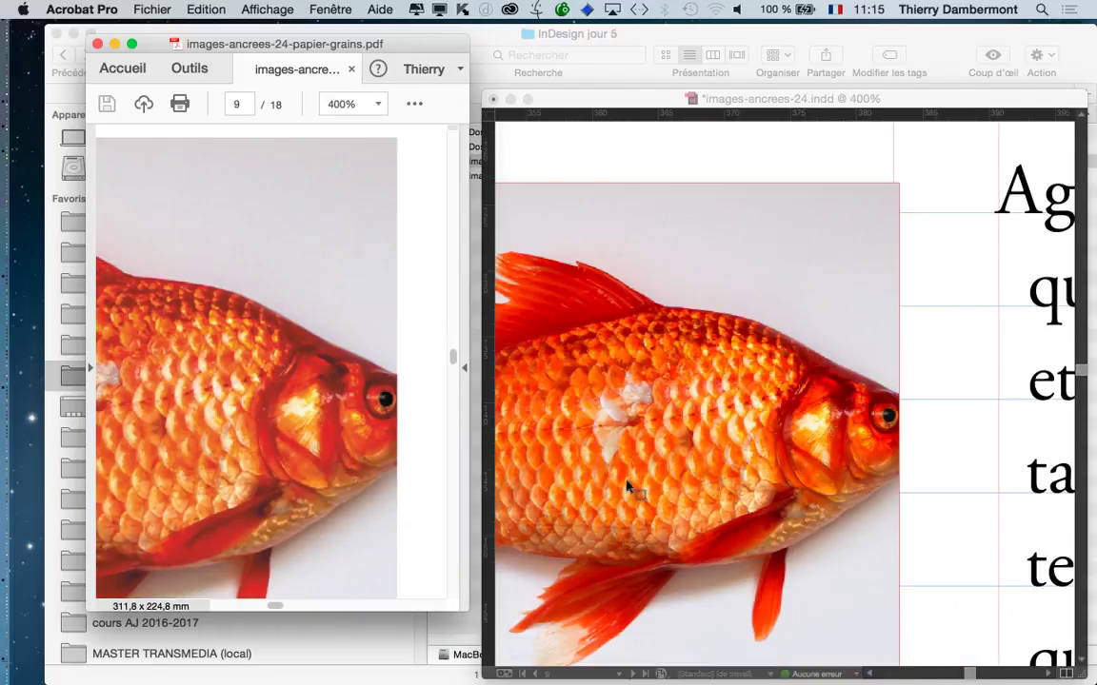
{"action": "scroll", "coordinate": [631, 490], "scroll_direction": "down", "scroll_amount": 1}
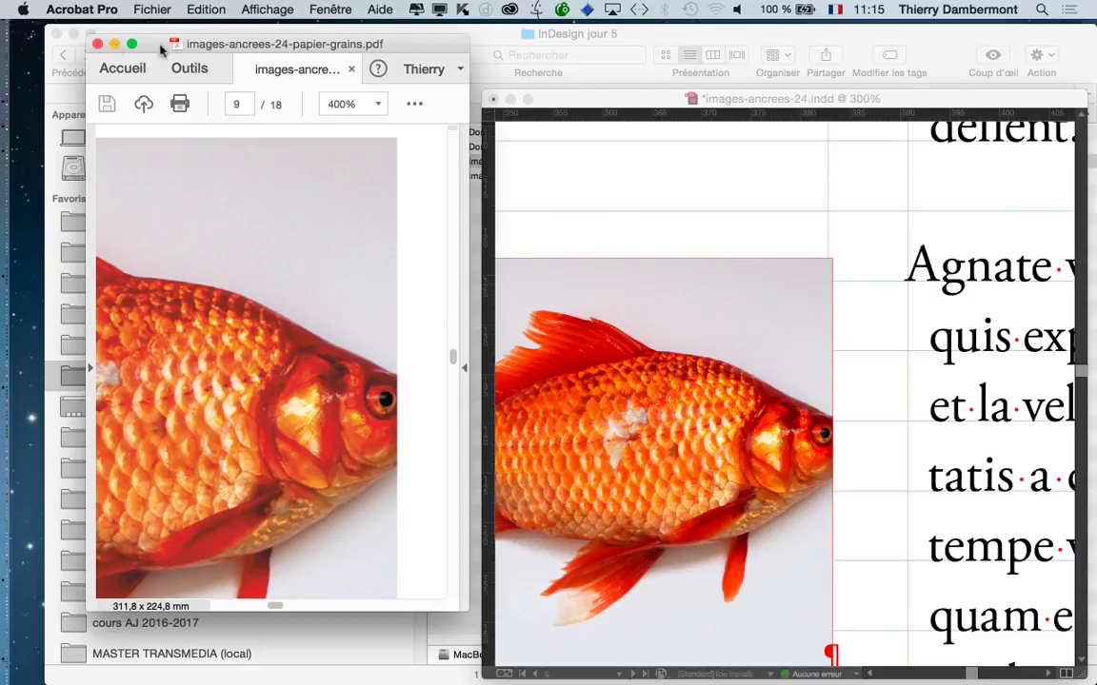
{"action": "left_click", "coordinate": [96, 45]}
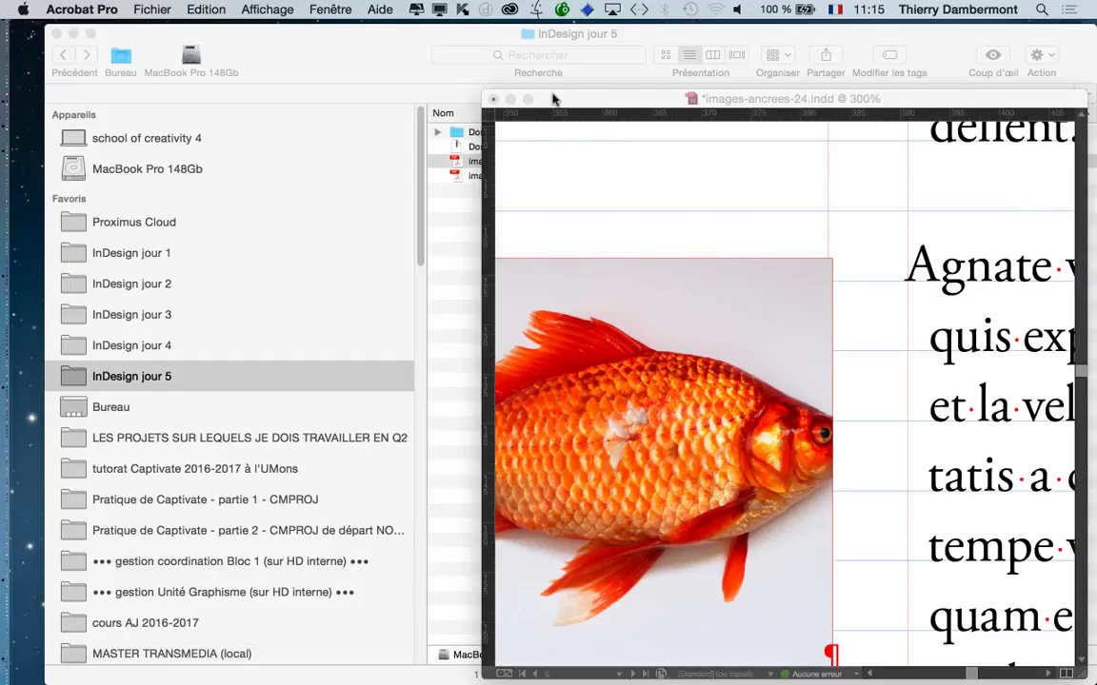
Zoom out the InDesign layout, then close the InDesign jour 5 Finder folder.
{"action": "left_click", "coordinate": [552, 99]}
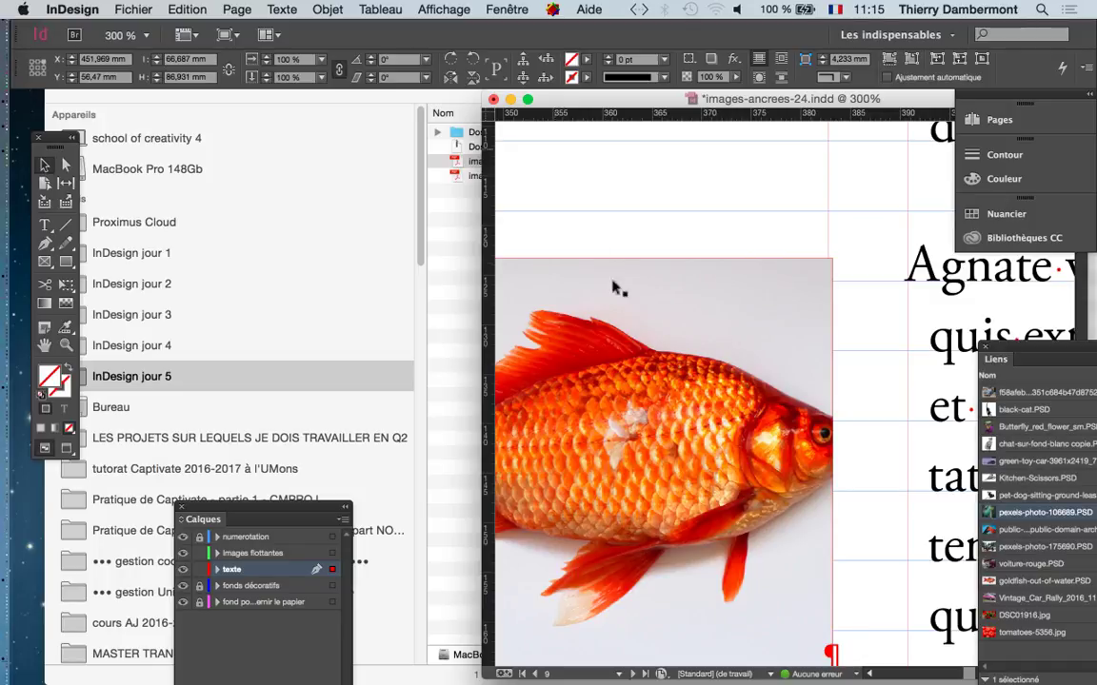
{"action": "key", "text": "super+minus"}
{"action": "key", "text": "super+minus"}
{"action": "key", "text": "super+minus"}
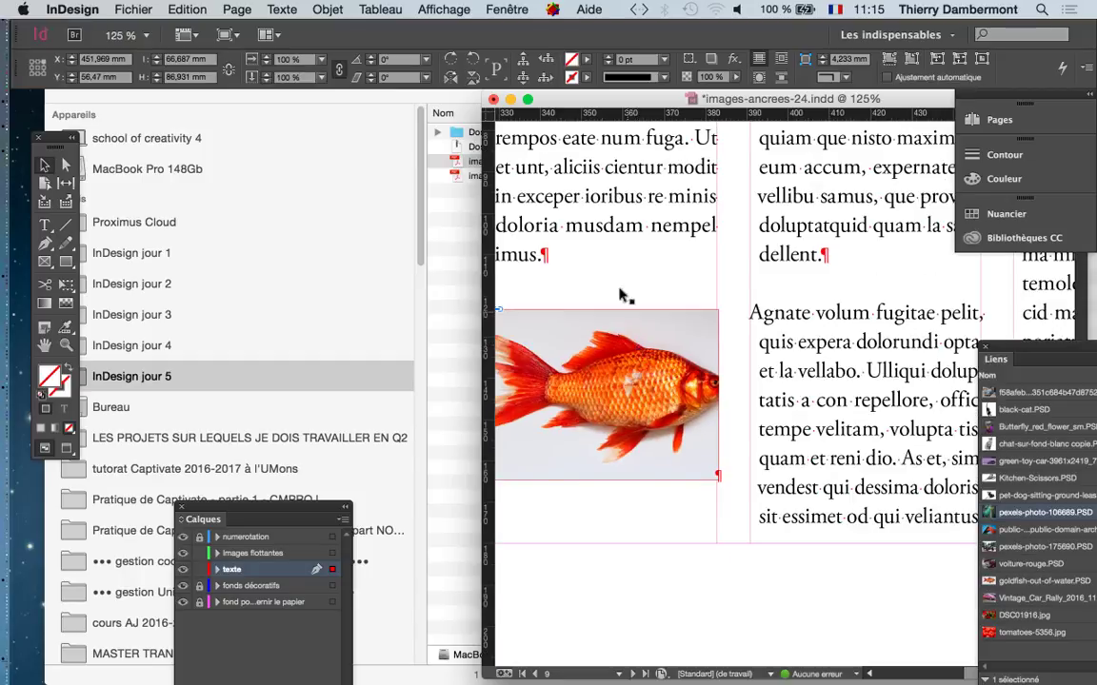
{"action": "left_click", "coordinate": [369, 127]}
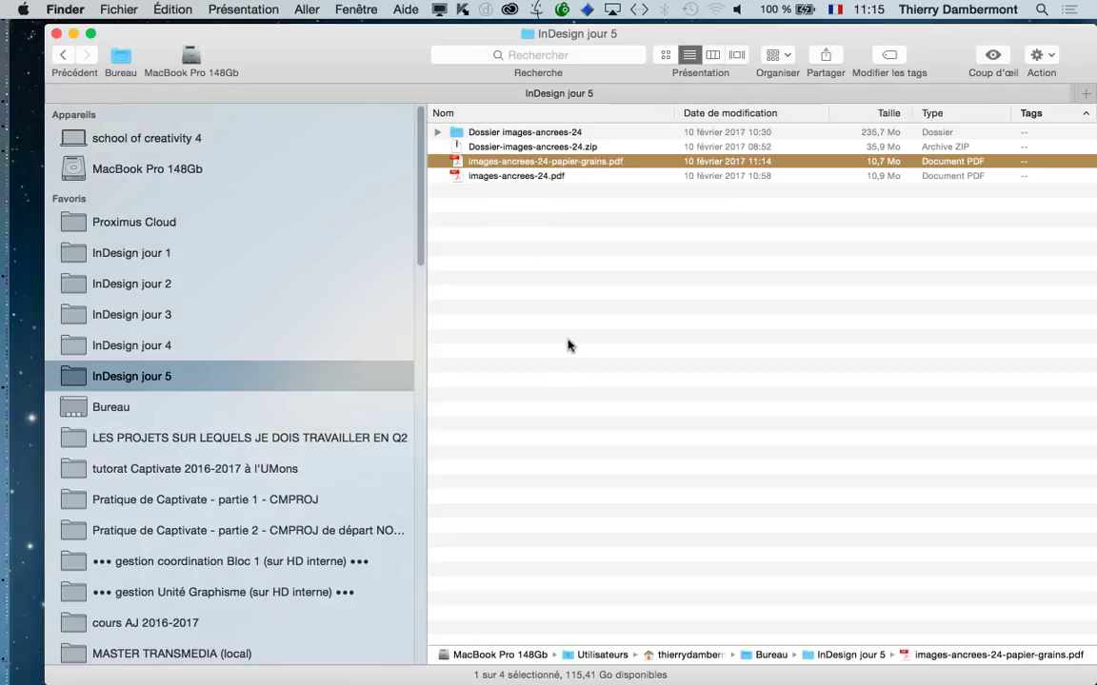
{"action": "left_click", "coordinate": [588, 347]}
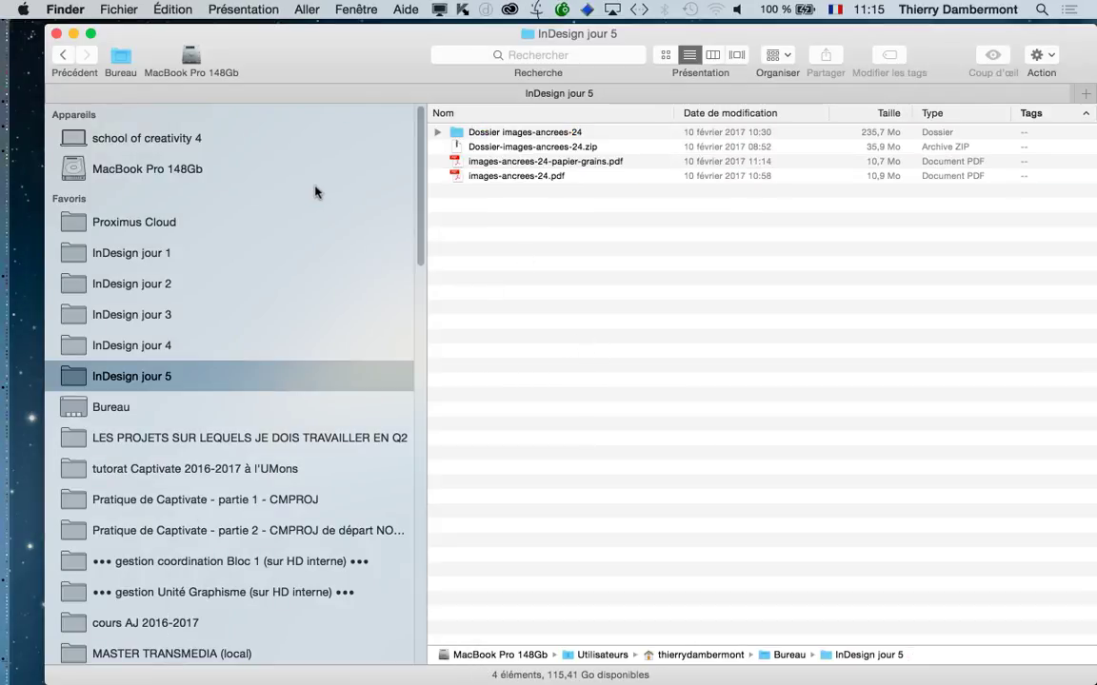
{"action": "left_click", "coordinate": [57, 34]}
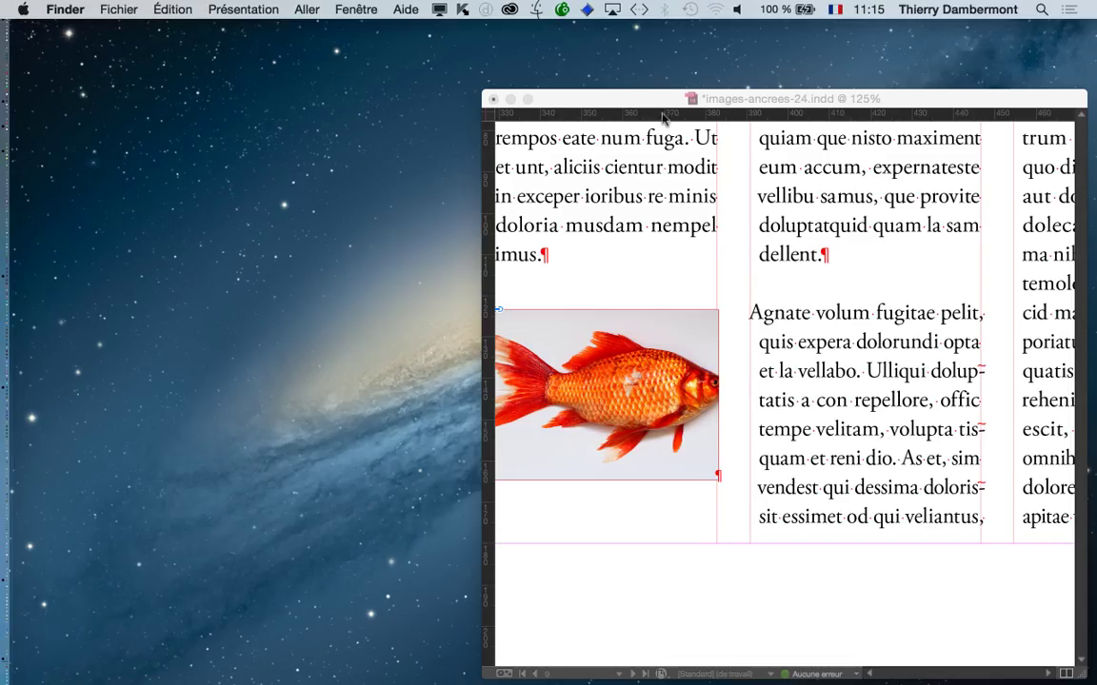
Return to the InDesign layout and switch over to Acrobat Pro.
{"action": "left_click", "coordinate": [750, 99]}
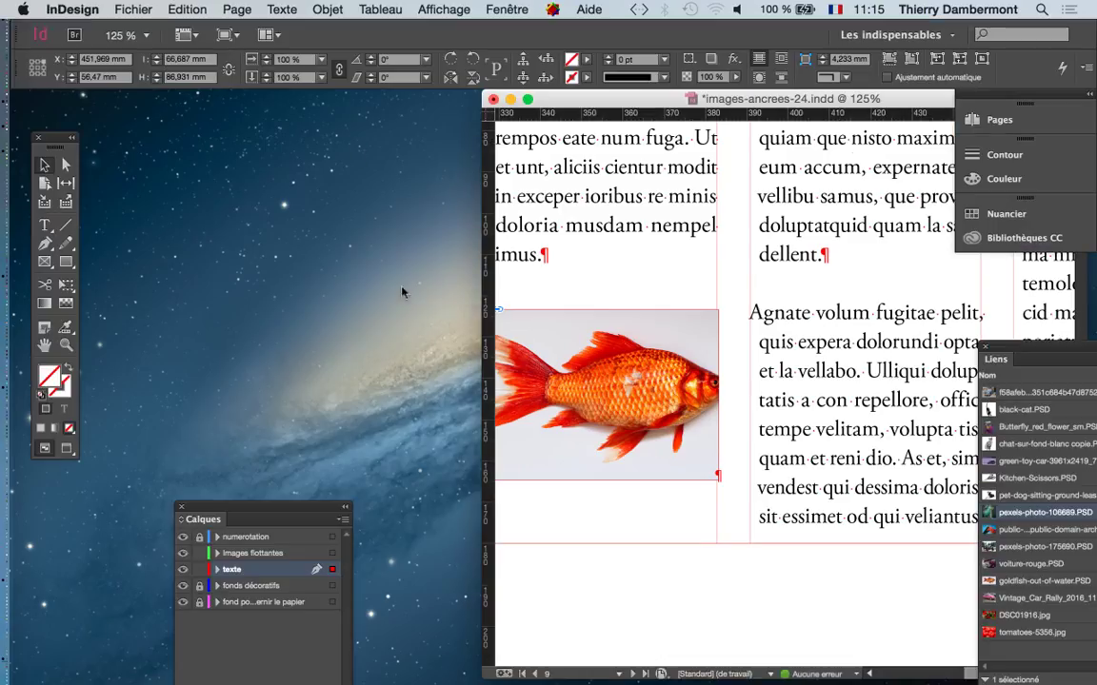
{"action": "key", "text": "super+Tab"}
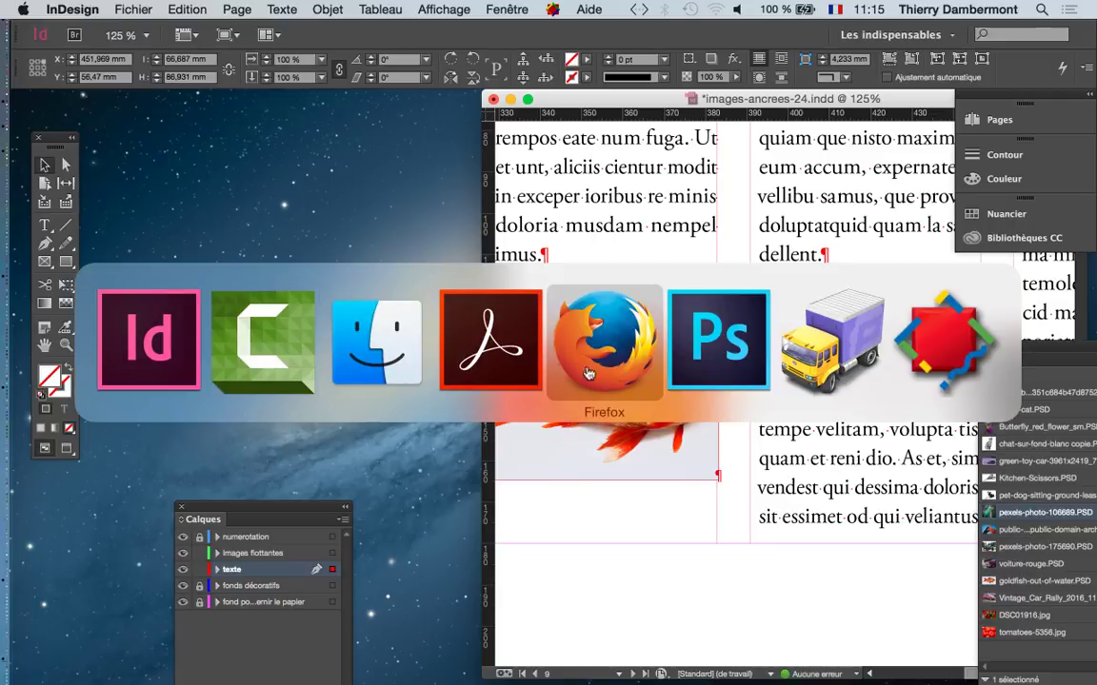
{"action": "left_click", "coordinate": [490, 340]}
Reopen images-ancrees-24.pdf from recent files and enlarge its window to nearly full screen.
{"action": "left_click", "coordinate": [152, 10]}
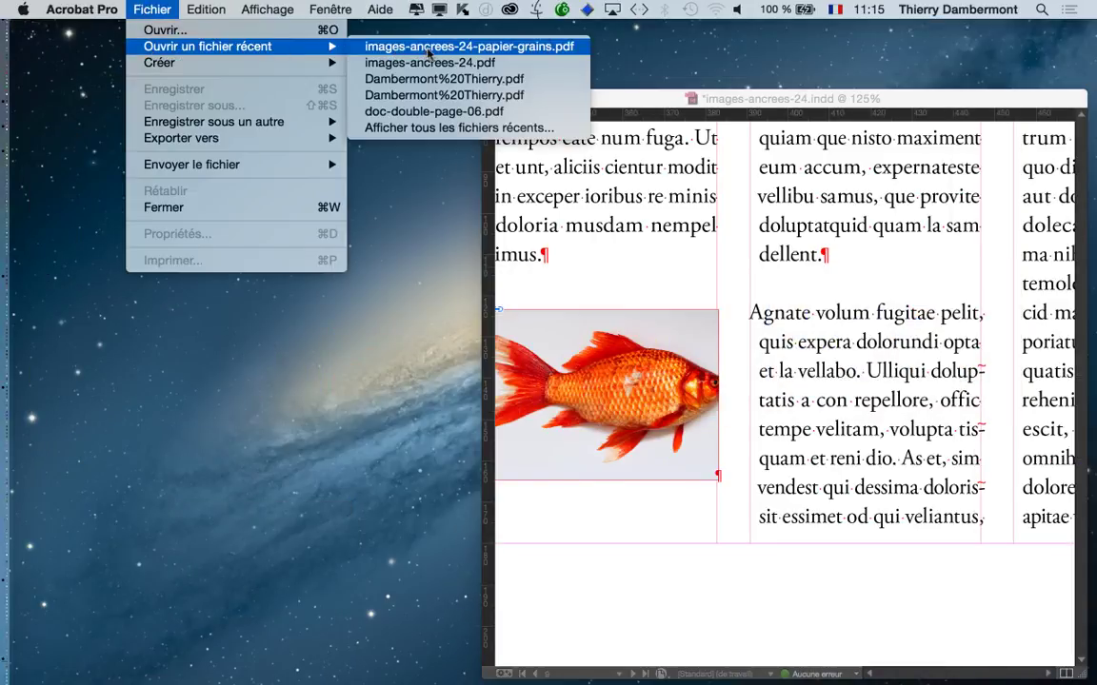
{"action": "left_click", "coordinate": [429, 62]}
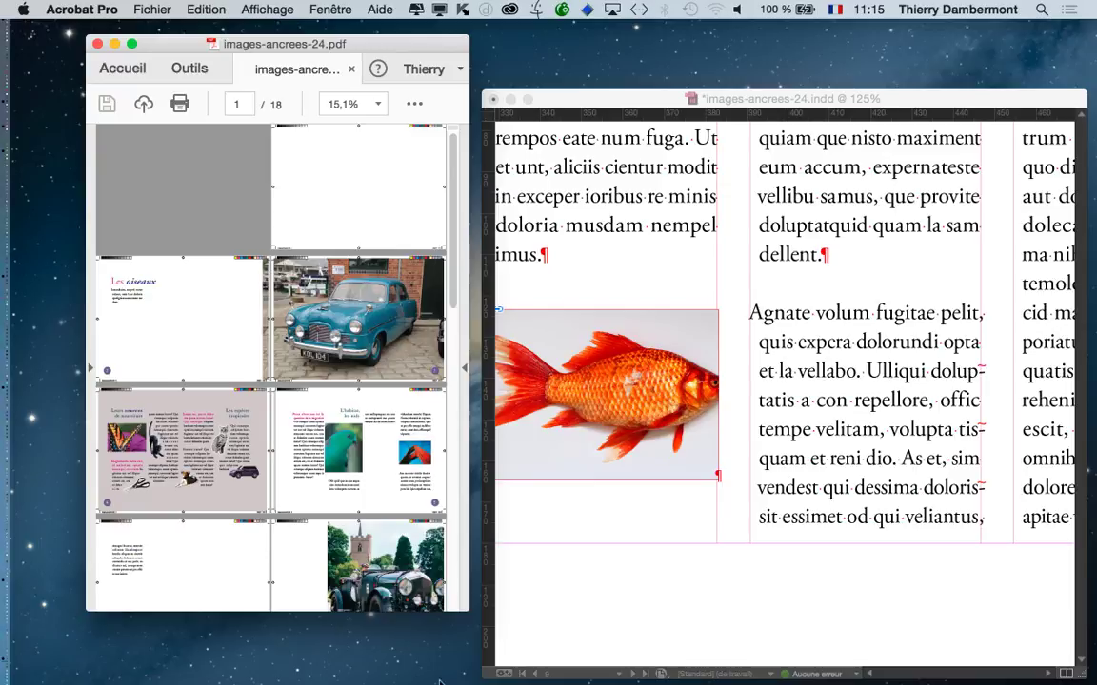
{"action": "left_click_drag", "start_coordinate": [468, 610], "coordinate": [1051, 663]}
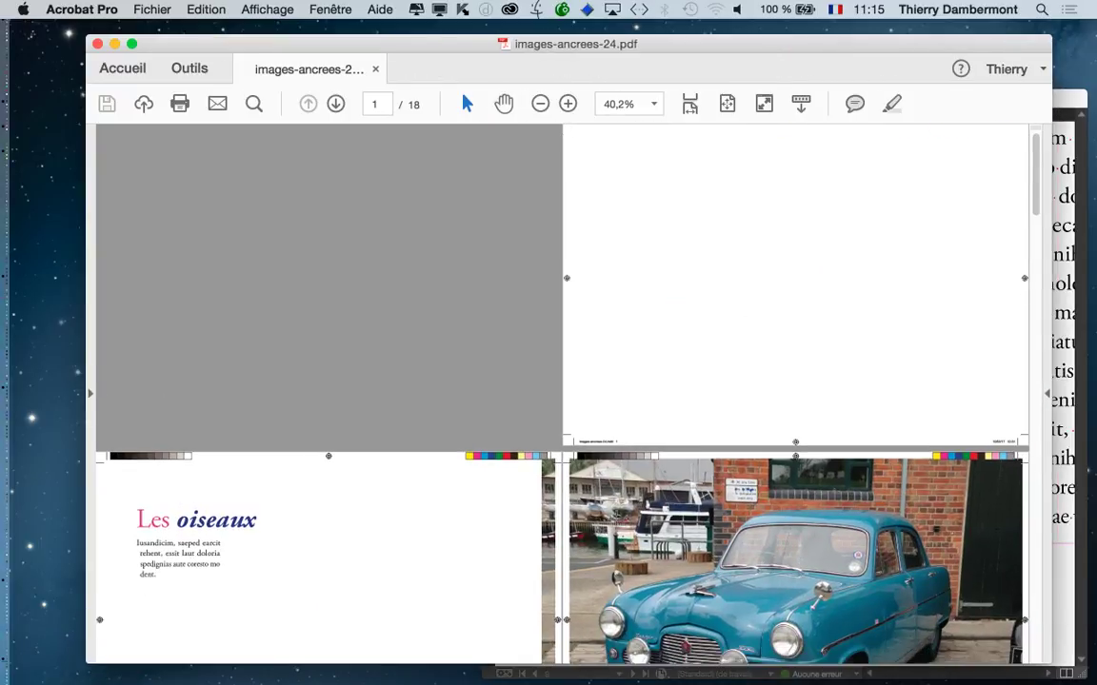
Scroll through the spreads, ending on pages 4–5 below the teal car photo spread.
{"action": "scroll", "coordinate": [562, 391], "scroll_direction": "down", "scroll_amount": 5}
{"action": "scroll", "coordinate": [562, 390], "scroll_direction": "down", "scroll_amount": 2}
{"action": "scroll", "coordinate": [562, 390], "scroll_direction": "down", "scroll_amount": 2}
{"action": "scroll", "coordinate": [562, 391], "scroll_direction": "down", "scroll_amount": 2}
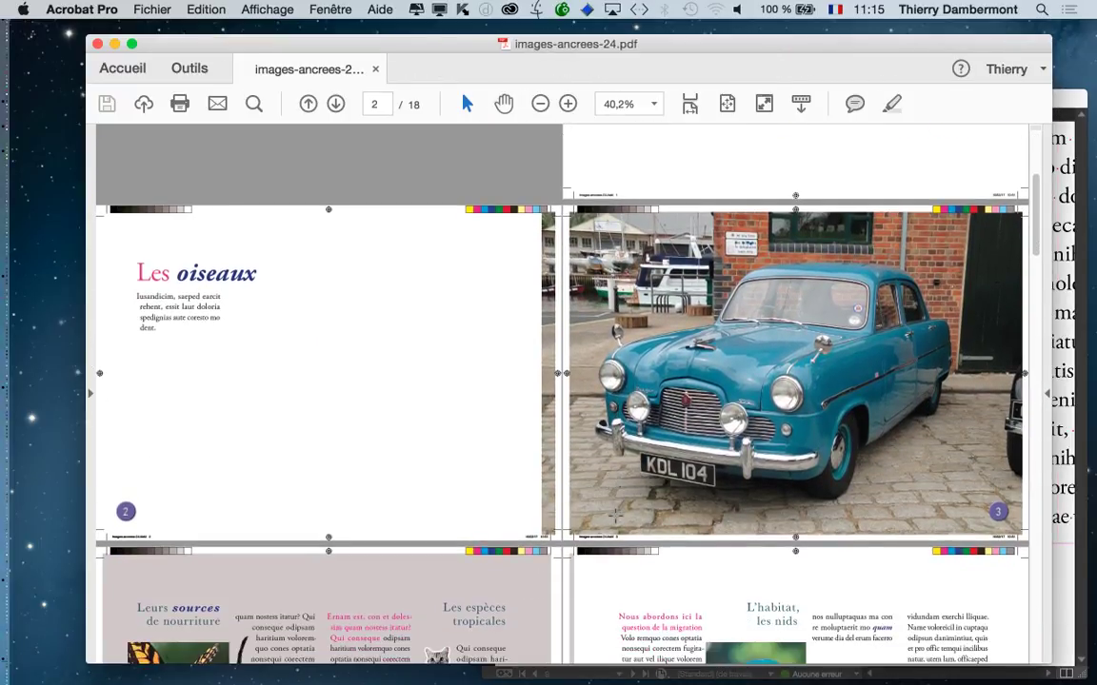
{"action": "scroll", "coordinate": [614, 514], "scroll_direction": "down", "scroll_amount": 1}
{"action": "scroll", "coordinate": [614, 514], "scroll_direction": "down", "scroll_amount": 2}
{"action": "scroll", "coordinate": [614, 514], "scroll_direction": "down", "scroll_amount": 1}
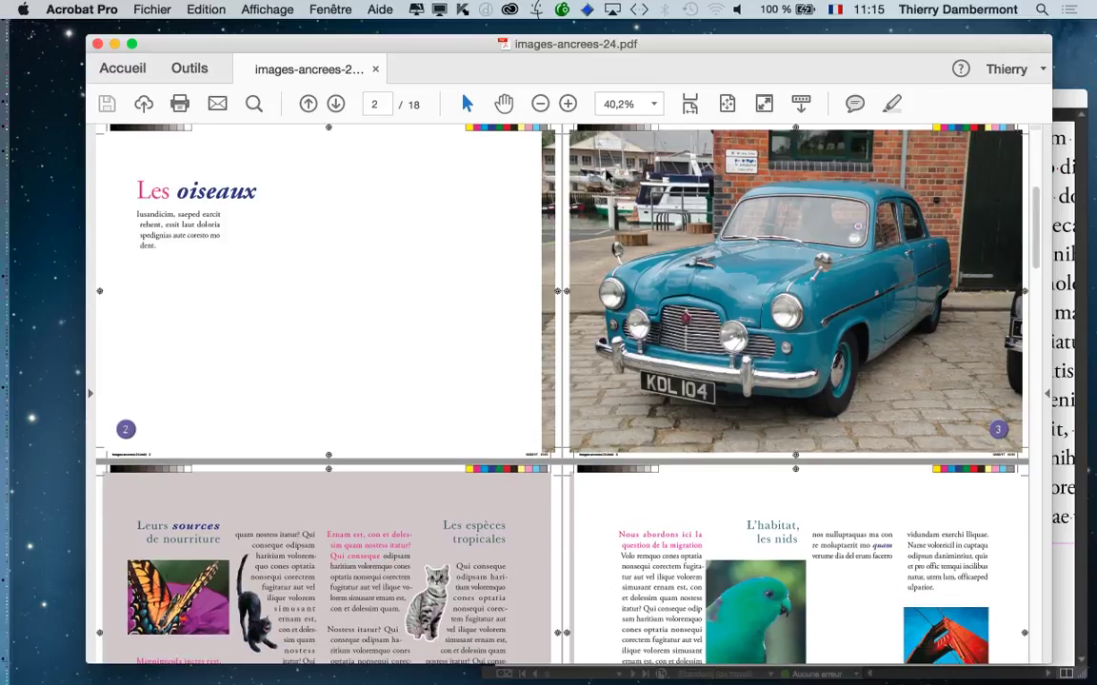
{"action": "scroll", "coordinate": [606, 174], "scroll_direction": "up", "scroll_amount": 2}
{"action": "scroll", "coordinate": [599, 186], "scroll_direction": "up", "scroll_amount": 2}
{"action": "scroll", "coordinate": [581, 209], "scroll_direction": "up", "scroll_amount": 1}
{"action": "scroll", "coordinate": [571, 228], "scroll_direction": "up", "scroll_amount": 2}
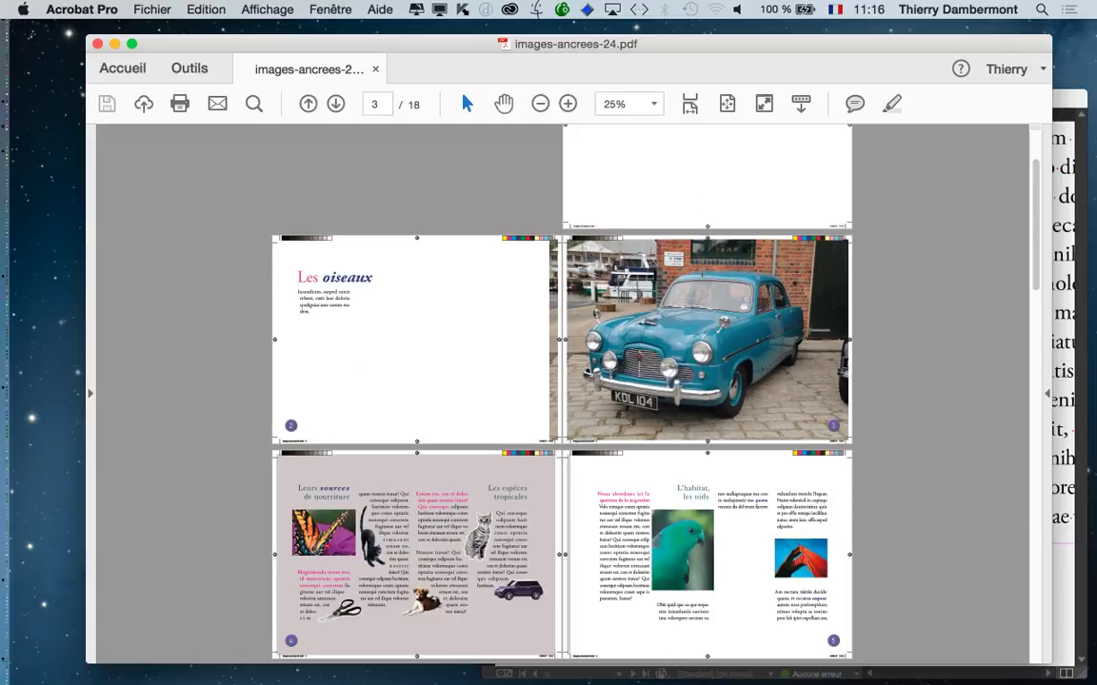
{"action": "scroll", "coordinate": [412, 429], "scroll_direction": "down", "scroll_amount": 1}
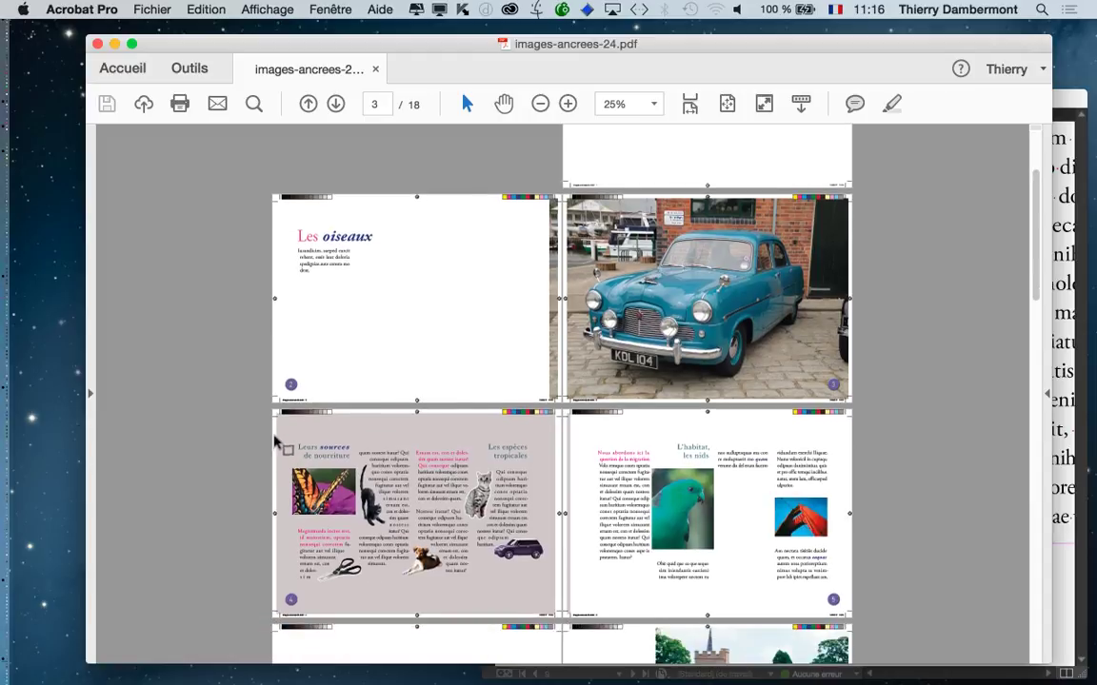
{"action": "scroll", "coordinate": [255, 402], "scroll_direction": "up", "scroll_amount": 3}
{"action": "scroll", "coordinate": [213, 428], "scroll_direction": "up", "scroll_amount": 1}
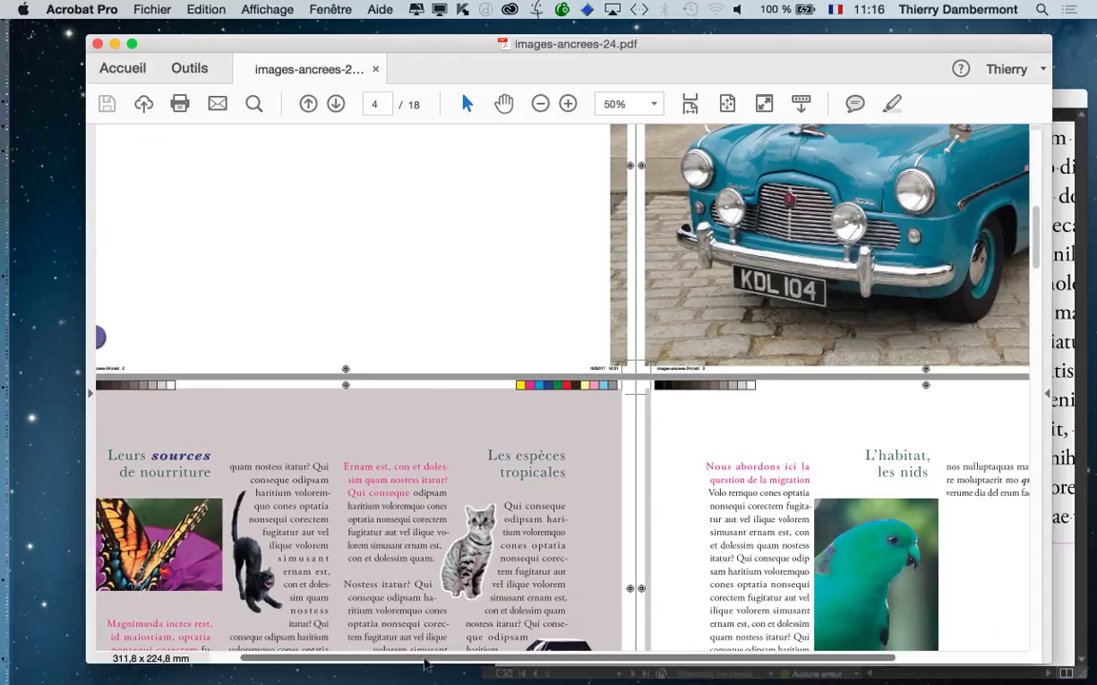
{"action": "scroll", "coordinate": [361, 657], "scroll_direction": "left", "scroll_amount": 1}
{"action": "scroll", "coordinate": [201, 465], "scroll_direction": "up", "scroll_amount": 2}
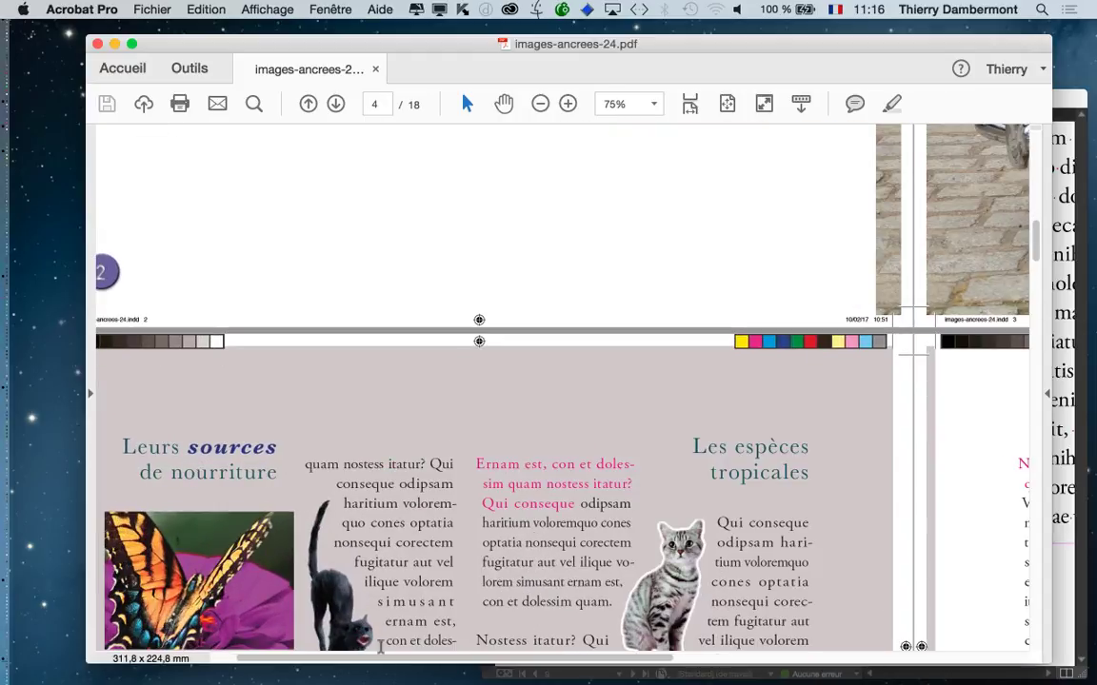
{"action": "scroll", "coordinate": [380, 647], "scroll_direction": "left", "scroll_amount": 1}
{"action": "scroll", "coordinate": [380, 647], "scroll_direction": "left", "scroll_amount": 1}
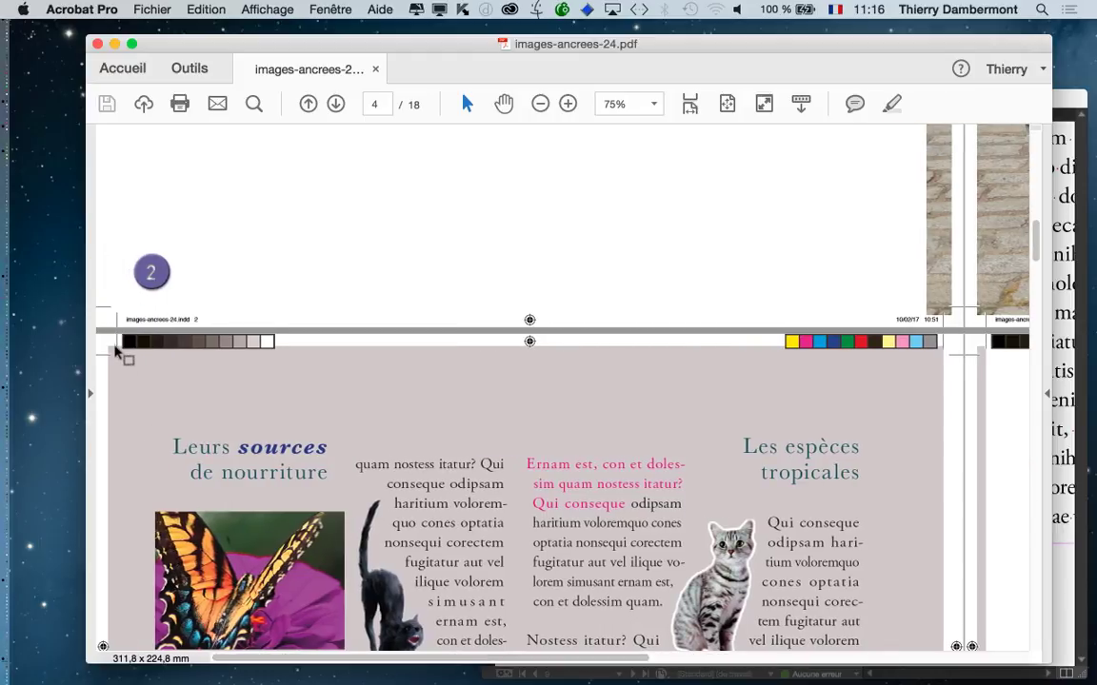
{"action": "scroll", "coordinate": [114, 352], "scroll_direction": "up", "scroll_amount": 1}
{"action": "scroll", "coordinate": [114, 352], "scroll_direction": "up", "scroll_amount": 2}
{"action": "scroll", "coordinate": [114, 352], "scroll_direction": "up", "scroll_amount": 1}
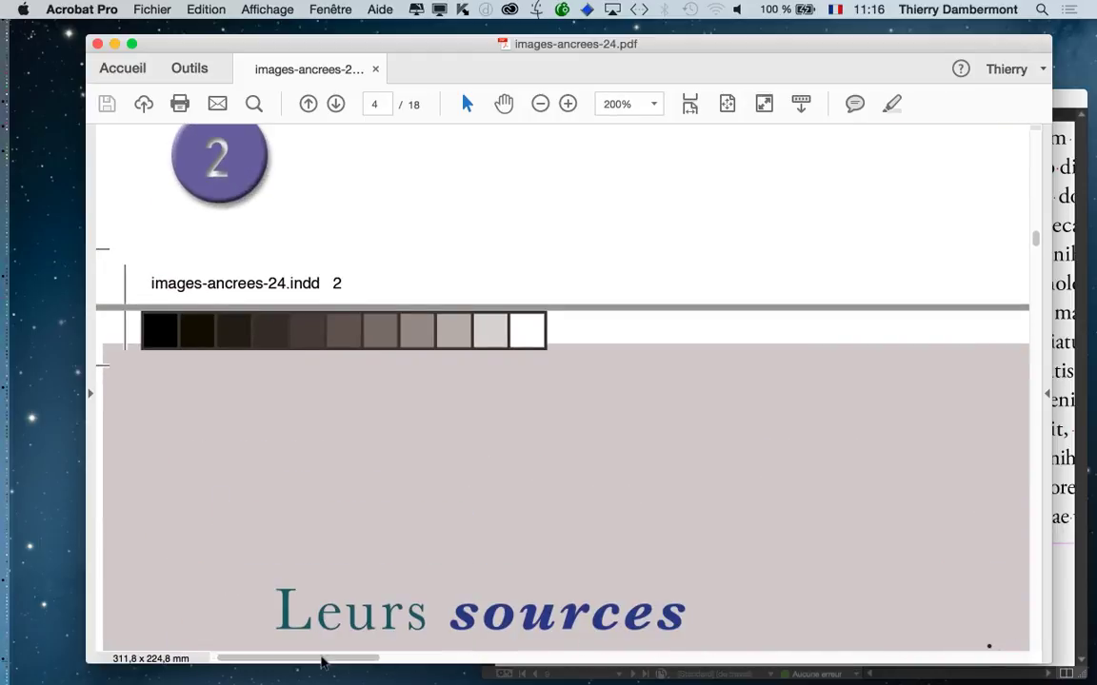
{"action": "scroll", "coordinate": [238, 599], "scroll_direction": "left", "scroll_amount": 1}
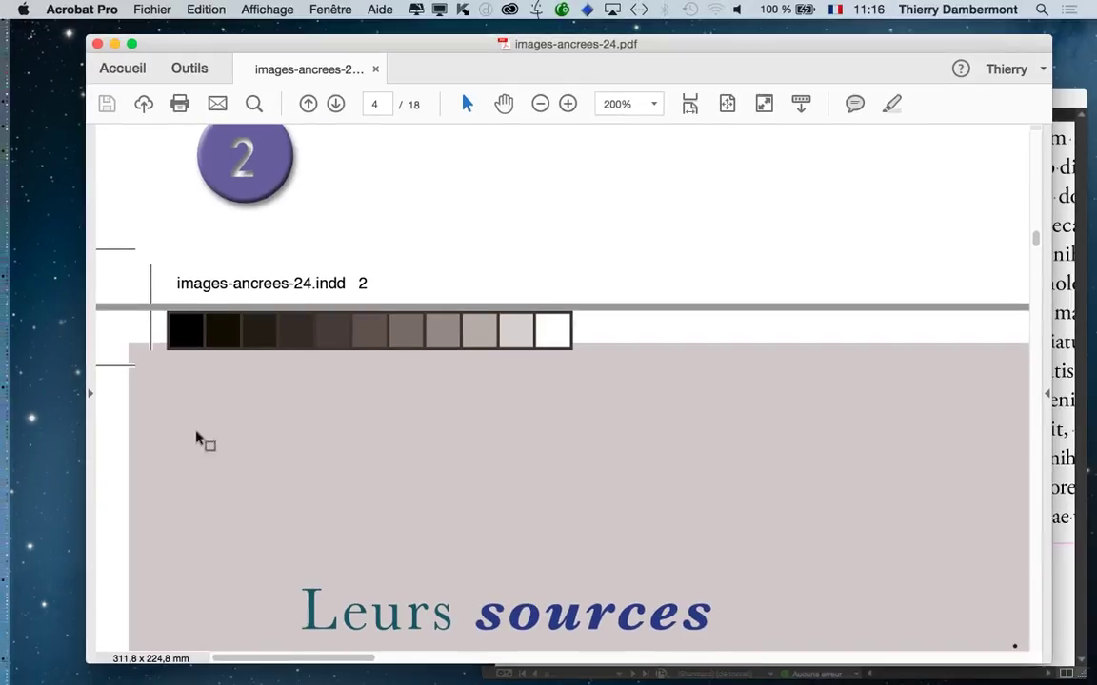
{"action": "scroll", "coordinate": [386, 476], "scroll_direction": "down", "scroll_amount": 3}
{"action": "scroll", "coordinate": [387, 475], "scroll_direction": "down", "scroll_amount": 1}
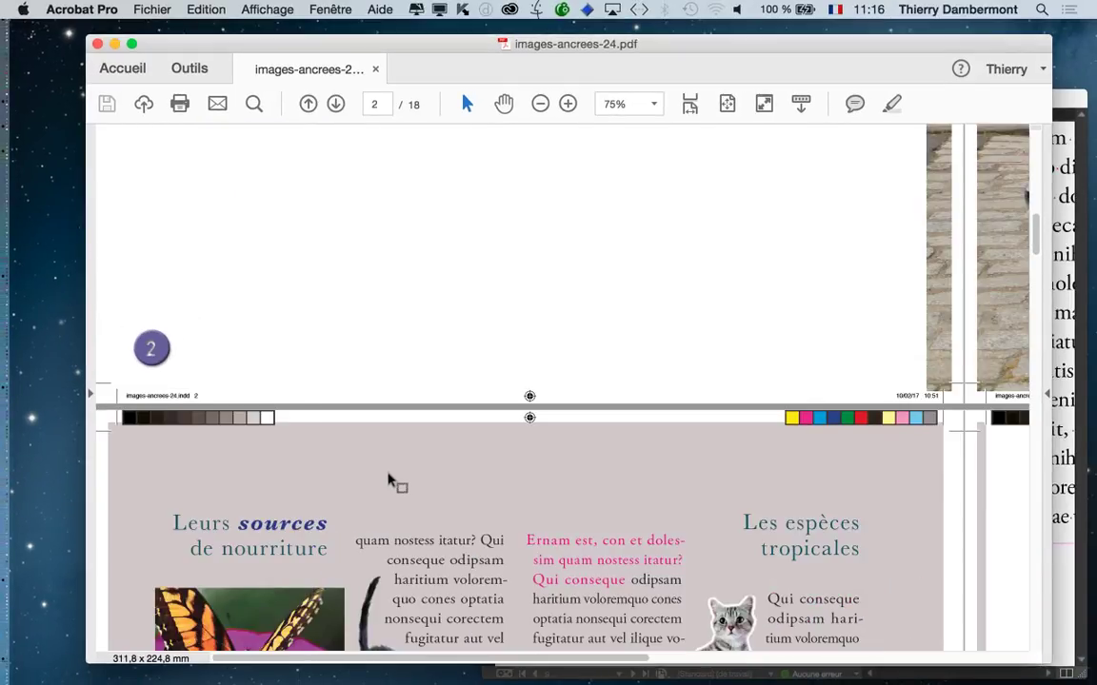
{"action": "scroll", "coordinate": [389, 481], "scroll_direction": "down", "scroll_amount": 1}
{"action": "scroll", "coordinate": [390, 475], "scroll_direction": "down", "scroll_amount": 1}
{"action": "scroll", "coordinate": [393, 473], "scroll_direction": "down", "scroll_amount": 1}
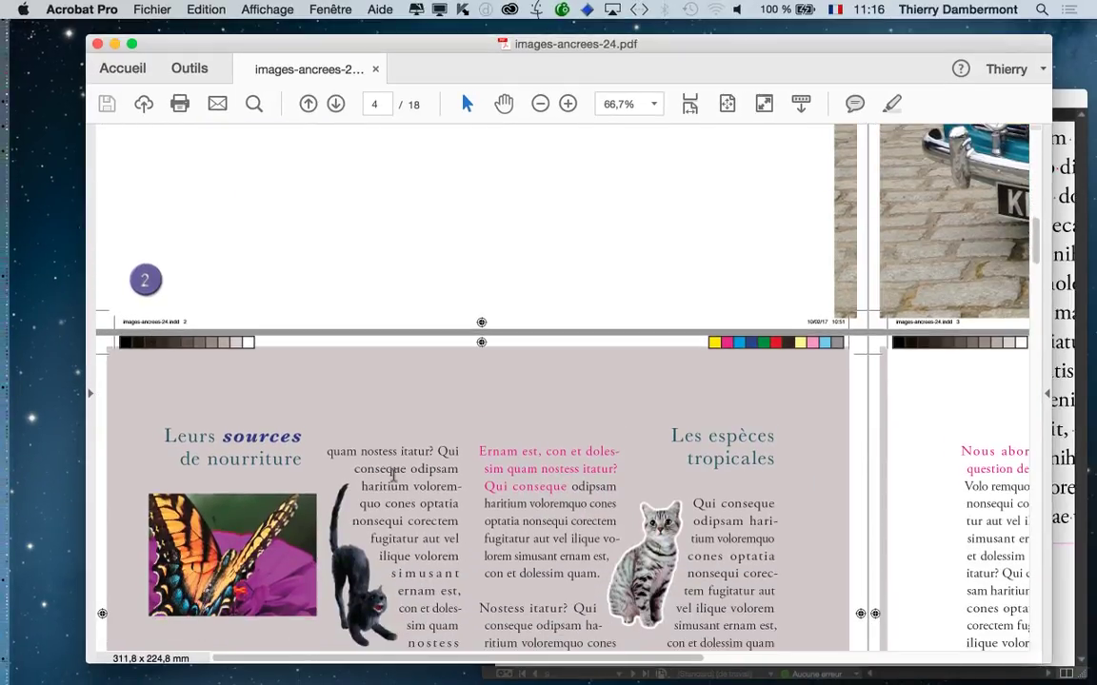
{"action": "scroll", "coordinate": [394, 473], "scroll_direction": "down", "scroll_amount": 1}
{"action": "scroll", "coordinate": [393, 473], "scroll_direction": "down", "scroll_amount": 1}
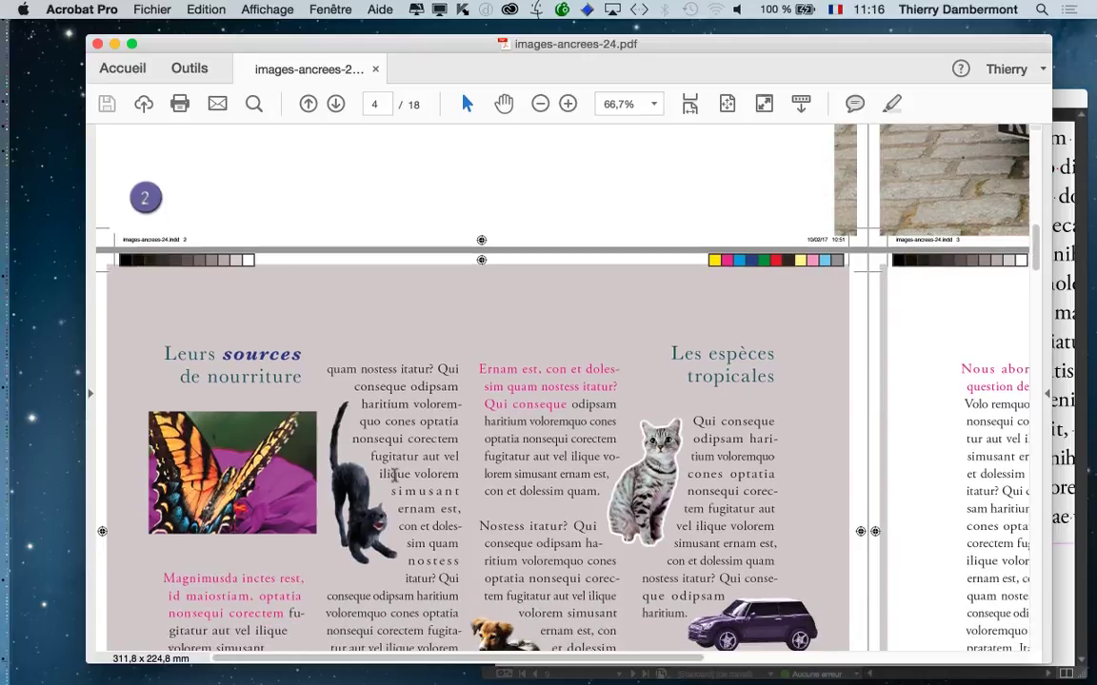
{"action": "scroll", "coordinate": [393, 474], "scroll_direction": "down", "scroll_amount": 2}
{"action": "scroll", "coordinate": [394, 473], "scroll_direction": "down", "scroll_amount": 1}
{"action": "scroll", "coordinate": [395, 480], "scroll_direction": "down", "scroll_amount": 1}
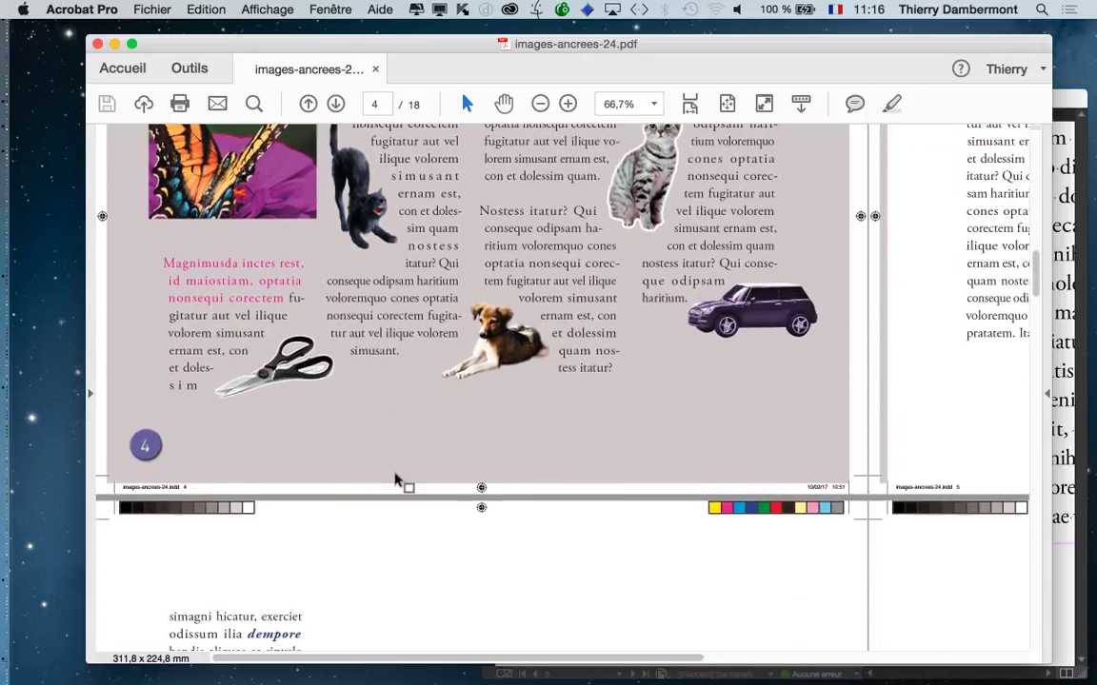
{"action": "scroll", "coordinate": [394, 479], "scroll_direction": "down", "scroll_amount": 2}
{"action": "scroll", "coordinate": [394, 479], "scroll_direction": "down", "scroll_amount": 2}
{"action": "scroll", "coordinate": [394, 480], "scroll_direction": "down", "scroll_amount": 1}
{"action": "scroll", "coordinate": [394, 480], "scroll_direction": "down", "scroll_amount": 2}
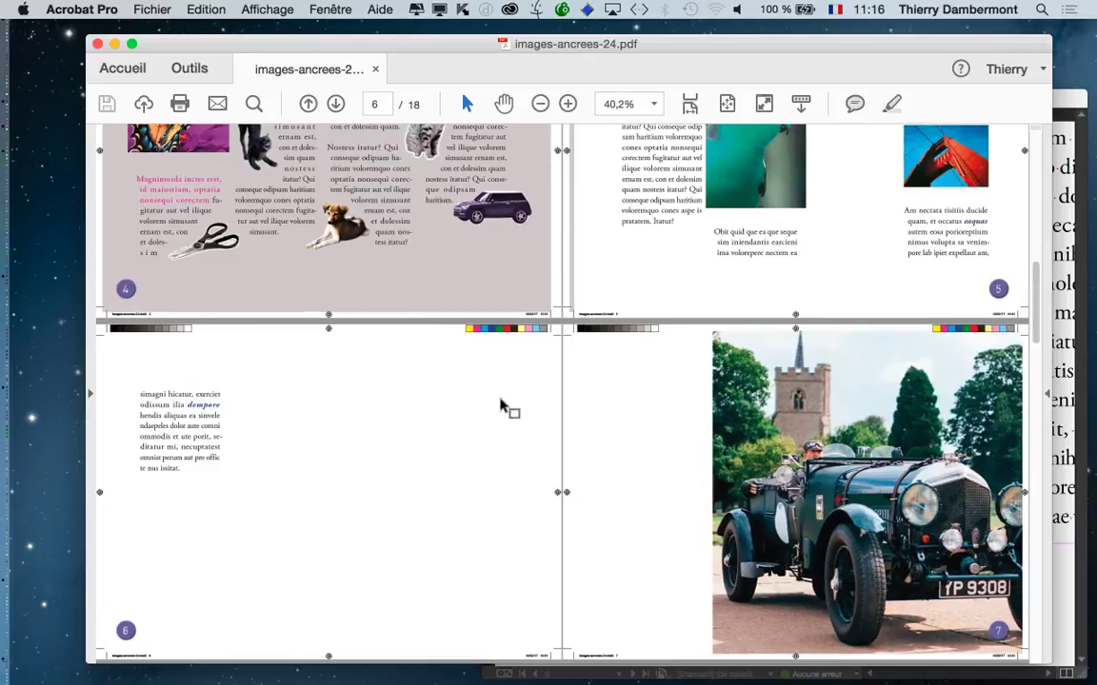
{"action": "scroll", "coordinate": [502, 405], "scroll_direction": "up", "scroll_amount": 3}
{"action": "scroll", "coordinate": [514, 324], "scroll_direction": "up", "scroll_amount": 1}
{"action": "scroll", "coordinate": [476, 362], "scroll_direction": "up", "scroll_amount": 2}
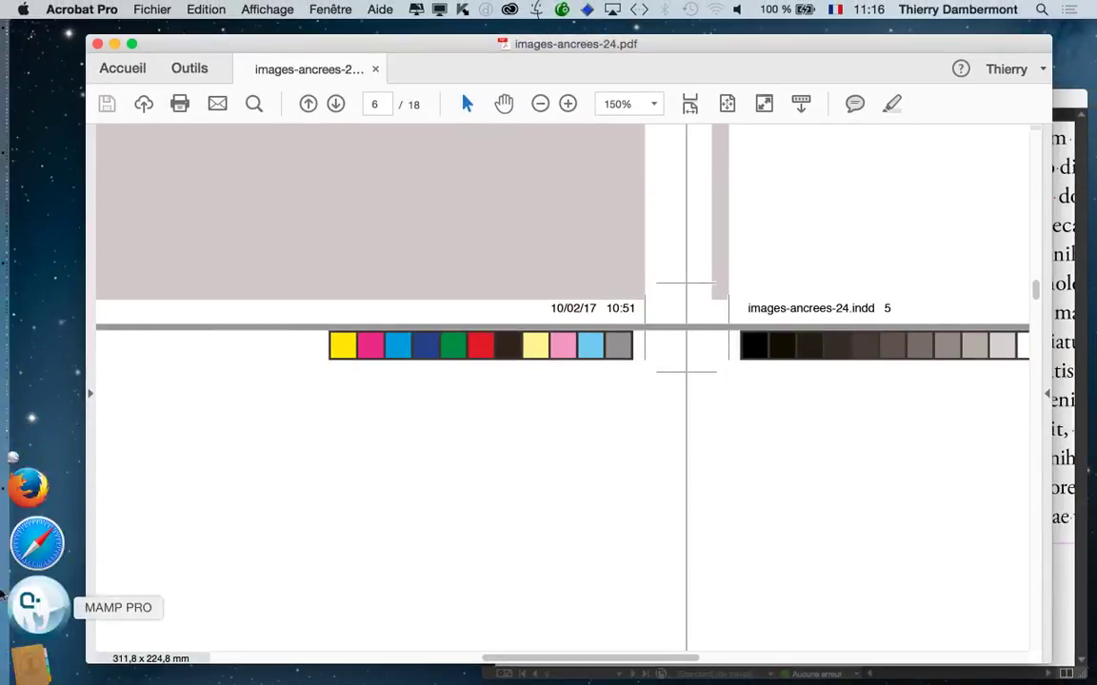
Search Google for 'densitometer' in Firefox and show the Images results.
{"action": "left_click", "coordinate": [18, 585]}
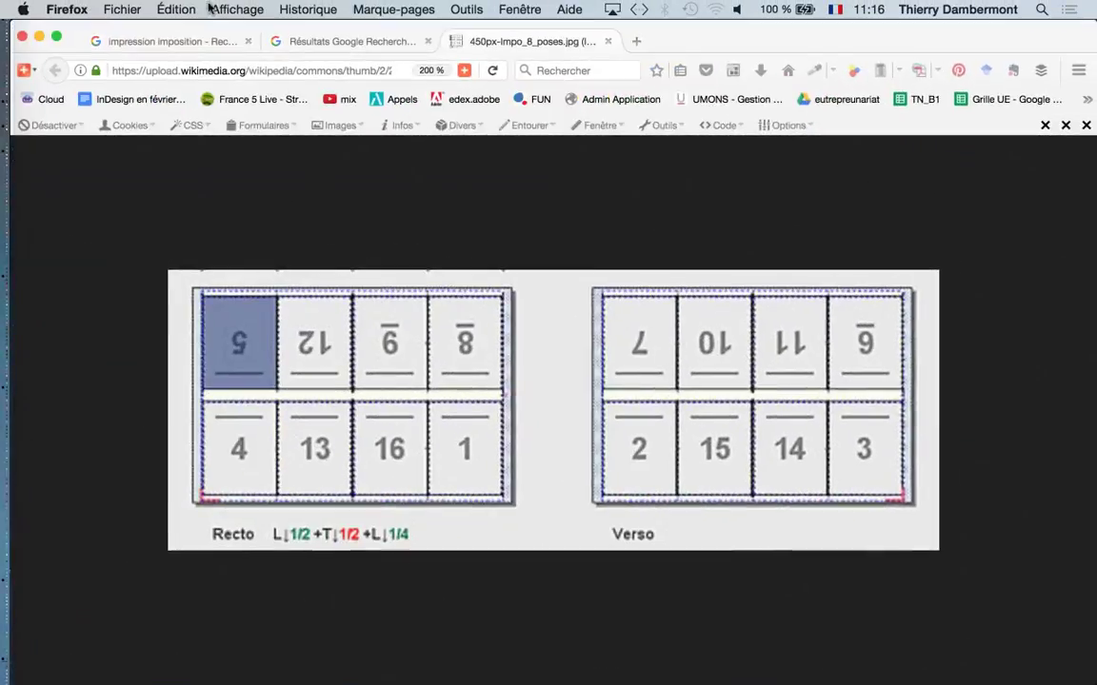
{"action": "left_click", "coordinate": [110, 7]}
{"action": "left_click", "coordinate": [318, 153]}
{"action": "type", "text": "d"}
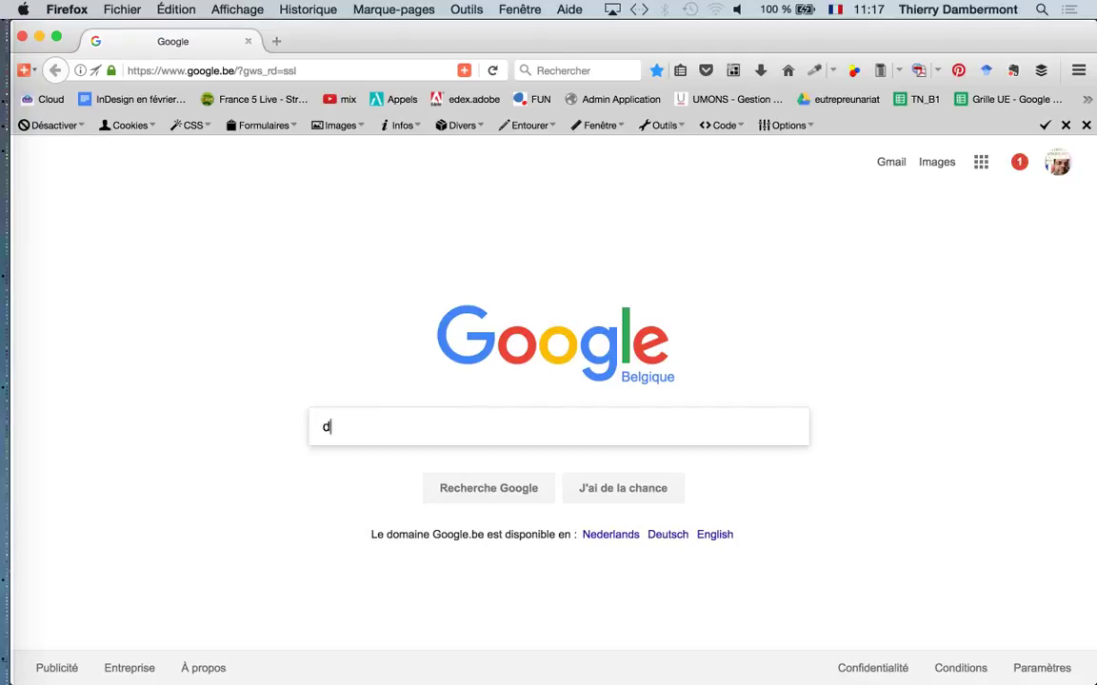
{"action": "type", "text": "ensitomter"}
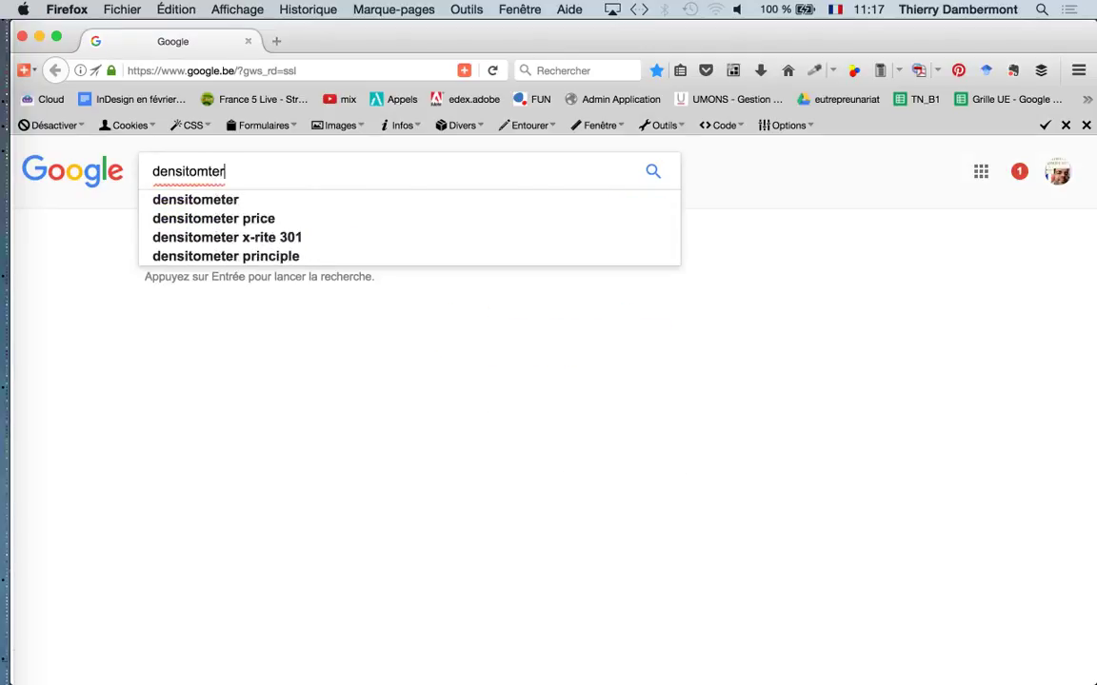
{"action": "key", "text": "BackSpace"}
{"action": "key", "text": "BackSpace"}
{"action": "key", "text": "BackSpace"}
{"action": "type", "text": "eter"}
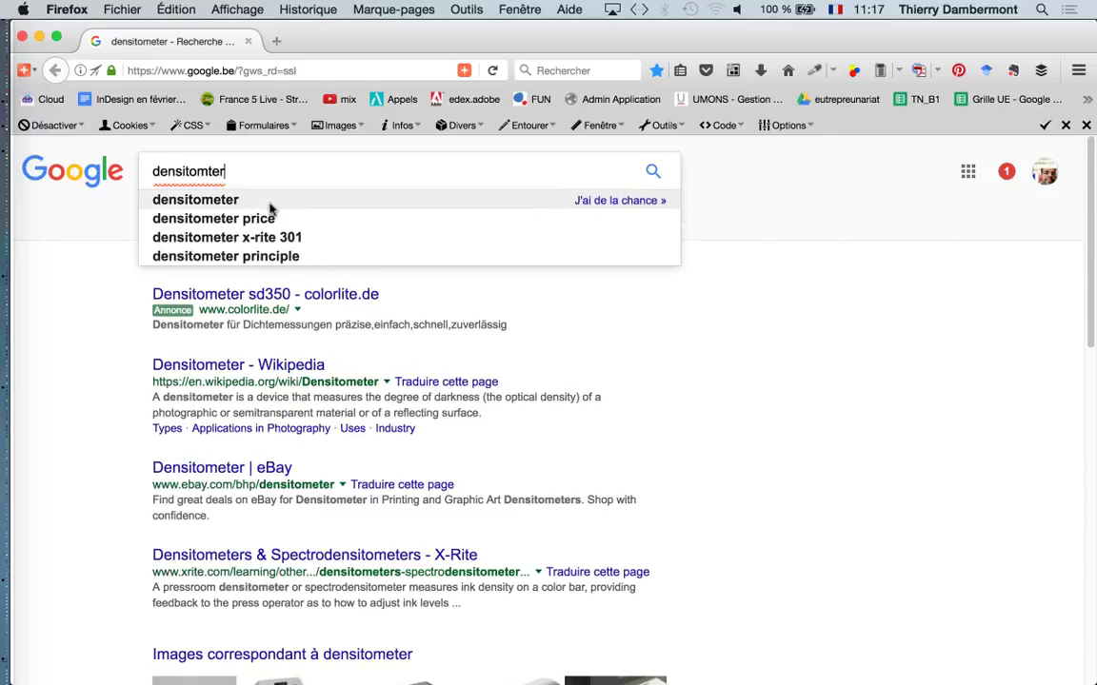
{"action": "left_click", "coordinate": [269, 206]}
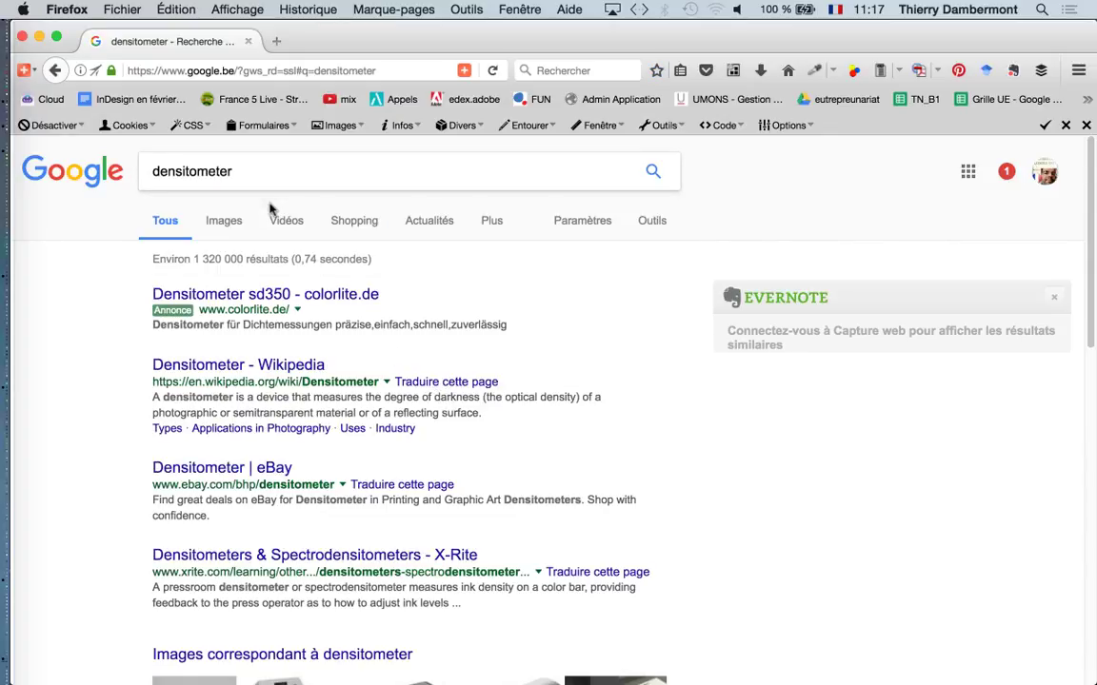
{"action": "left_click", "coordinate": [222, 221]}
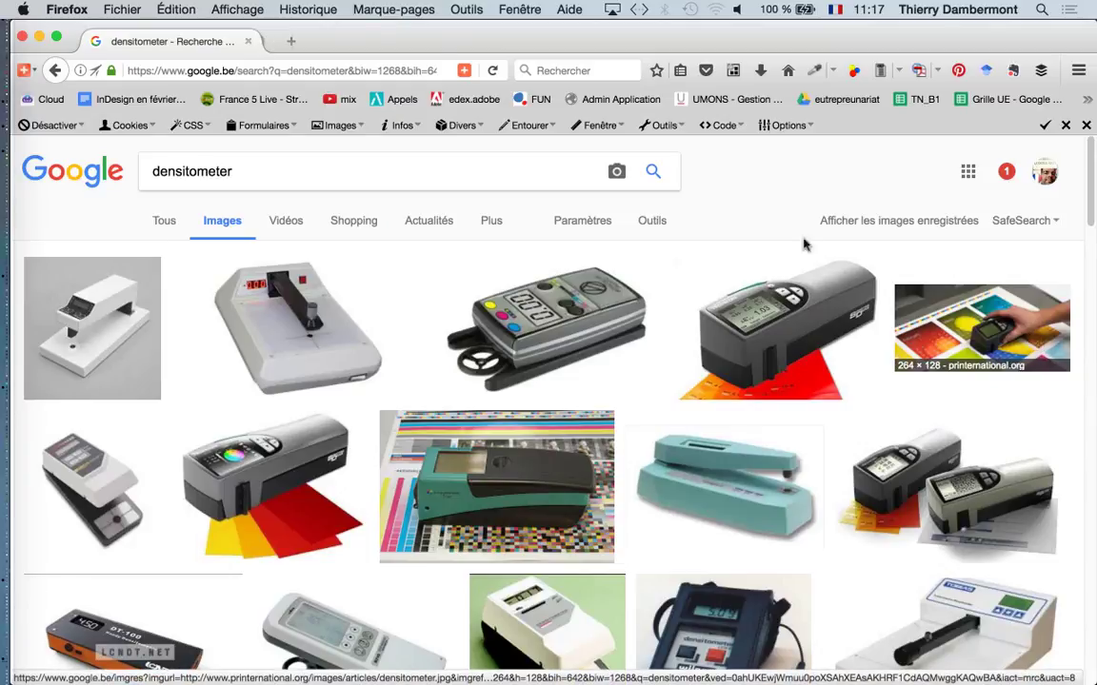
Open two densitometer image results in tabs and preview the green densitometer photo.
{"action": "middle_click", "coordinate": [929, 309]}
{"action": "scroll", "coordinate": [571, 429], "scroll_direction": "down", "scroll_amount": 1}
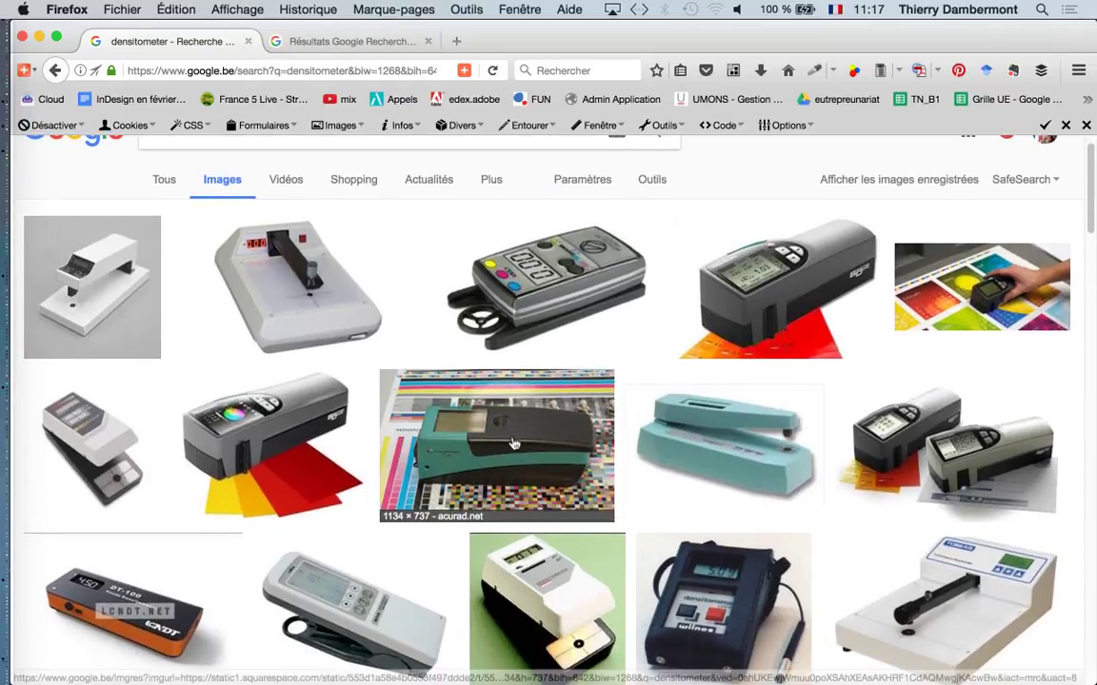
{"action": "middle_click", "coordinate": [456, 379]}
{"action": "left_click", "coordinate": [540, 36]}
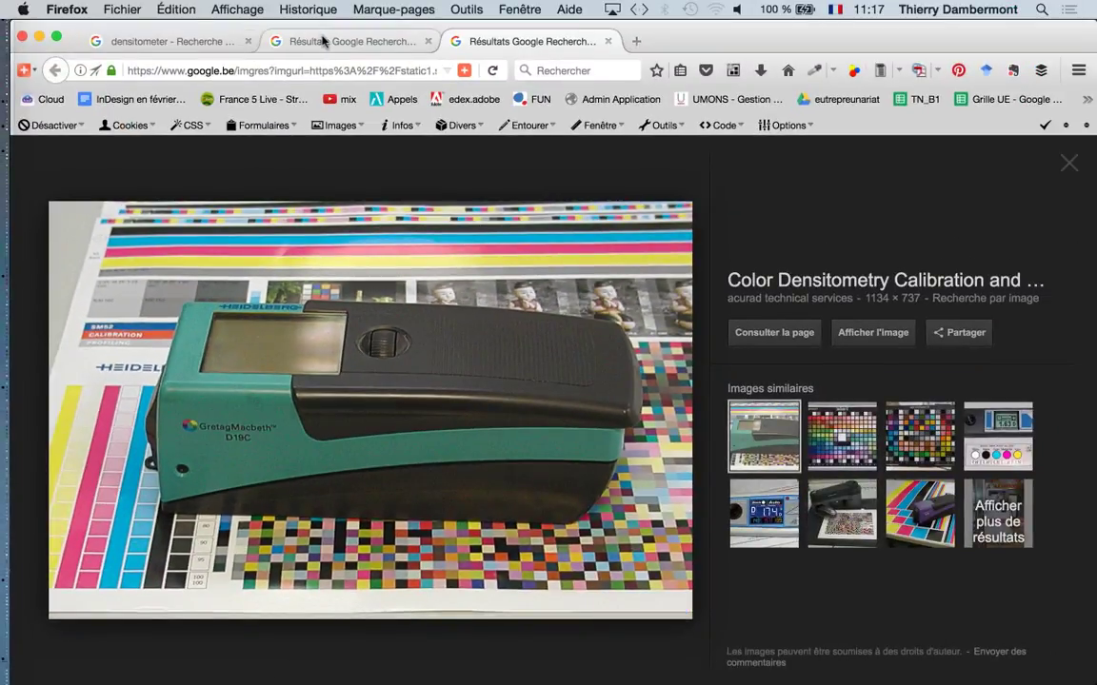
{"action": "left_click", "coordinate": [321, 41]}
{"action": "left_click", "coordinate": [167, 43]}
Scroll further down the results and open the full-size 123RF densitometer-on-offset-sheet photo.
{"action": "scroll", "coordinate": [588, 348], "scroll_direction": "down", "scroll_amount": 2}
{"action": "scroll", "coordinate": [588, 347], "scroll_direction": "down", "scroll_amount": 3}
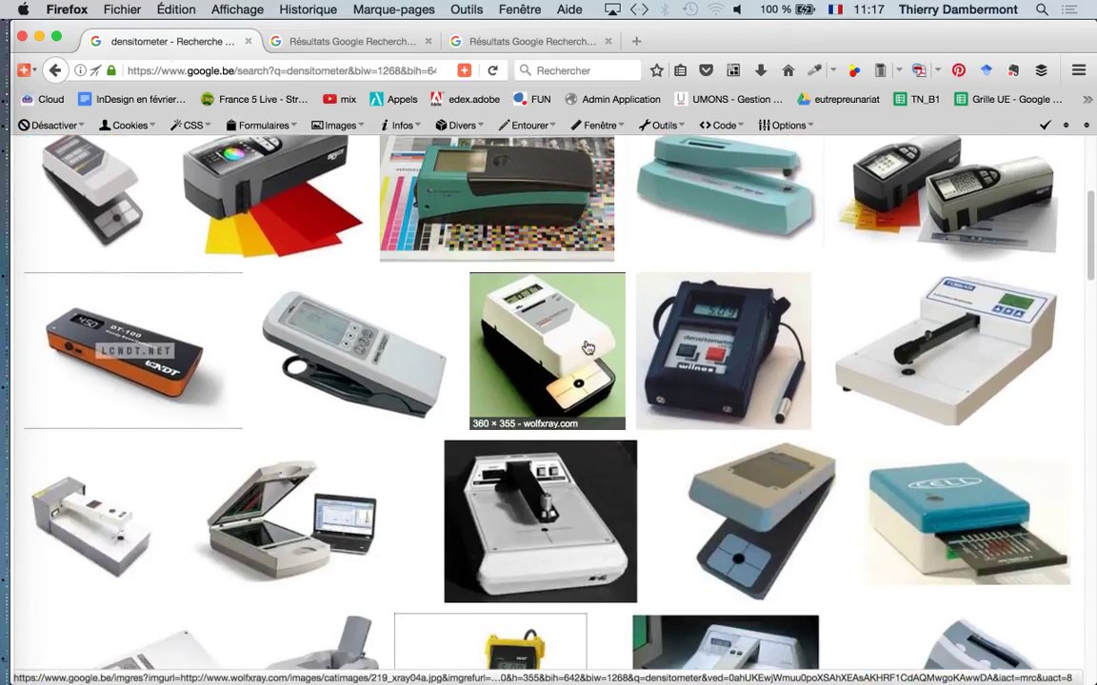
{"action": "scroll", "coordinate": [588, 347], "scroll_direction": "down", "scroll_amount": 2}
{"action": "scroll", "coordinate": [587, 347], "scroll_direction": "down", "scroll_amount": 2}
{"action": "scroll", "coordinate": [588, 350], "scroll_direction": "down", "scroll_amount": 3}
{"action": "scroll", "coordinate": [588, 354], "scroll_direction": "down", "scroll_amount": 3}
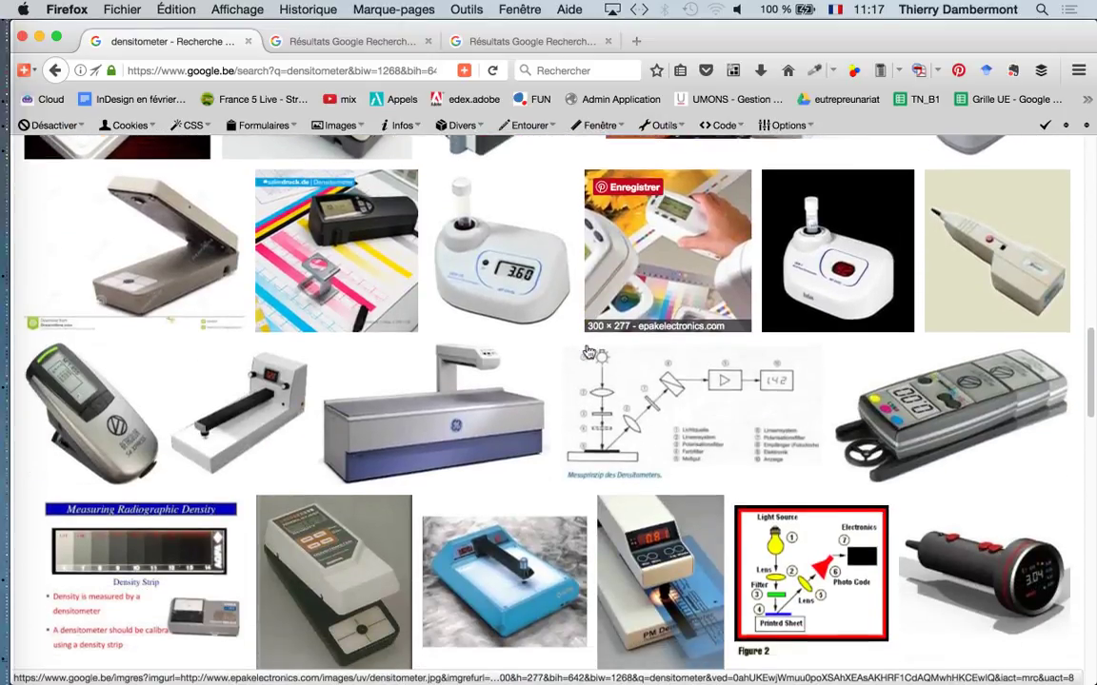
{"action": "scroll", "coordinate": [588, 353], "scroll_direction": "down", "scroll_amount": 1}
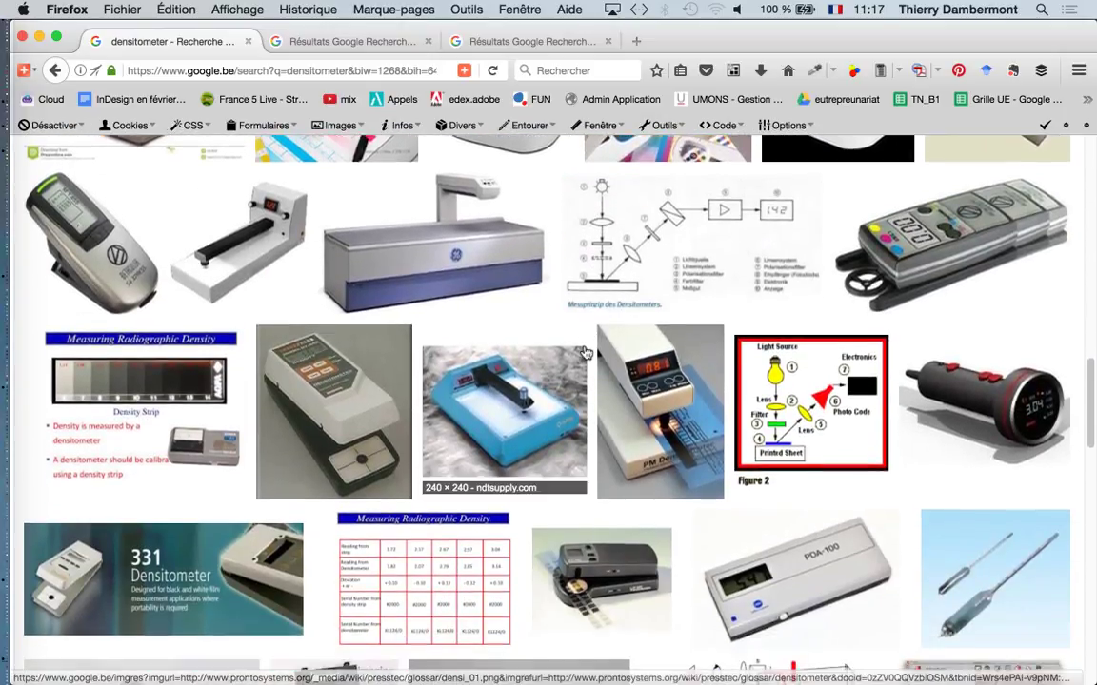
{"action": "scroll", "coordinate": [584, 353], "scroll_direction": "down", "scroll_amount": 2}
{"action": "scroll", "coordinate": [584, 353], "scroll_direction": "down", "scroll_amount": 2}
{"action": "scroll", "coordinate": [584, 353], "scroll_direction": "down", "scroll_amount": 2}
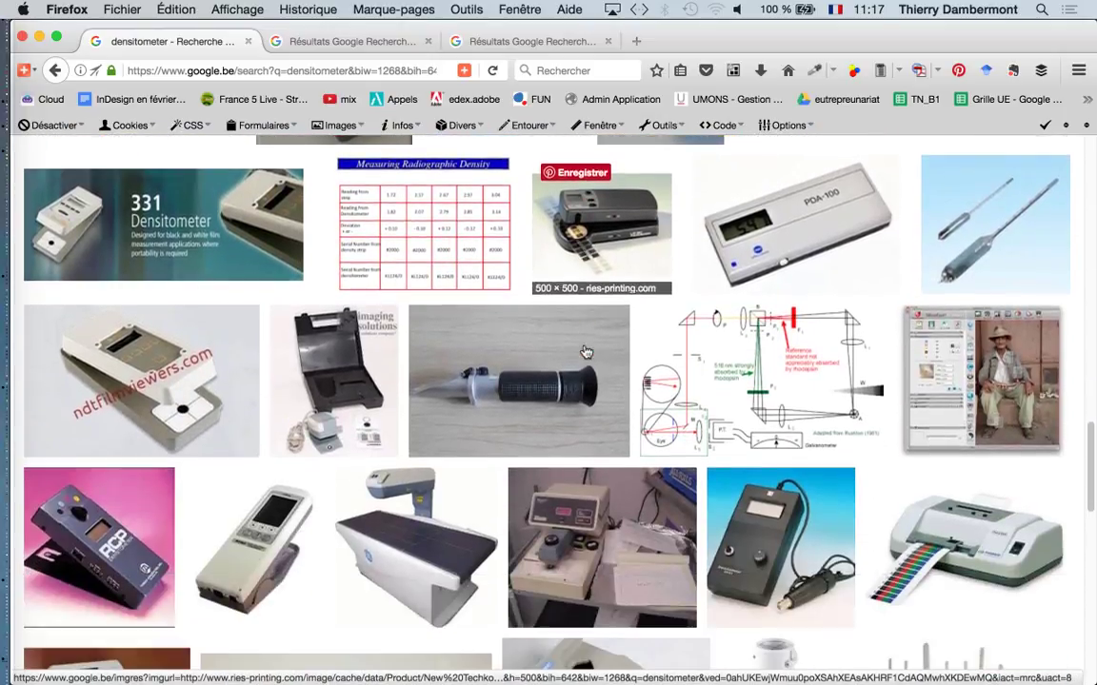
{"action": "scroll", "coordinate": [585, 353], "scroll_direction": "down", "scroll_amount": 2}
{"action": "scroll", "coordinate": [585, 353], "scroll_direction": "down", "scroll_amount": 1}
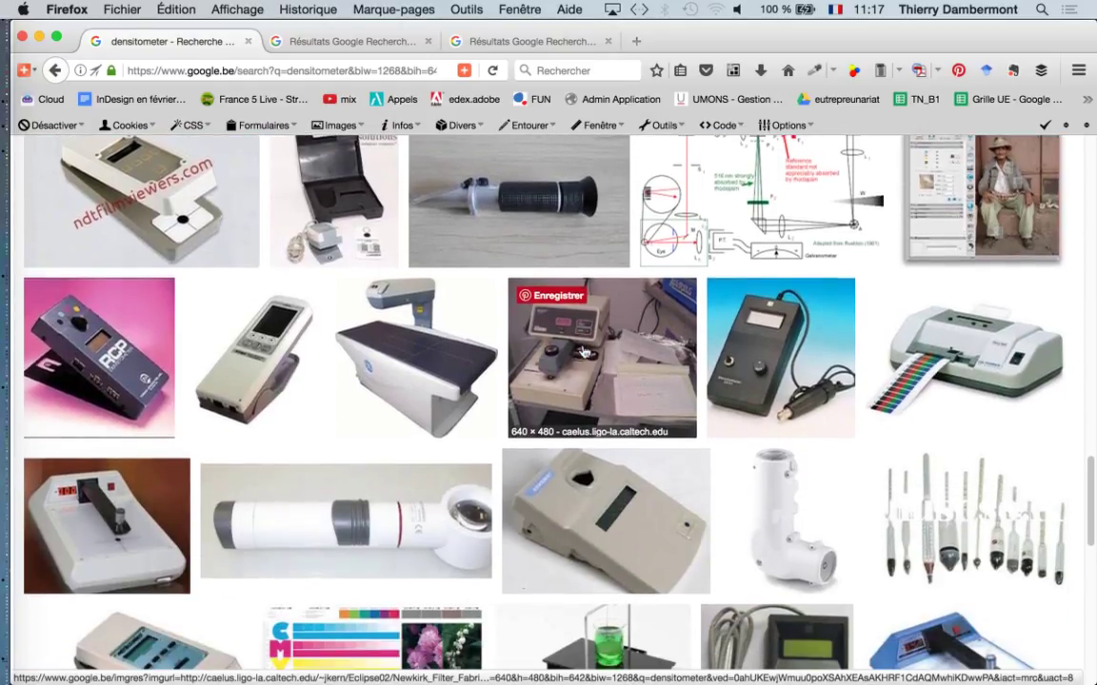
{"action": "scroll", "coordinate": [584, 353], "scroll_direction": "down", "scroll_amount": 3}
{"action": "scroll", "coordinate": [584, 353], "scroll_direction": "down", "scroll_amount": 3}
{"action": "scroll", "coordinate": [582, 354], "scroll_direction": "down", "scroll_amount": 3}
{"action": "scroll", "coordinate": [583, 354], "scroll_direction": "down", "scroll_amount": 1}
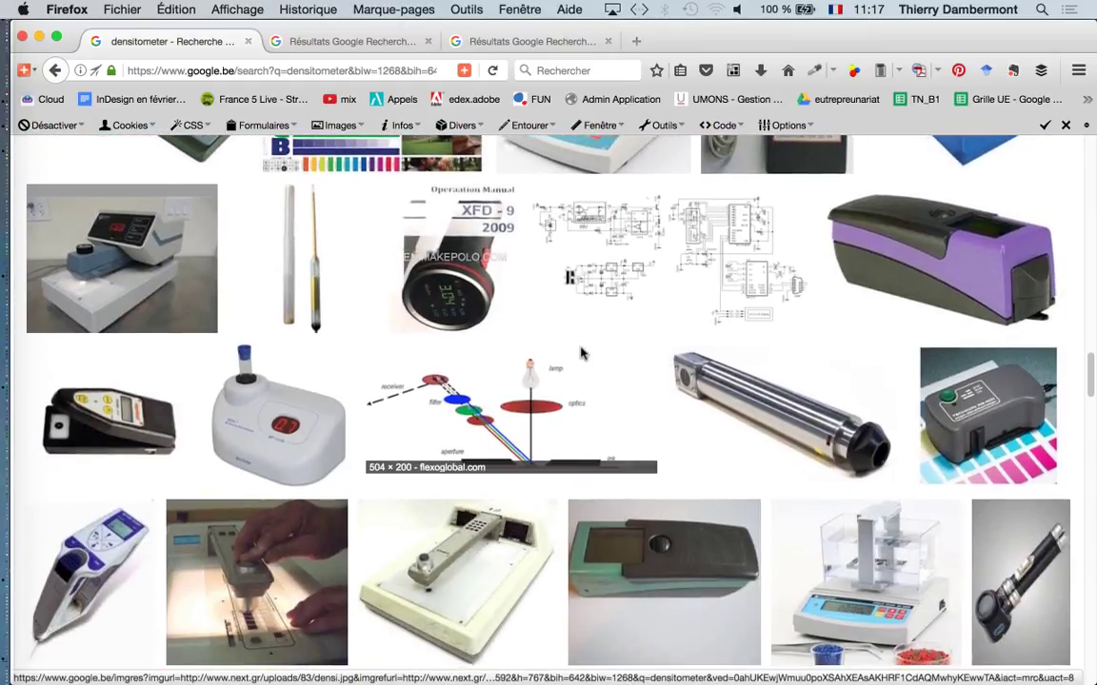
{"action": "scroll", "coordinate": [582, 354], "scroll_direction": "down", "scroll_amount": 2}
{"action": "scroll", "coordinate": [580, 352], "scroll_direction": "down", "scroll_amount": 5}
{"action": "scroll", "coordinate": [580, 352], "scroll_direction": "down", "scroll_amount": 2}
{"action": "scroll", "coordinate": [579, 352], "scroll_direction": "down", "scroll_amount": 2}
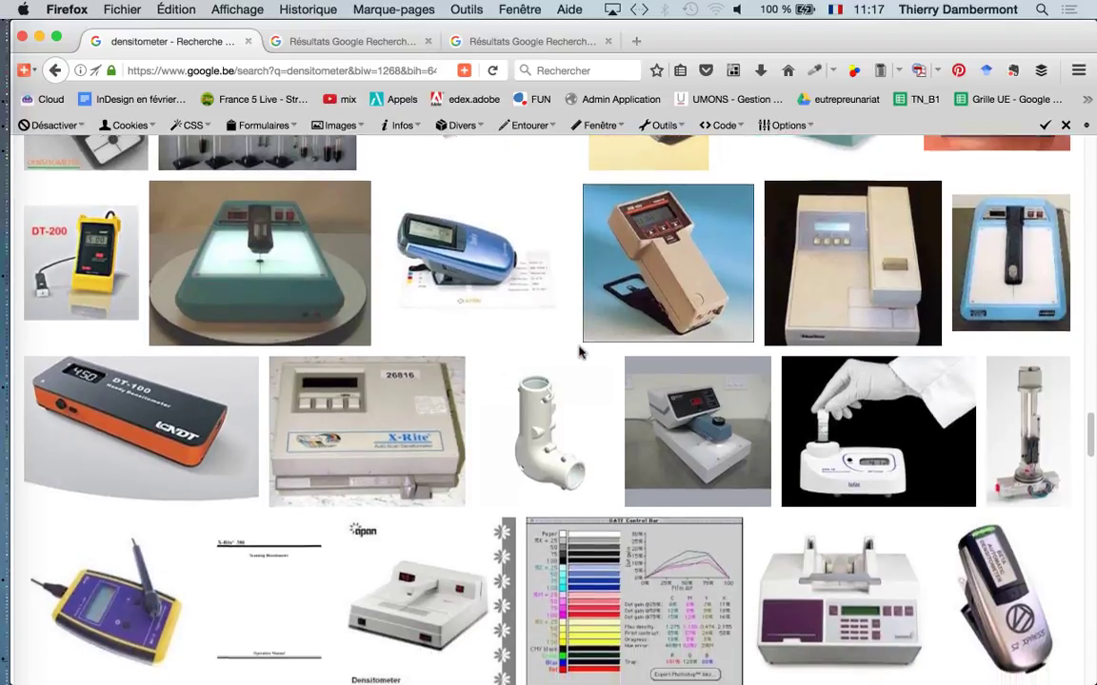
{"action": "scroll", "coordinate": [581, 353], "scroll_direction": "down", "scroll_amount": 2}
{"action": "scroll", "coordinate": [581, 354], "scroll_direction": "down", "scroll_amount": 5}
{"action": "scroll", "coordinate": [582, 354], "scroll_direction": "down", "scroll_amount": 4}
{"action": "scroll", "coordinate": [583, 354], "scroll_direction": "down", "scroll_amount": 1}
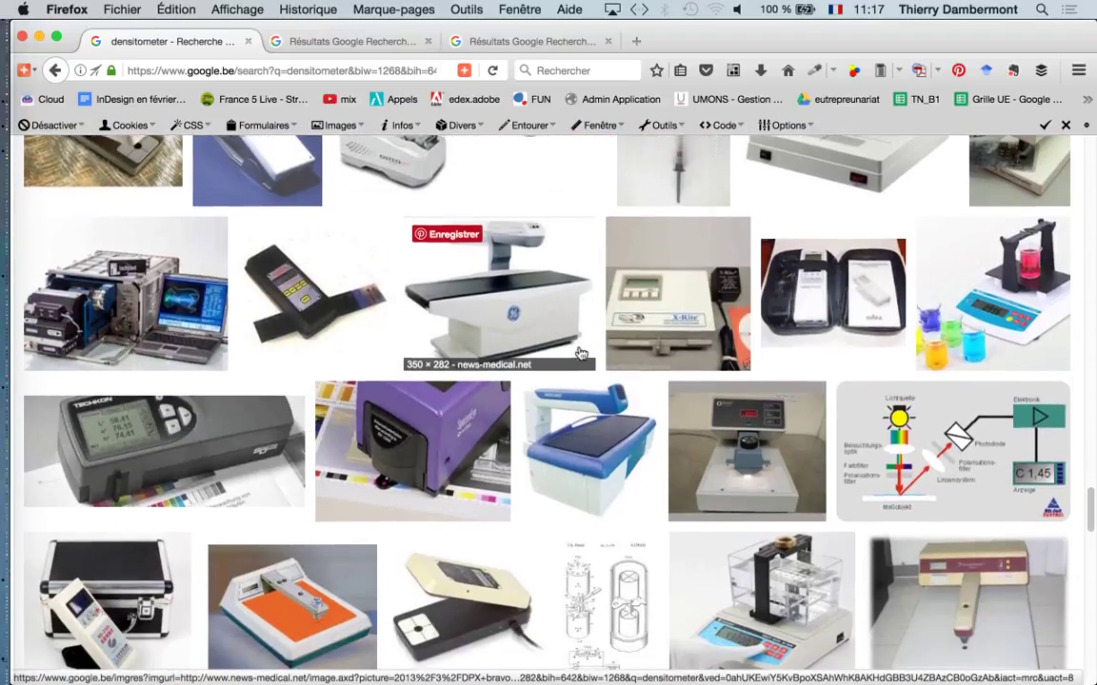
{"action": "scroll", "coordinate": [583, 355], "scroll_direction": "down", "scroll_amount": 4}
{"action": "scroll", "coordinate": [580, 365], "scroll_direction": "down", "scroll_amount": 1}
{"action": "scroll", "coordinate": [579, 367], "scroll_direction": "down", "scroll_amount": 2}
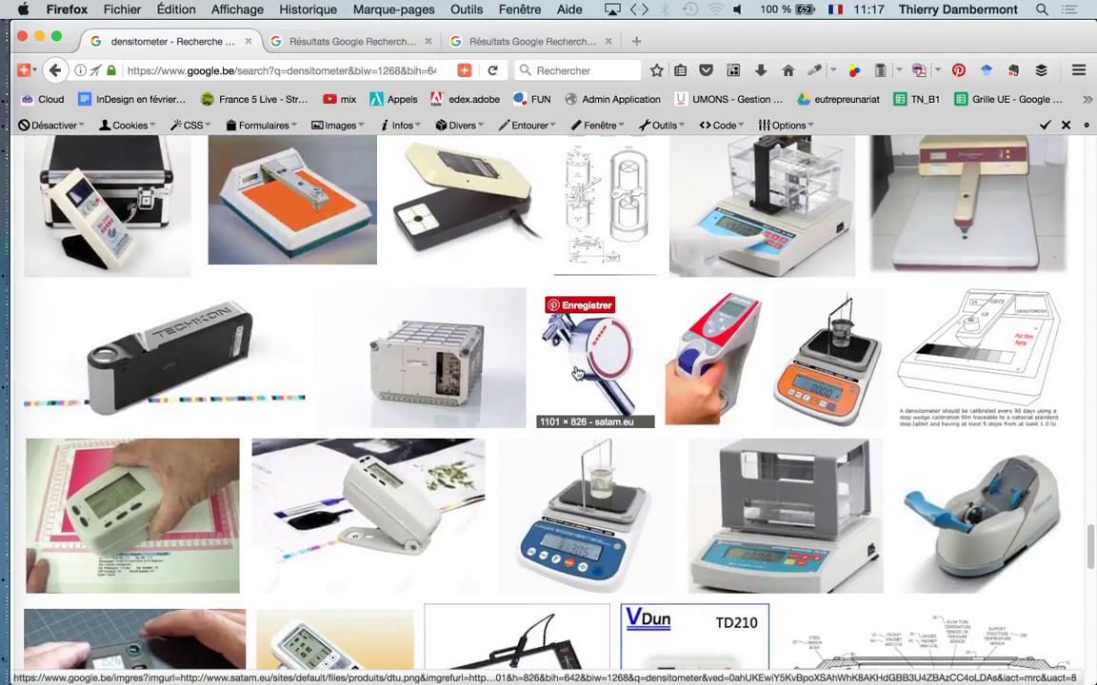
{"action": "scroll", "coordinate": [575, 374], "scroll_direction": "down", "scroll_amount": 5}
{"action": "scroll", "coordinate": [571, 379], "scroll_direction": "down", "scroll_amount": 2}
{"action": "scroll", "coordinate": [572, 379], "scroll_direction": "up", "scroll_amount": 6}
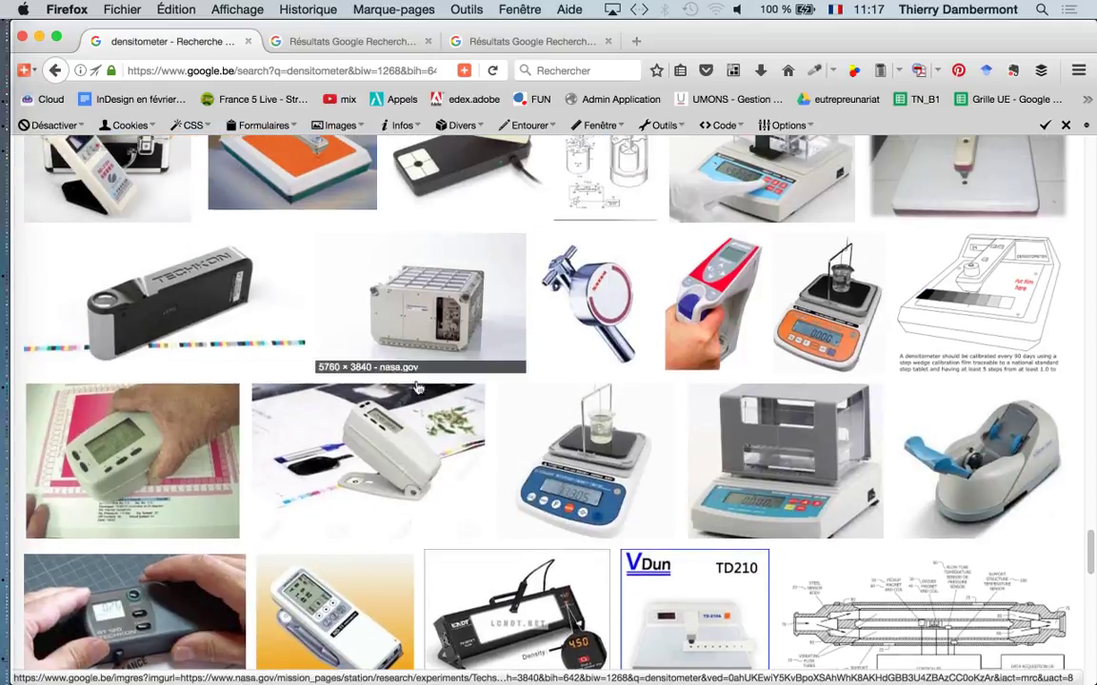
{"action": "middle_click", "coordinate": [342, 447]}
{"action": "left_click", "coordinate": [352, 41]}
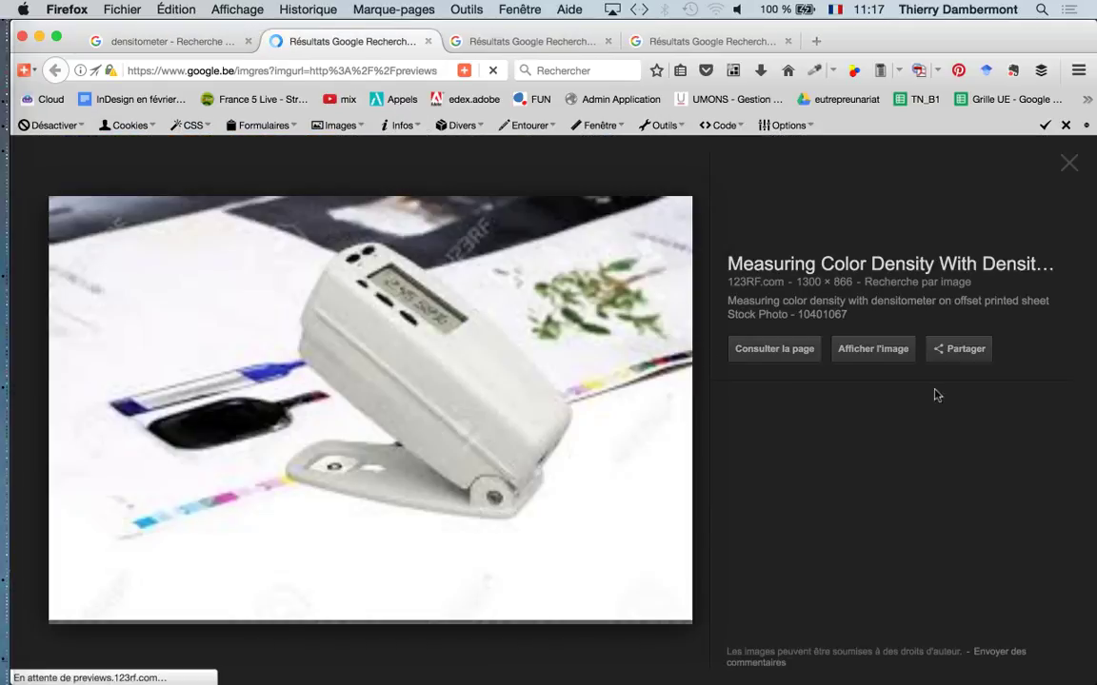
{"action": "left_click", "coordinate": [890, 352]}
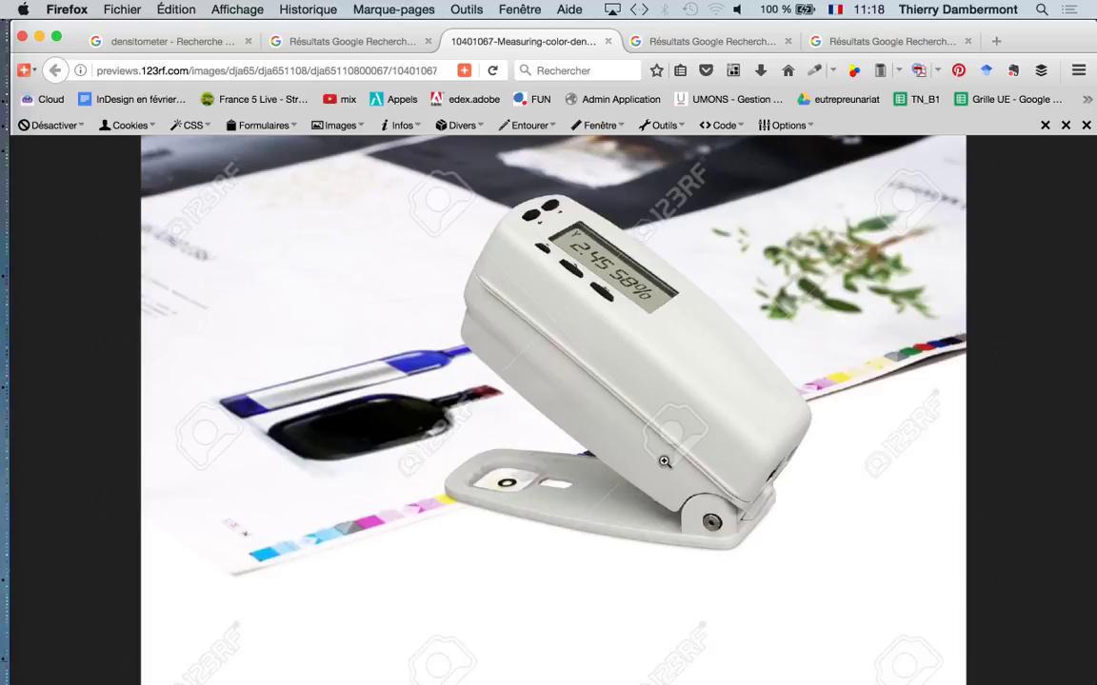
Return to images-ancrees-24.pdf, fit the spread to the window width, and show page 7's registration marks.
{"action": "key", "text": "super+Tab"}
{"action": "key", "text": "super+Tab"}
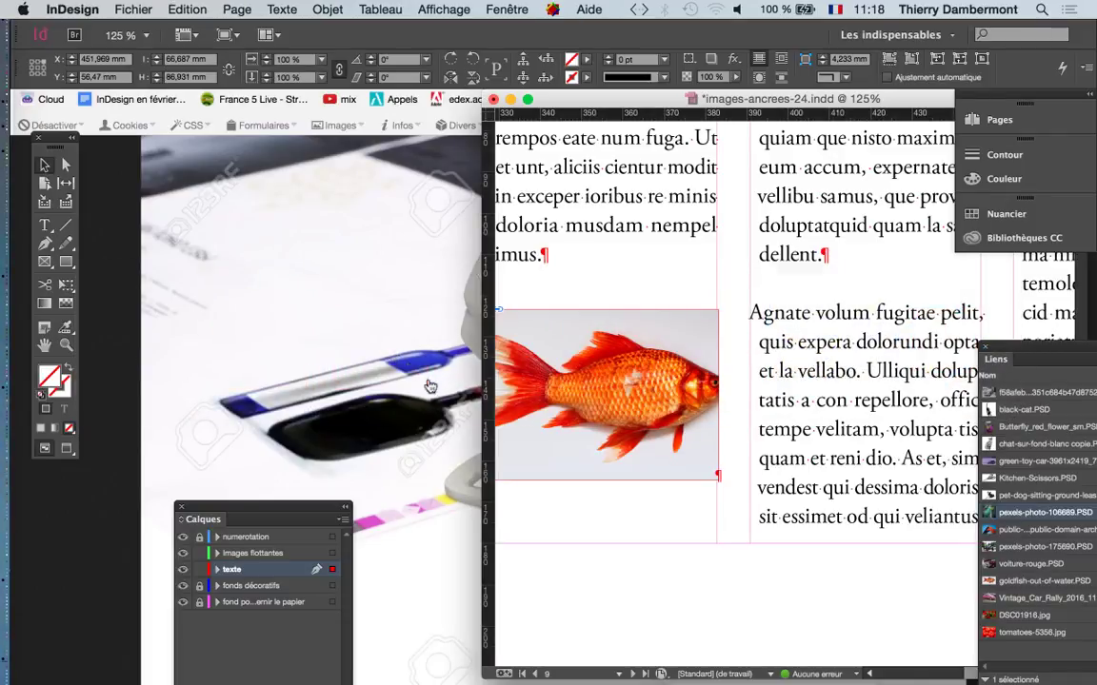
{"action": "key", "text": "super+Tab"}
{"action": "key", "text": "super+Tab"}
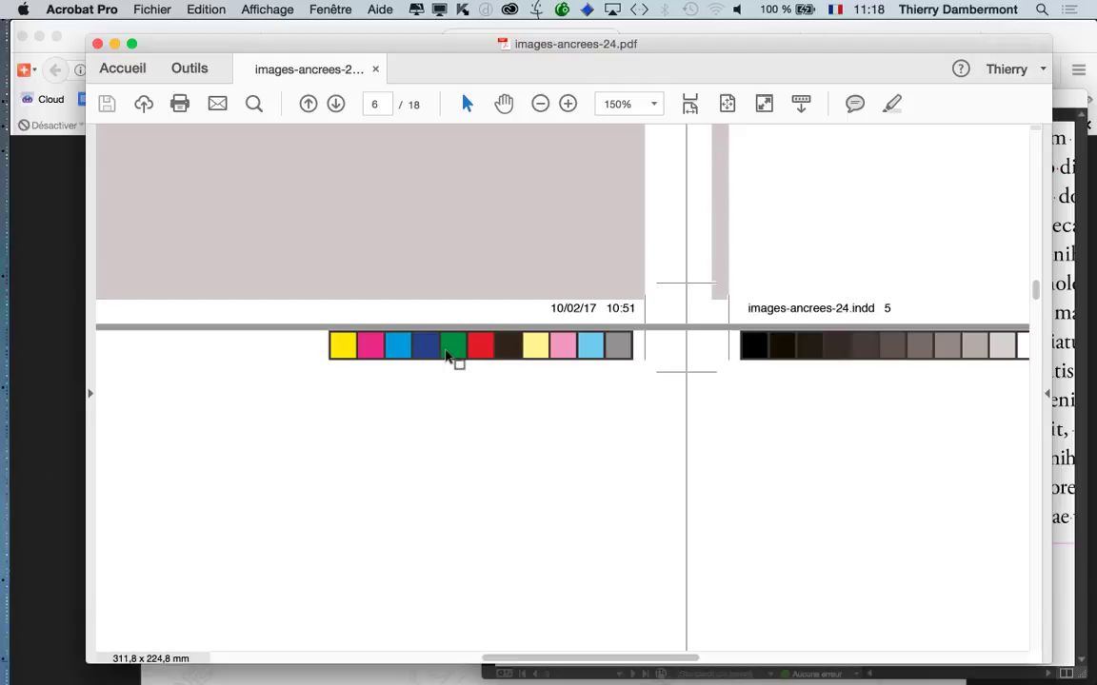
{"action": "key", "text": "super+minus"}
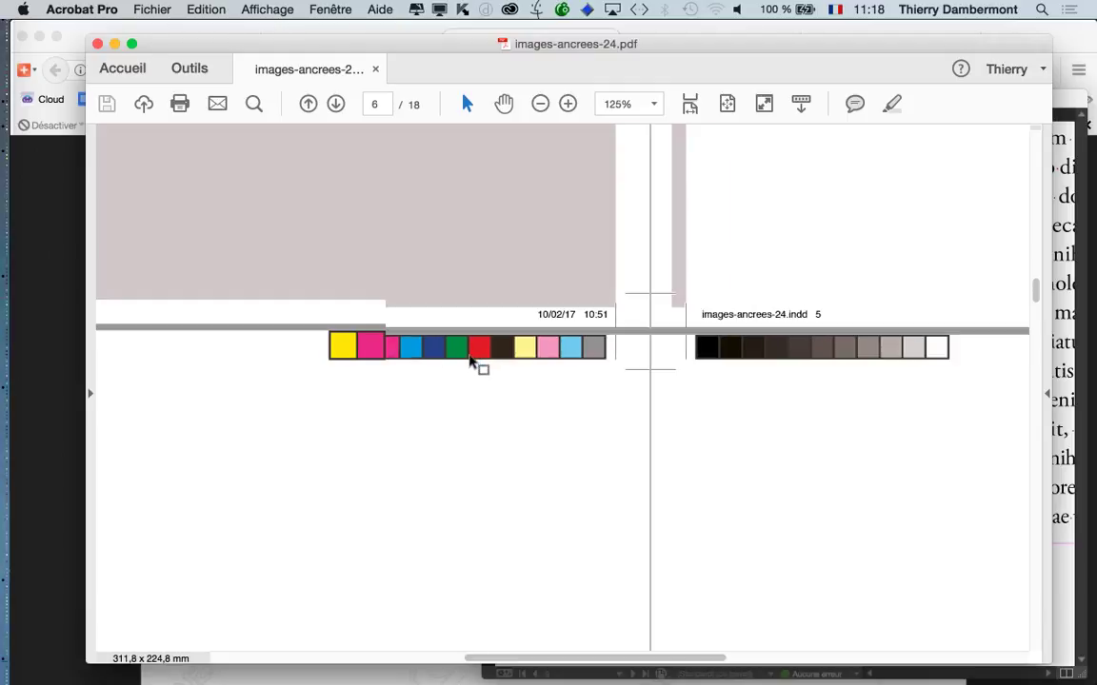
{"action": "key", "text": "super+minus"}
{"action": "key", "text": "super+minus"}
{"action": "key", "text": "super+minus"}
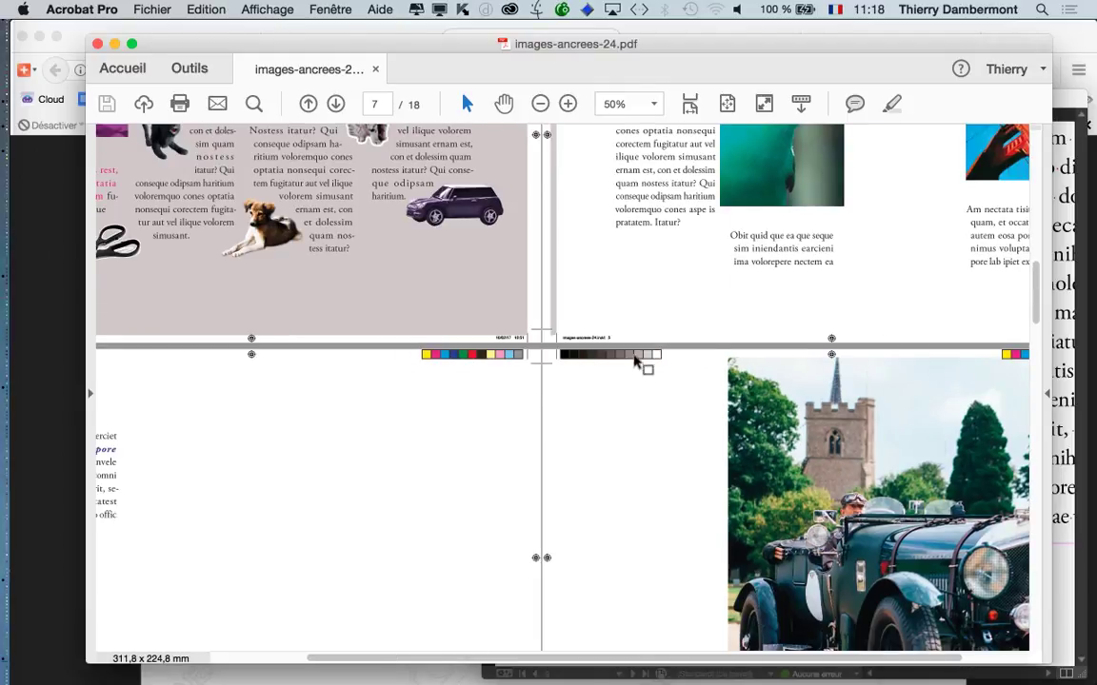
{"action": "key", "text": "super+minus"}
{"action": "key", "text": "super+2"}
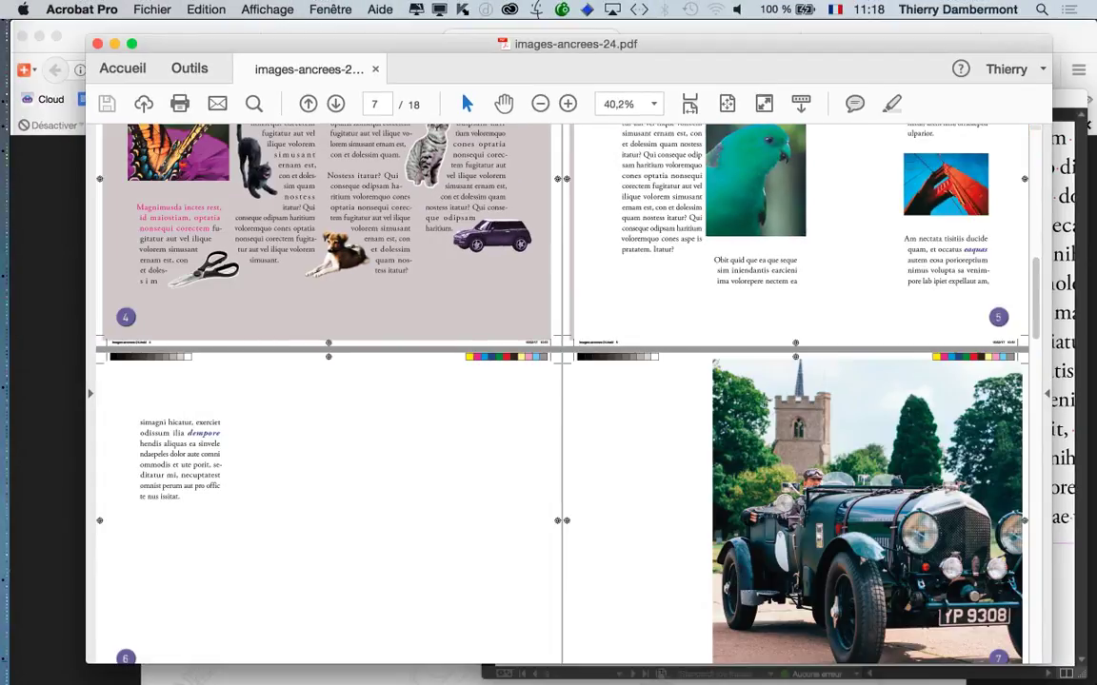
{"action": "scroll", "coordinate": [798, 362], "scroll_direction": "up", "scroll_amount": 2}
{"action": "scroll", "coordinate": [798, 362], "scroll_direction": "up", "scroll_amount": 3}
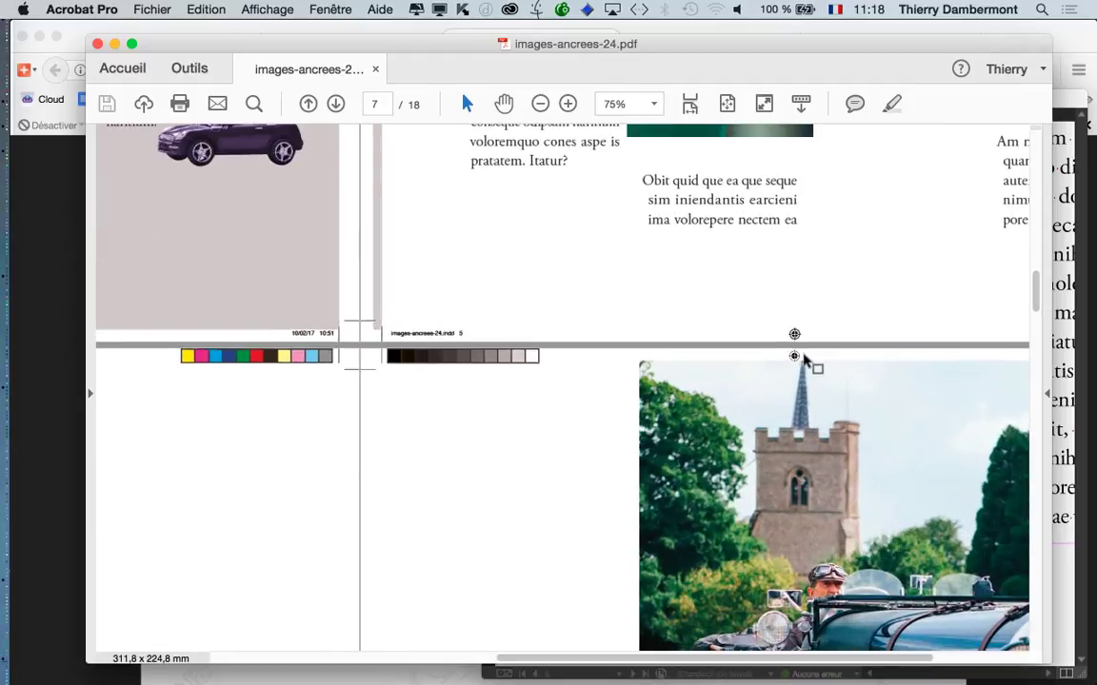
{"action": "scroll", "coordinate": [798, 362], "scroll_direction": "up", "scroll_amount": 3}
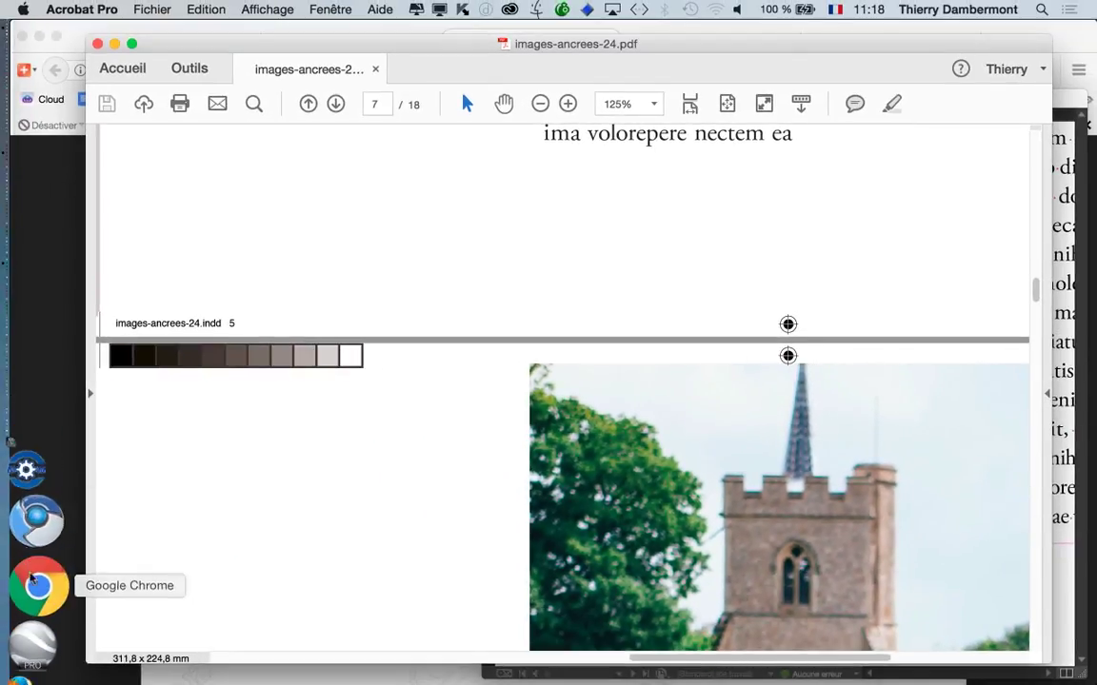
Open a new Firefox window and show Google Images results for 'offset print'.
{"action": "left_click", "coordinate": [30, 592]}
{"action": "left_click", "coordinate": [110, 8]}
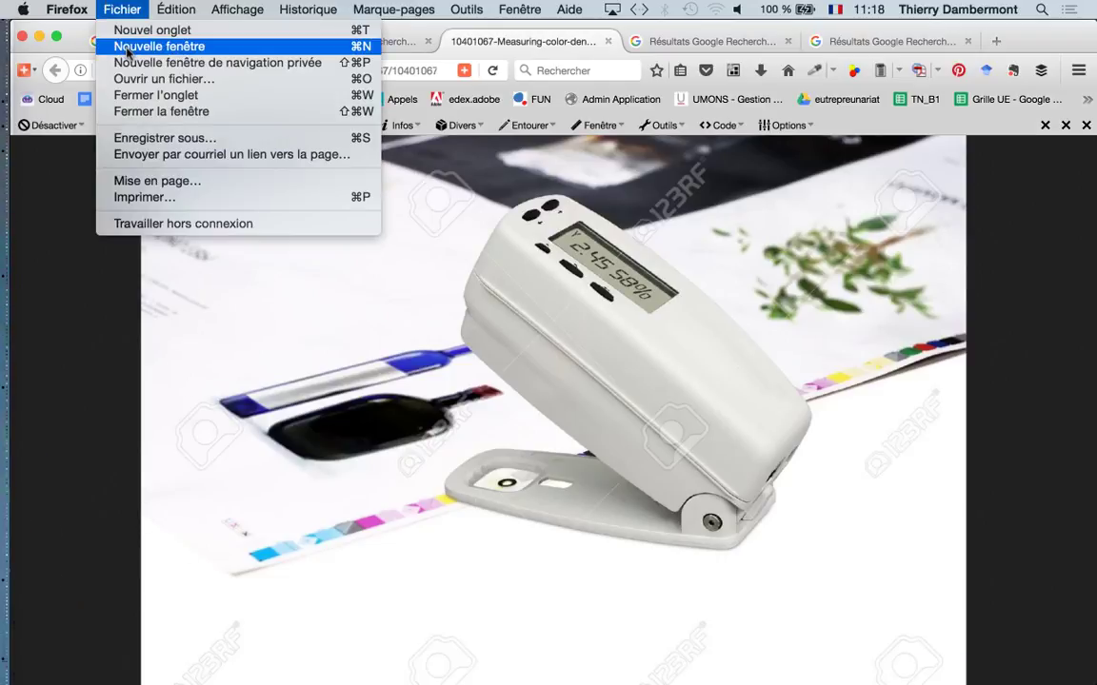
{"action": "left_click", "coordinate": [133, 46]}
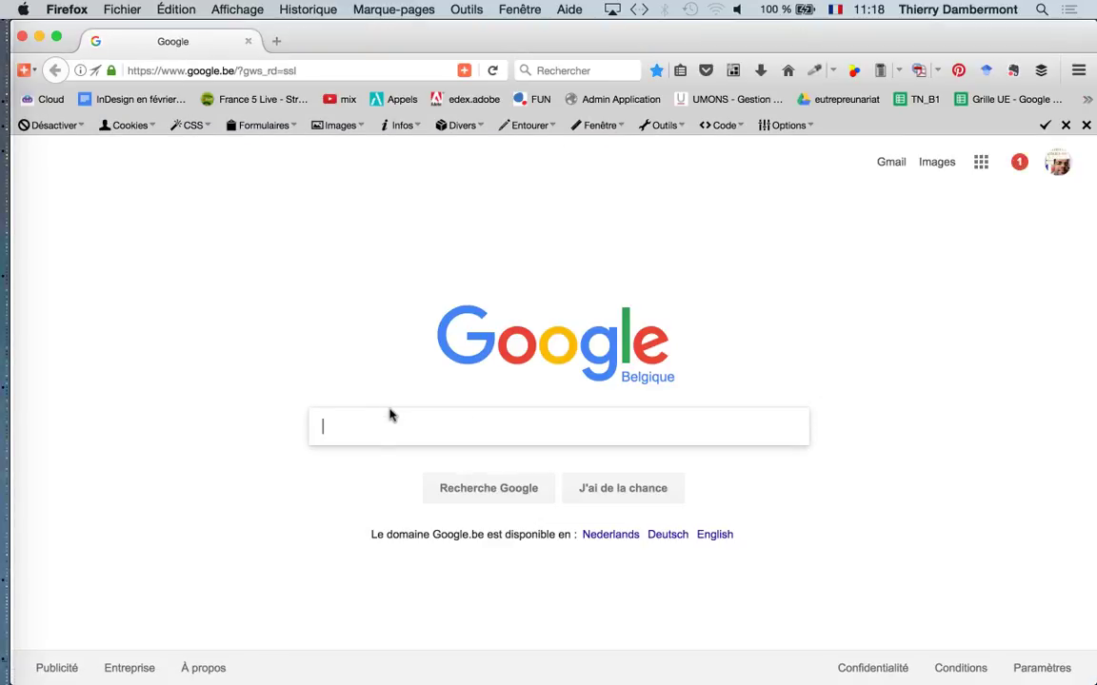
{"action": "type", "text": "offset pr"}
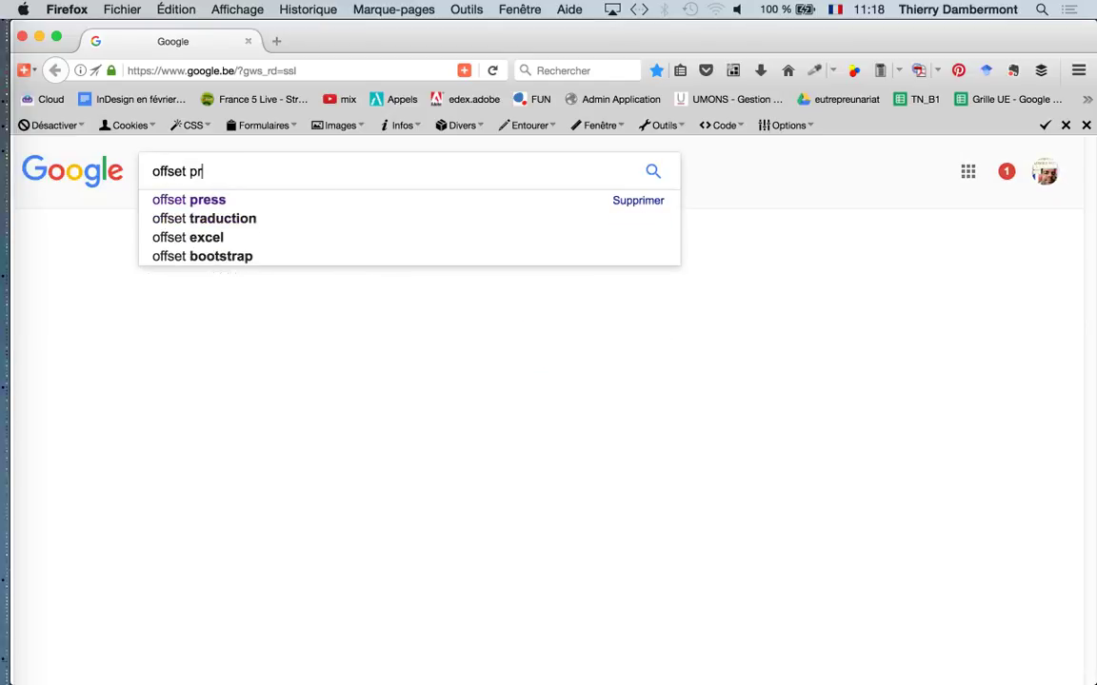
{"action": "type", "text": "int"}
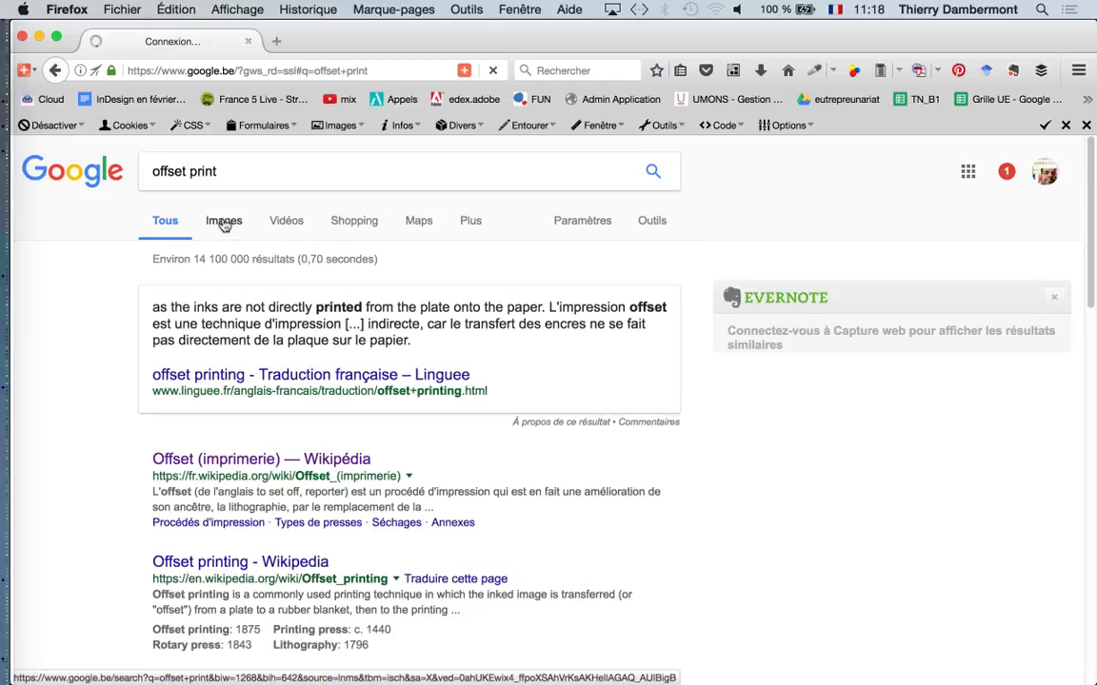
{"action": "left_click", "coordinate": [226, 221]}
Scroll the offset print results and open the offset press illustration in a new tab.
{"action": "scroll", "coordinate": [361, 338], "scroll_direction": "down", "scroll_amount": 3}
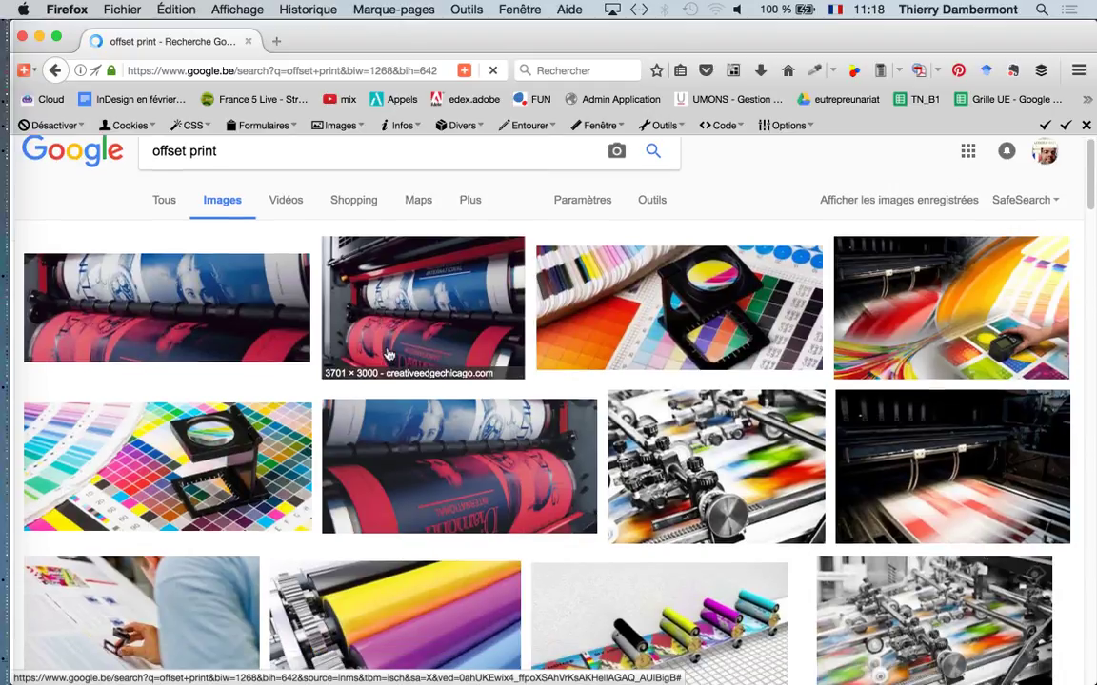
{"action": "scroll", "coordinate": [387, 356], "scroll_direction": "down", "scroll_amount": 2}
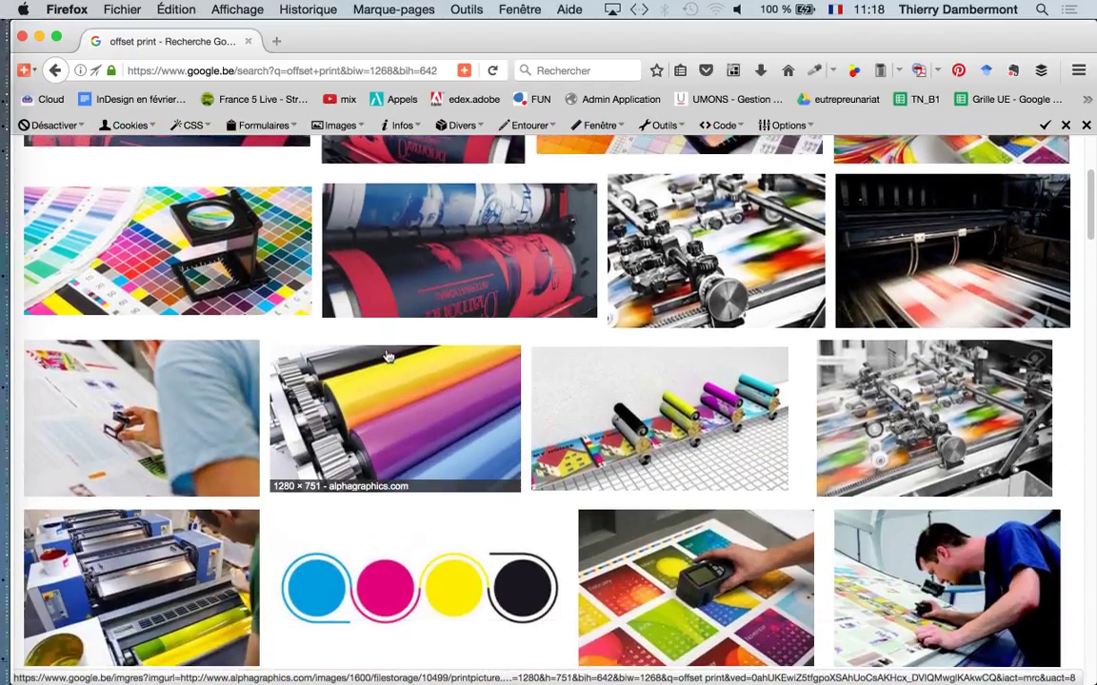
{"action": "scroll", "coordinate": [388, 356], "scroll_direction": "down", "scroll_amount": 3}
{"action": "scroll", "coordinate": [387, 356], "scroll_direction": "down", "scroll_amount": 3}
{"action": "scroll", "coordinate": [387, 356], "scroll_direction": "down", "scroll_amount": 3}
{"action": "scroll", "coordinate": [387, 356], "scroll_direction": "down", "scroll_amount": 3}
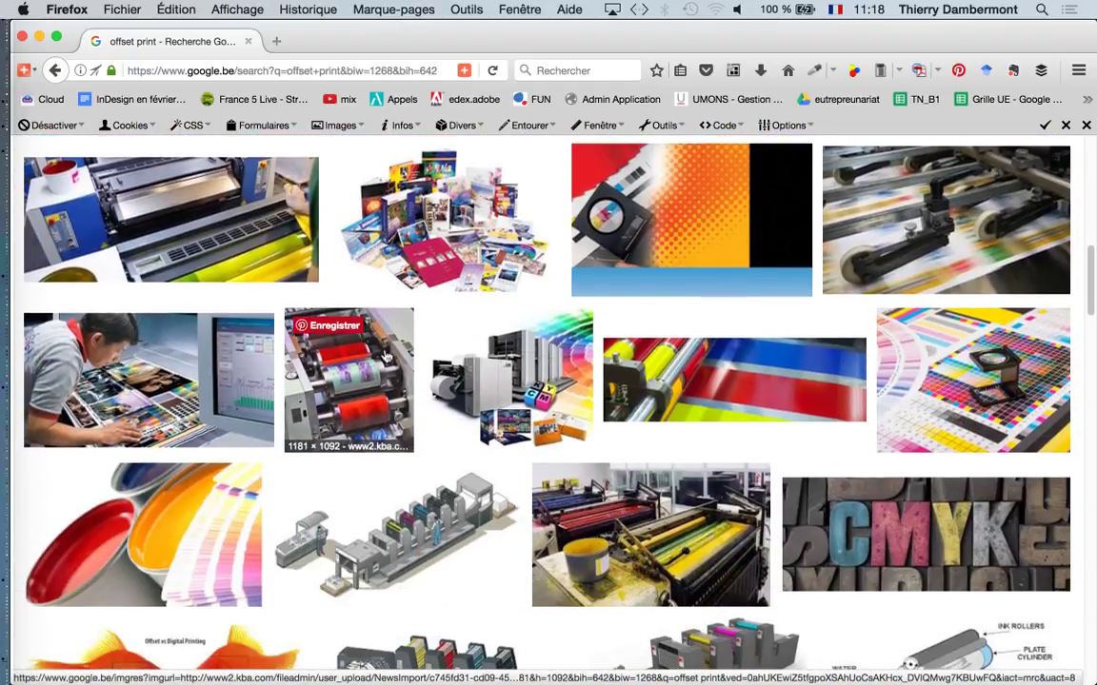
{"action": "scroll", "coordinate": [388, 356], "scroll_direction": "down", "scroll_amount": 2}
{"action": "middle_click", "coordinate": [397, 99]}
{"action": "left_click", "coordinate": [341, 38]}
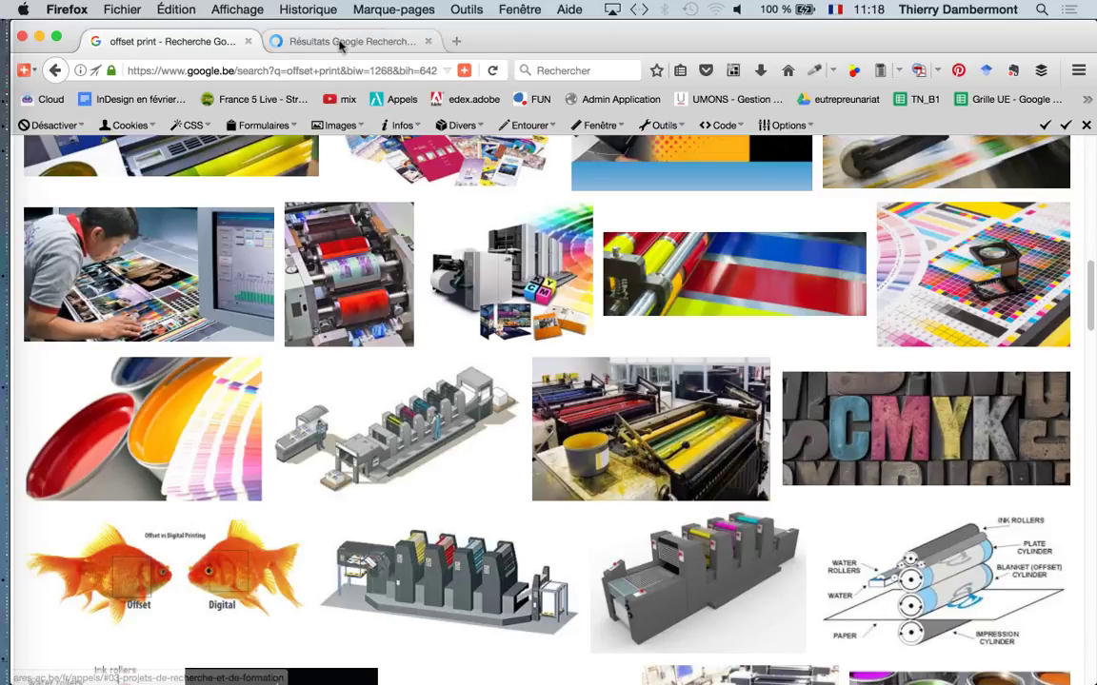
View the offset press illustration full size, enlarged to 300%, then close that tab.
{"action": "left_click", "coordinate": [859, 356]}
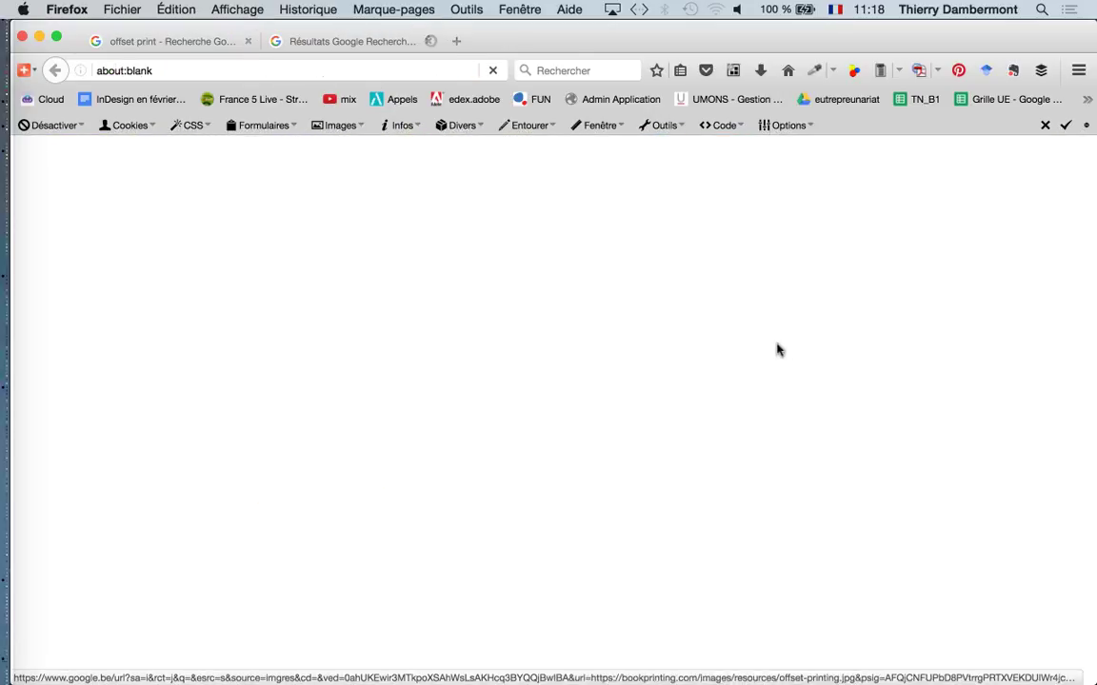
{"action": "key", "text": "super+plus"}
{"action": "key", "text": "super+plus"}
{"action": "key", "text": "super+plus"}
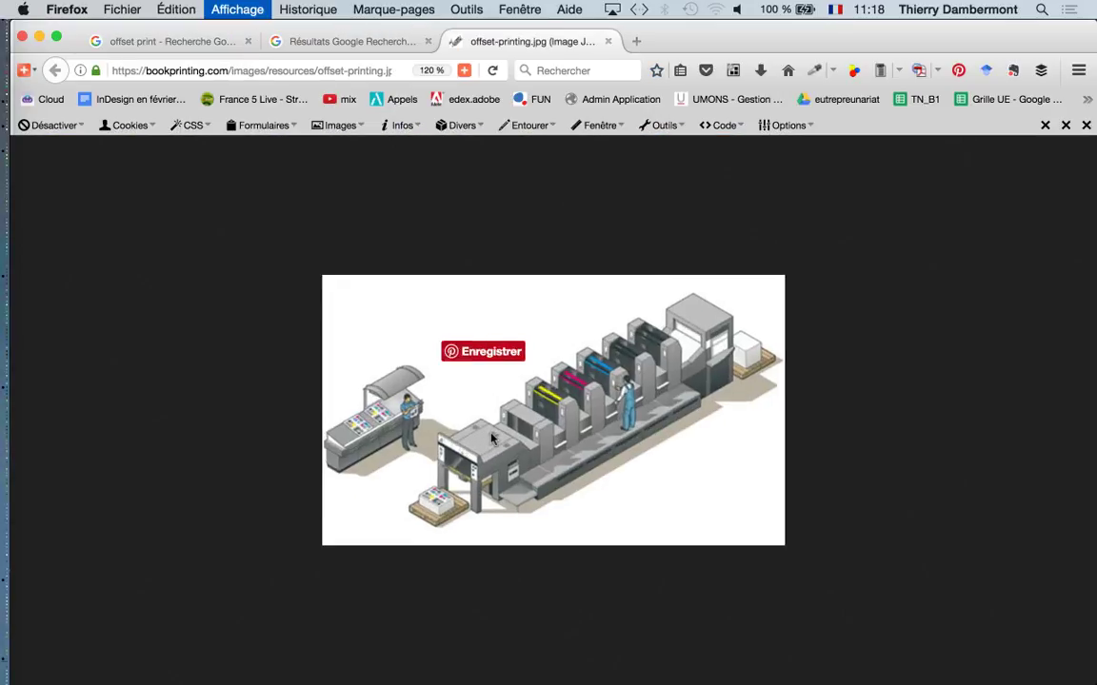
{"action": "key", "text": "super+plus"}
{"action": "key", "text": "super+plus"}
{"action": "key", "text": "super+plus"}
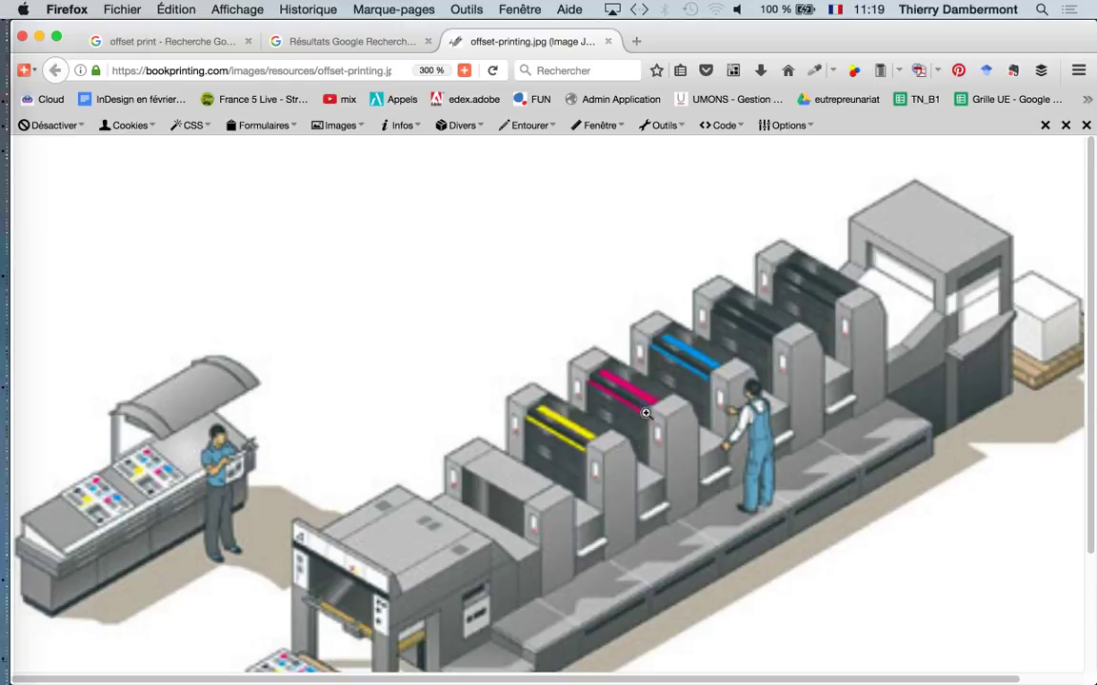
{"action": "key", "text": "super+w"}
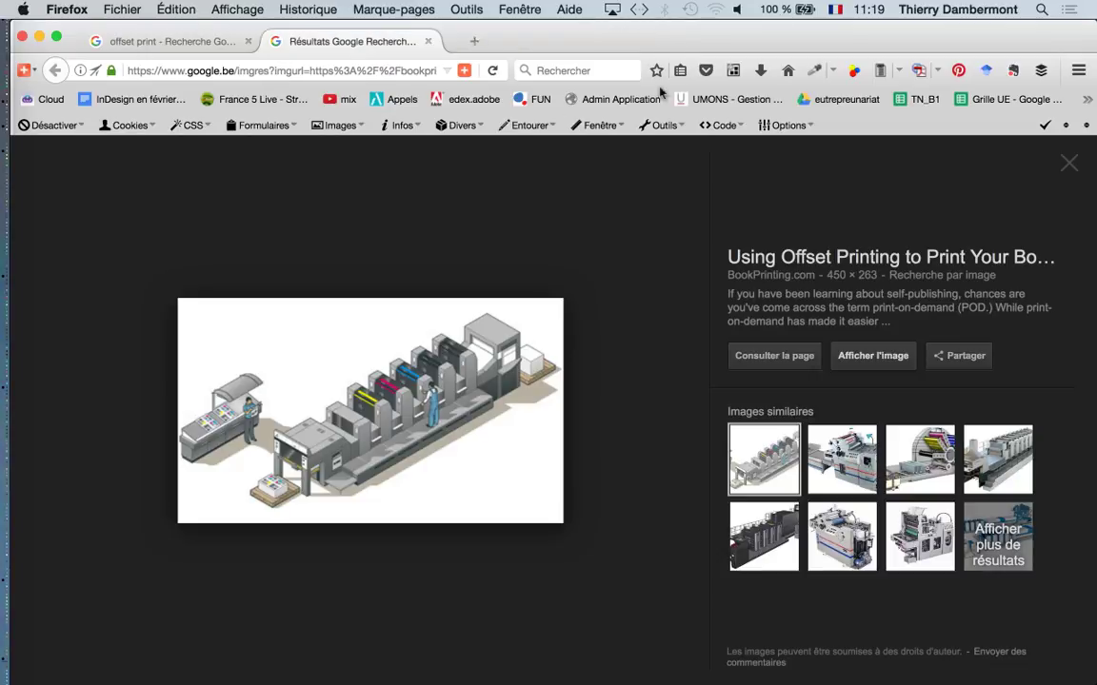
Zoom the Acrobat PDF out to show several spreads, then switch back toward Firefox.
{"action": "key", "text": "super+Tab"}
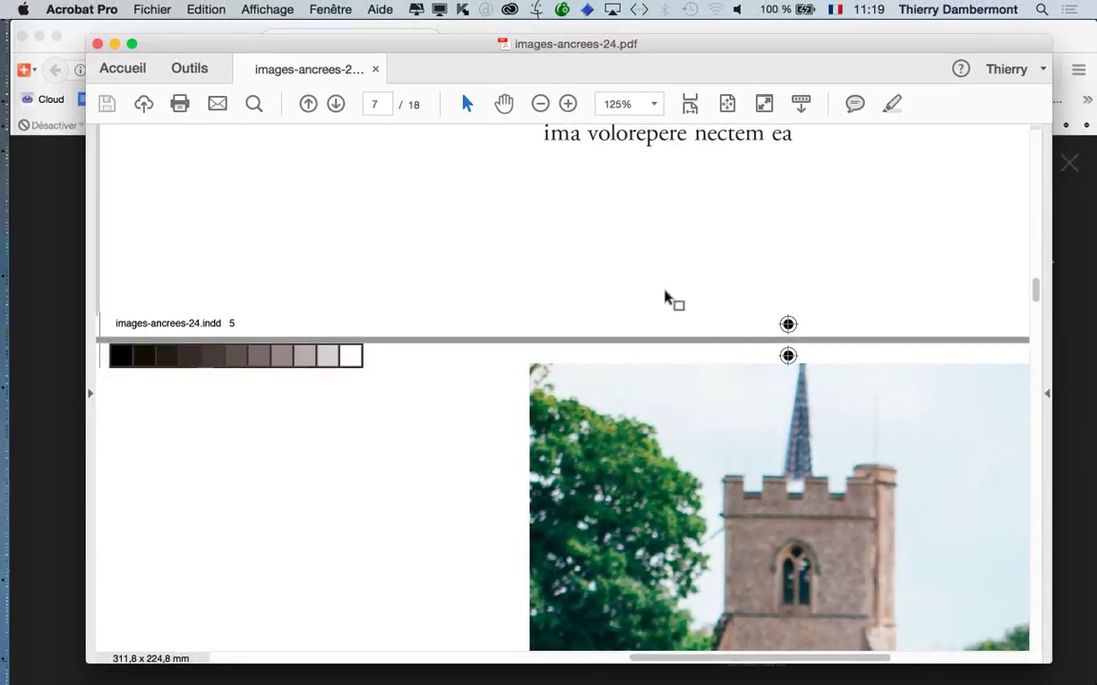
{"action": "left_click", "coordinate": [536, 102]}
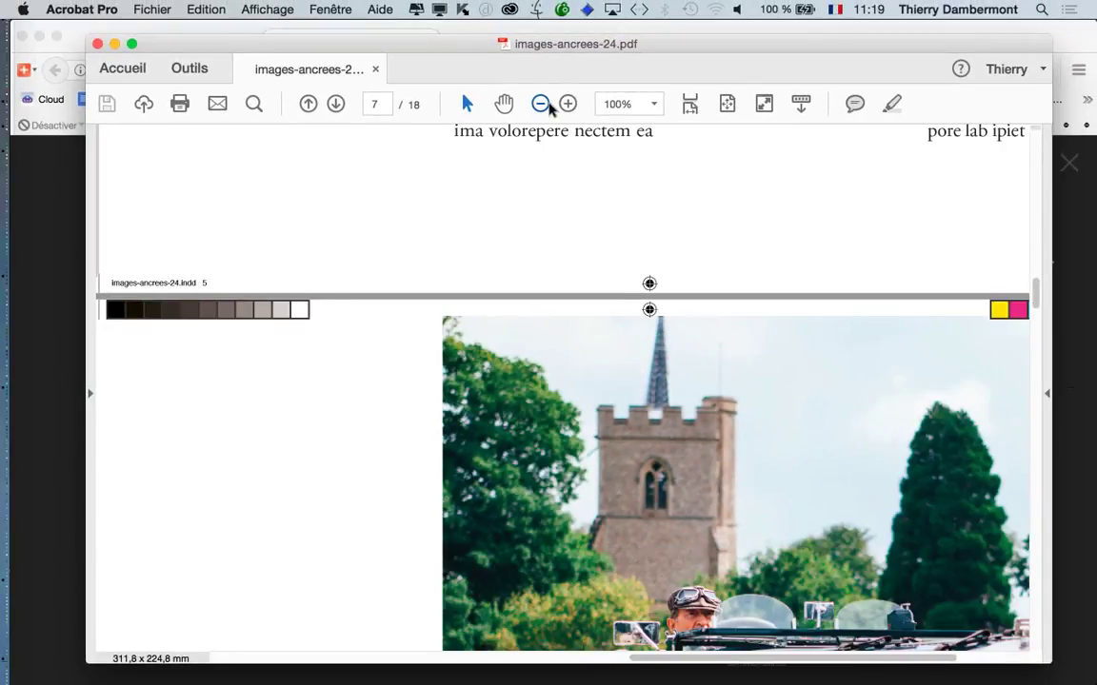
{"action": "left_click", "coordinate": [541, 105]}
{"action": "left_click", "coordinate": [540, 105]}
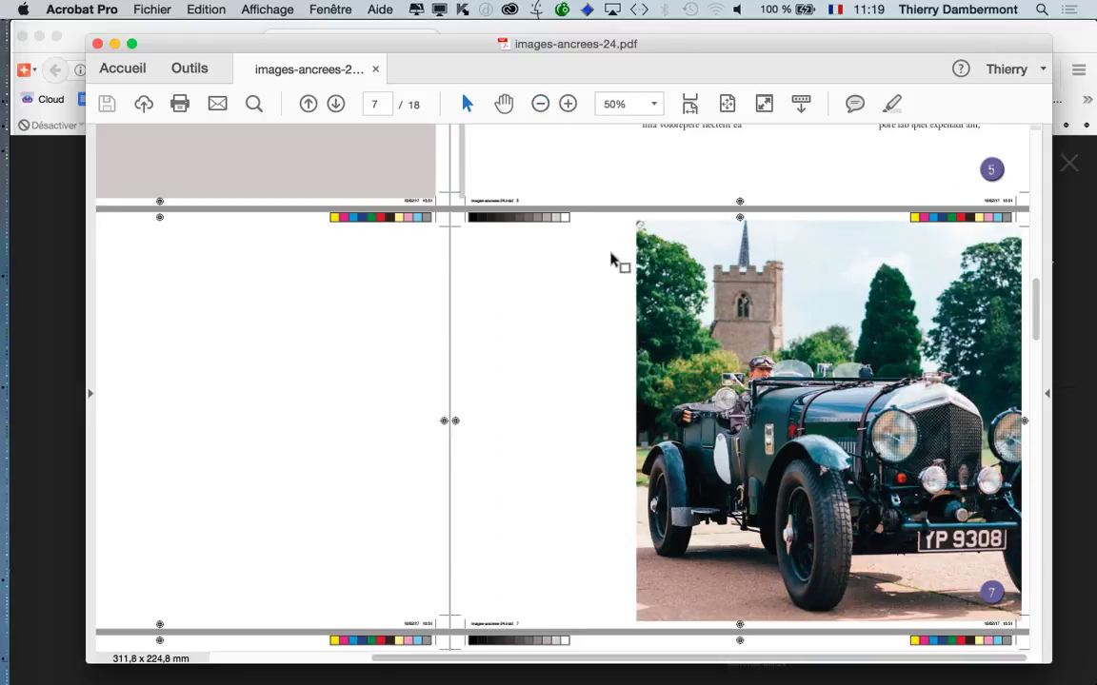
{"action": "scroll", "coordinate": [612, 262], "scroll_direction": "down", "scroll_amount": 2}
{"action": "scroll", "coordinate": [612, 266], "scroll_direction": "down", "scroll_amount": 2}
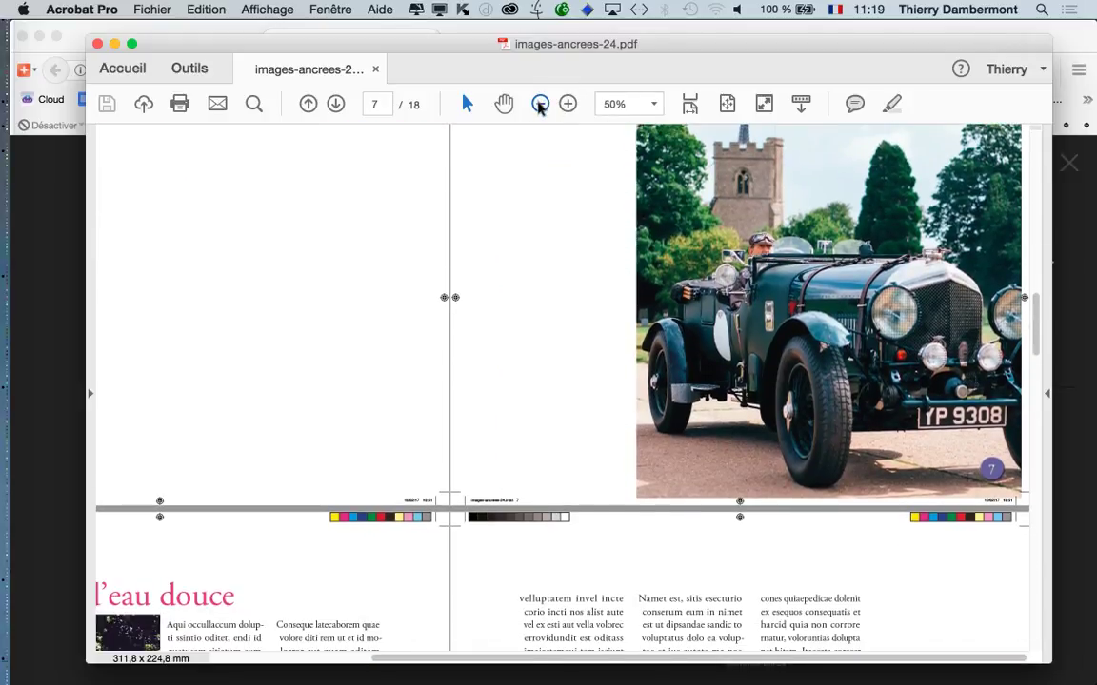
{"action": "left_click", "coordinate": [540, 104]}
{"action": "left_click", "coordinate": [540, 104]}
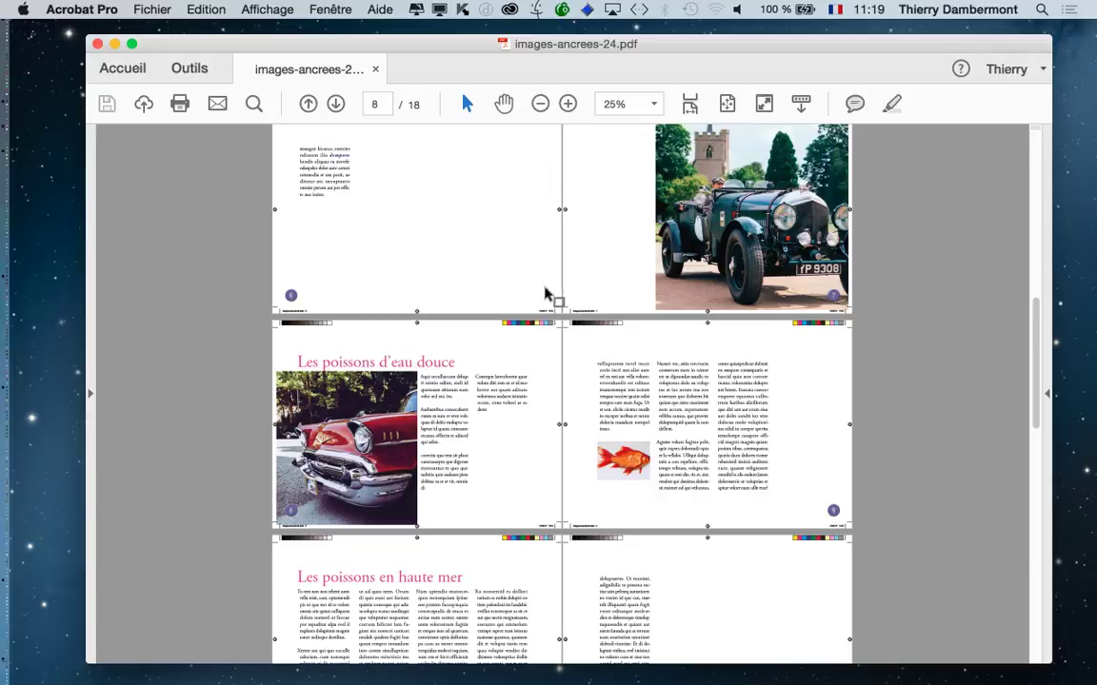
{"action": "key", "text": "super+Tab"}
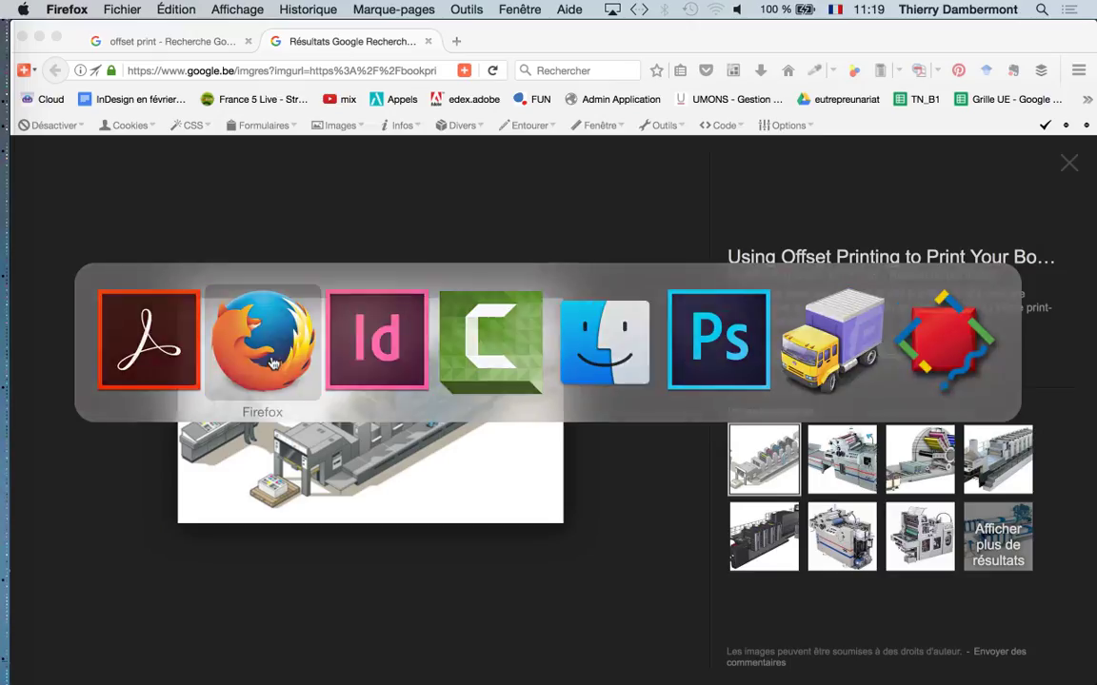
Display the 450px-Impo_8_poses.jpg imposition diagram in Firefox, then return to the Acrobat PDF.
{"action": "left_click", "coordinate": [187, 41]}
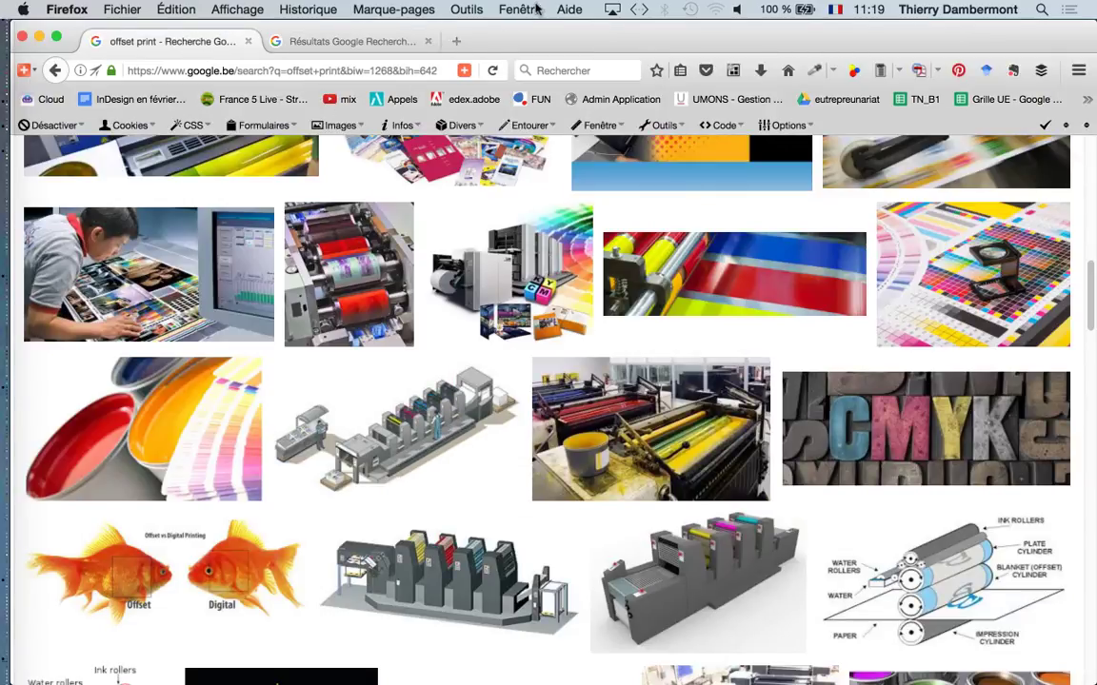
{"action": "left_click", "coordinate": [505, 9]}
{"action": "left_click", "coordinate": [534, 91]}
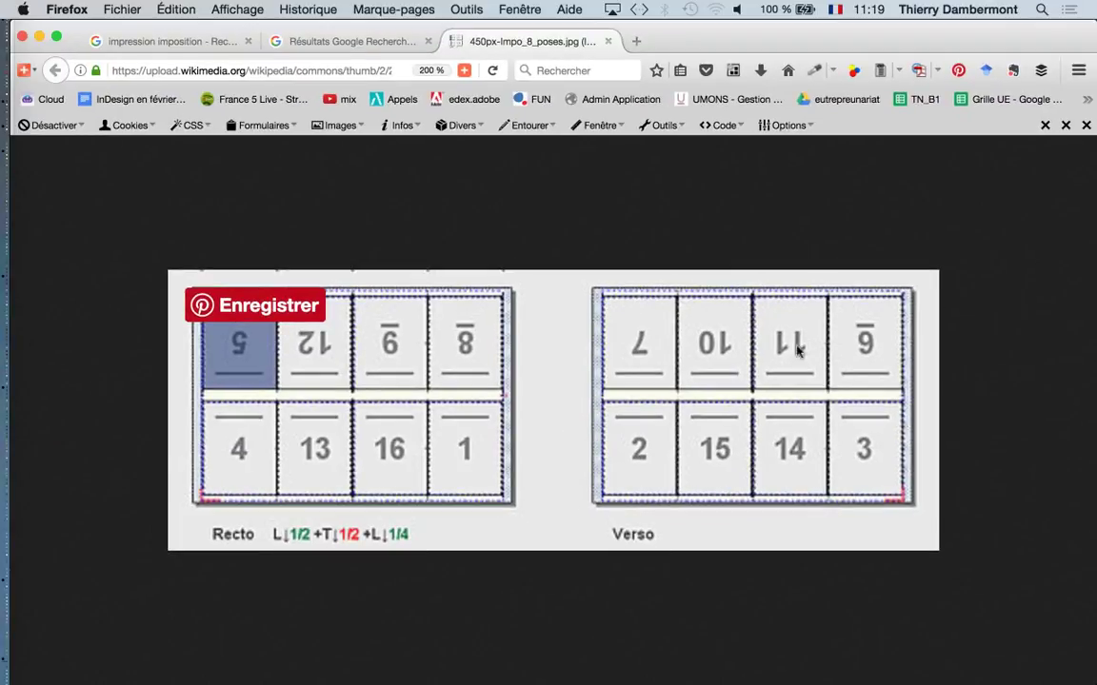
{"action": "key", "text": "super+Tab"}
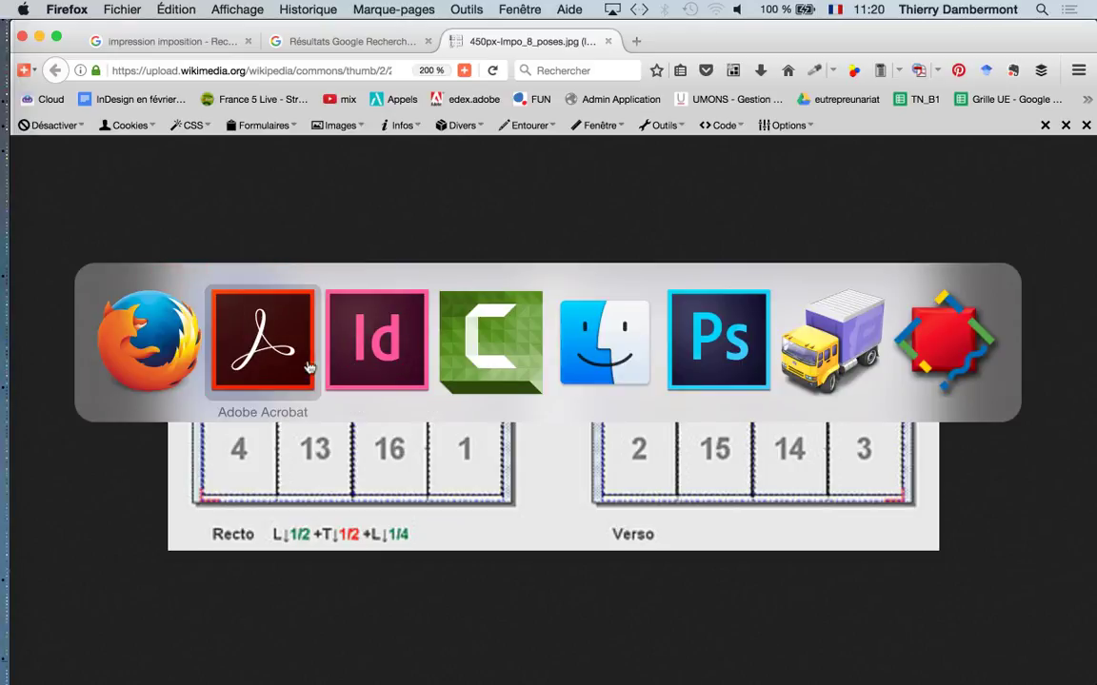
{"action": "left_click", "coordinate": [274, 333]}
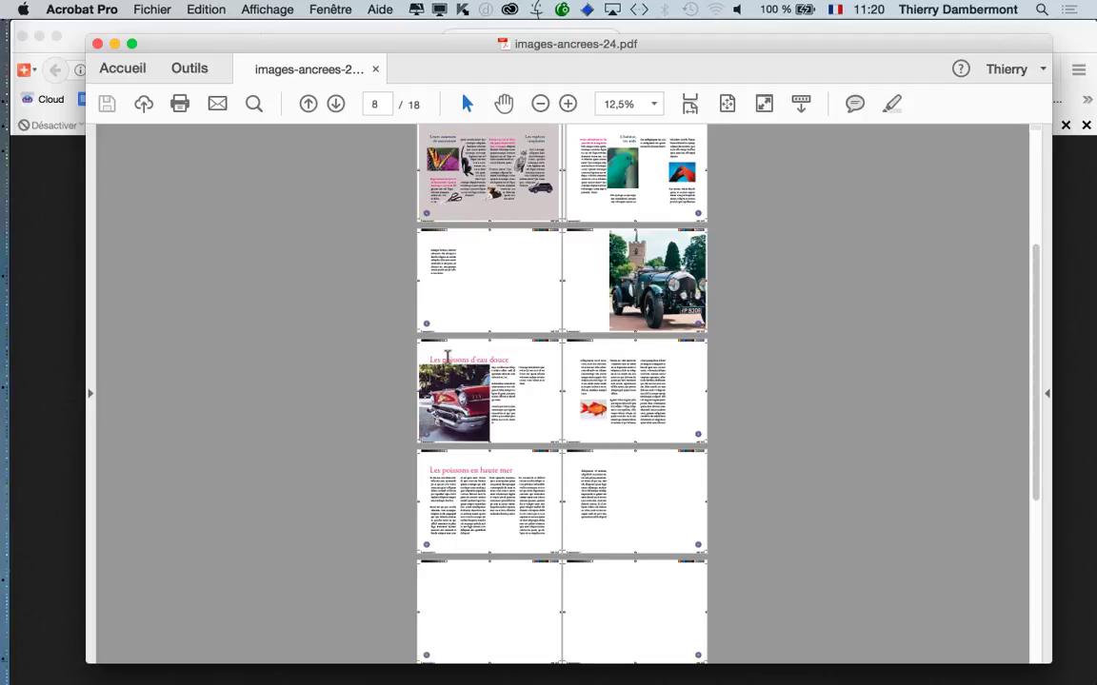
Close Firefox's imposition diagram tab and offset-print results window, then return to Acrobat.
{"action": "scroll", "coordinate": [633, 322], "scroll_direction": "up", "scroll_amount": 1}
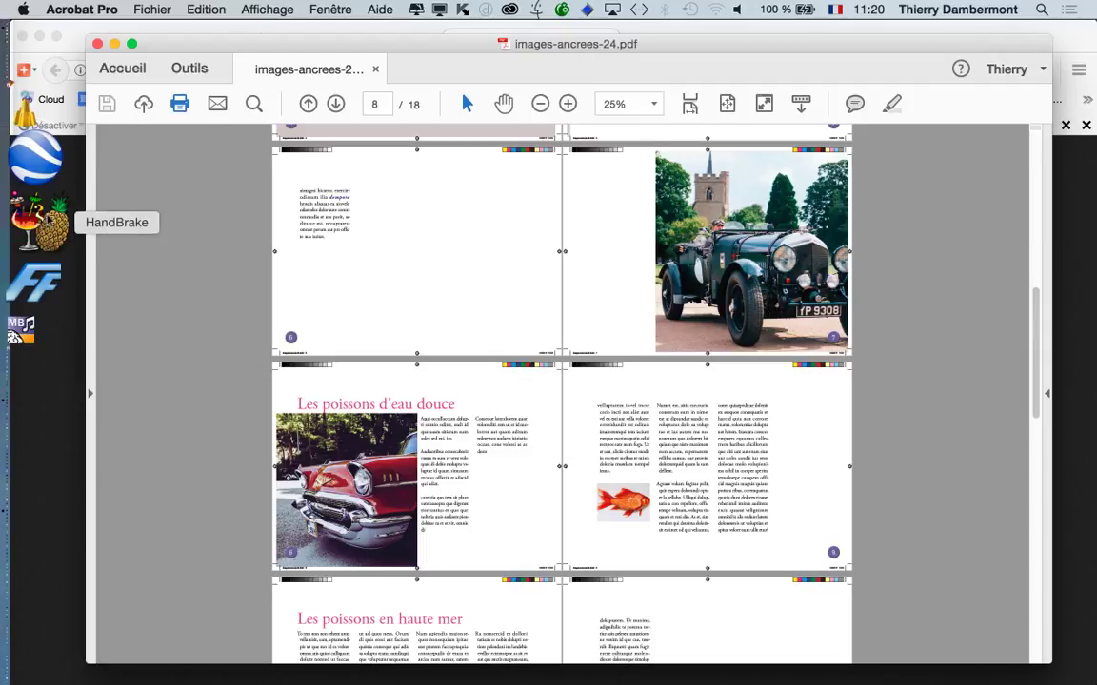
{"action": "left_click", "coordinate": [34, 282]}
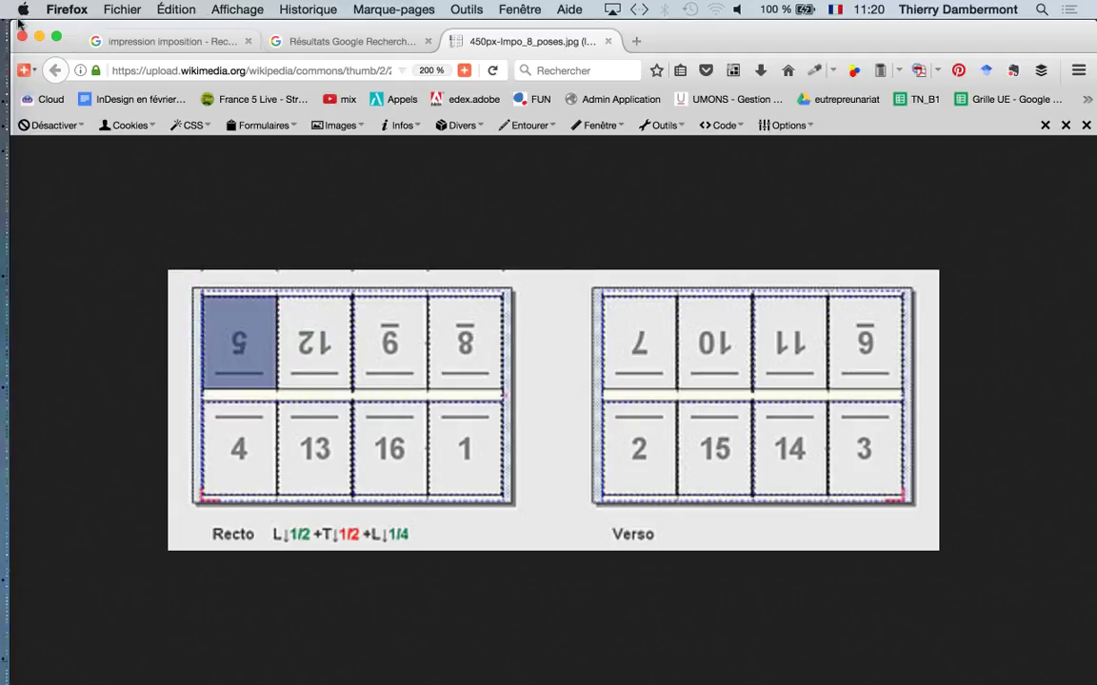
{"action": "key", "text": "super+w"}
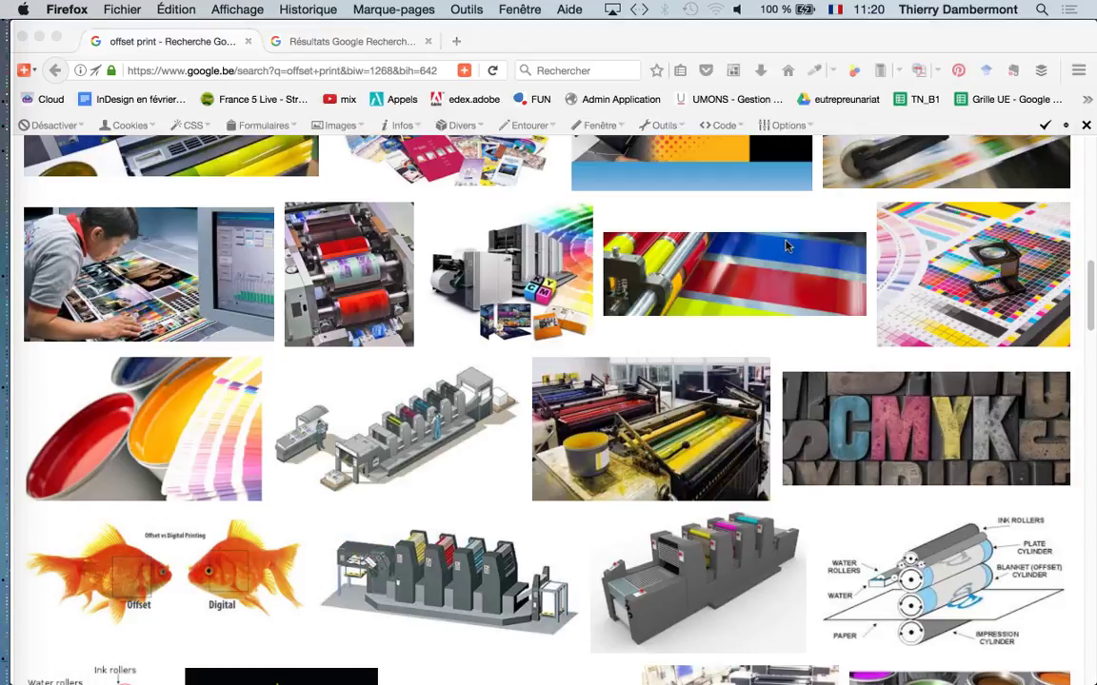
{"action": "key", "text": "super+w"}
{"action": "key", "text": "super+w"}
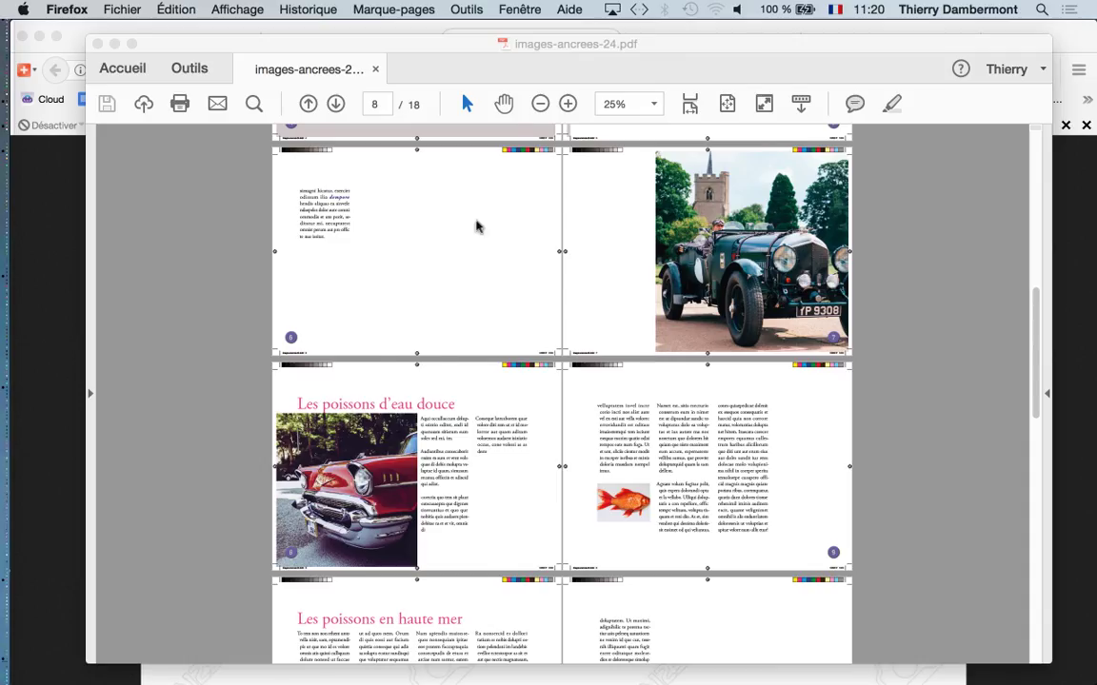
{"action": "left_click", "coordinate": [41, 40]}
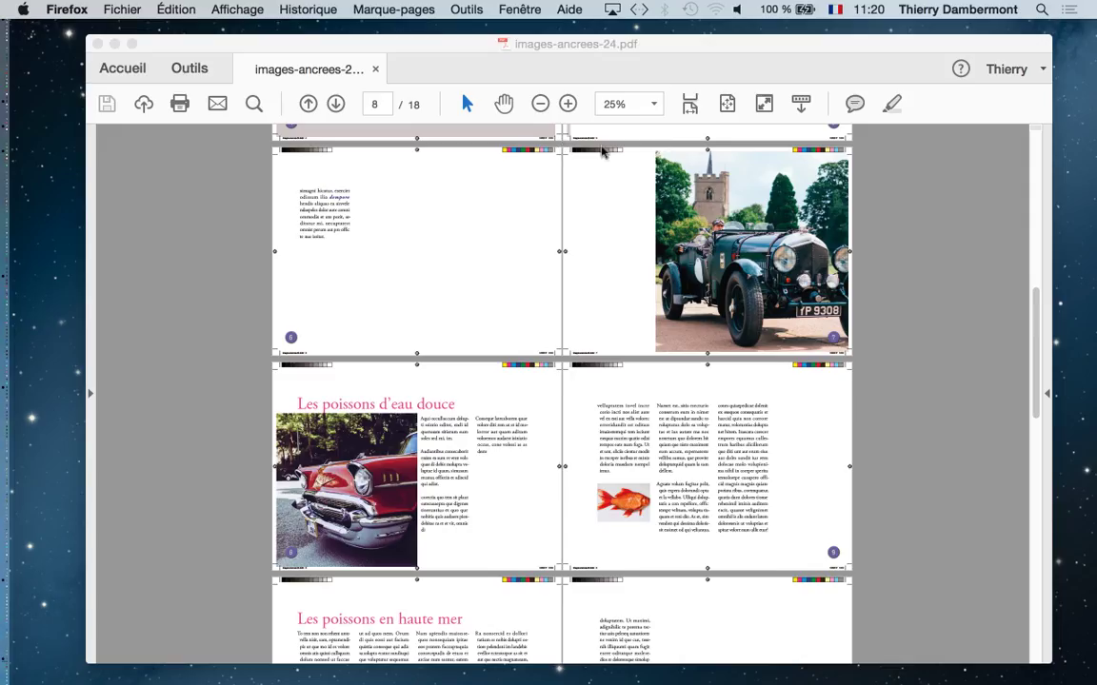
Move the Acrobat window up and scroll through the PDF spreads.
{"action": "left_click_drag", "start_coordinate": [448, 55], "coordinate": [437, 36]}
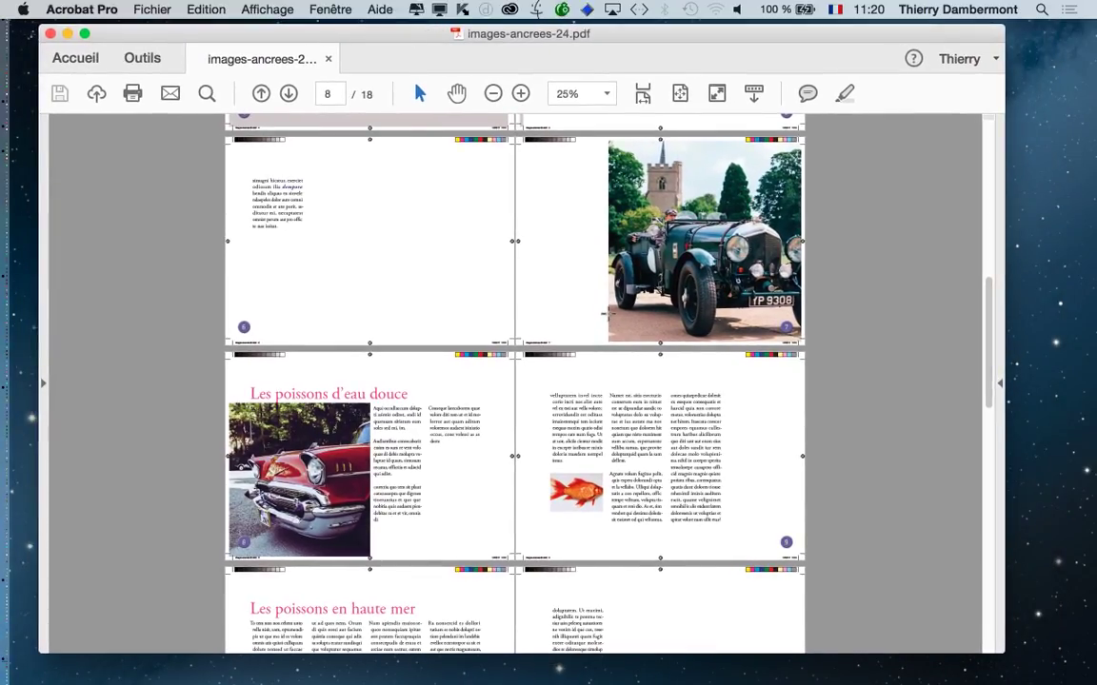
{"action": "scroll", "coordinate": [609, 316], "scroll_direction": "down", "scroll_amount": 2}
{"action": "scroll", "coordinate": [660, 387], "scroll_direction": "down", "scroll_amount": 1}
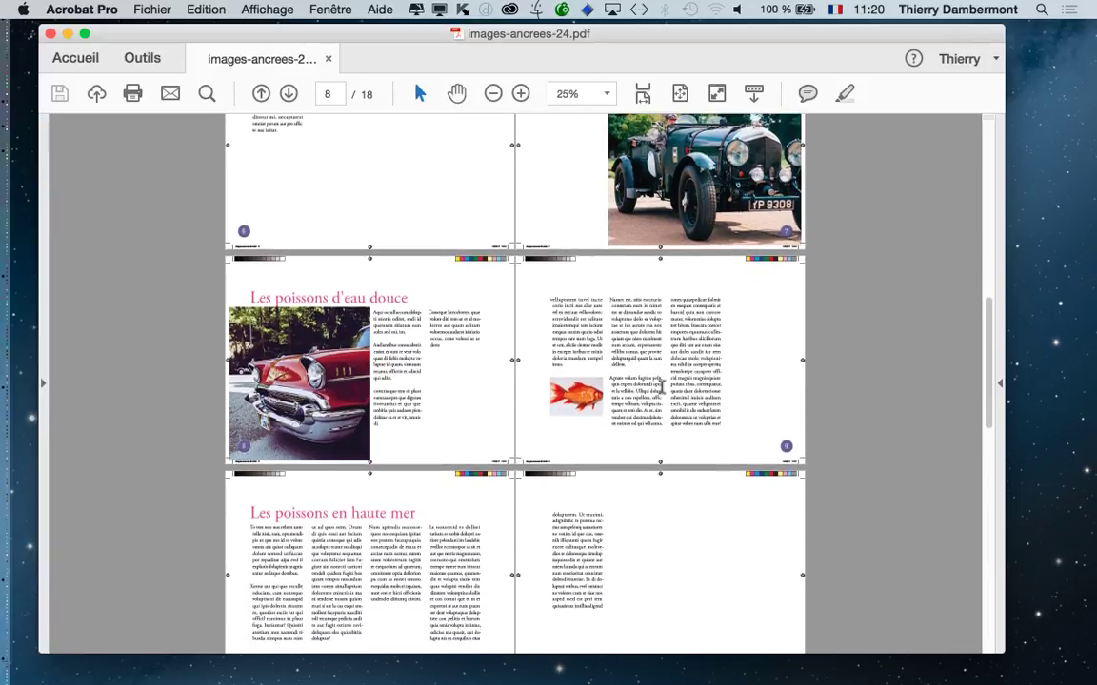
{"action": "scroll", "coordinate": [657, 390], "scroll_direction": "down", "scroll_amount": 1}
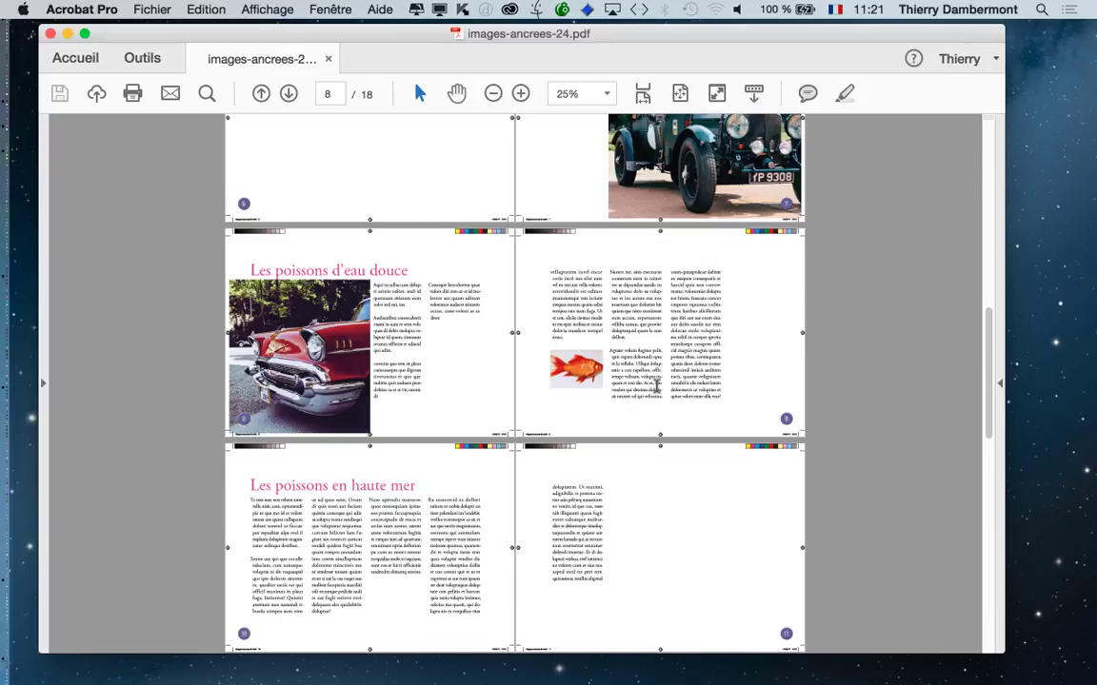
{"action": "scroll", "coordinate": [656, 391], "scroll_direction": "down", "scroll_amount": 1}
{"action": "scroll", "coordinate": [661, 407], "scroll_direction": "down", "scroll_amount": 2}
{"action": "scroll", "coordinate": [690, 458], "scroll_direction": "down", "scroll_amount": 1}
{"action": "scroll", "coordinate": [687, 461], "scroll_direction": "down", "scroll_amount": 1}
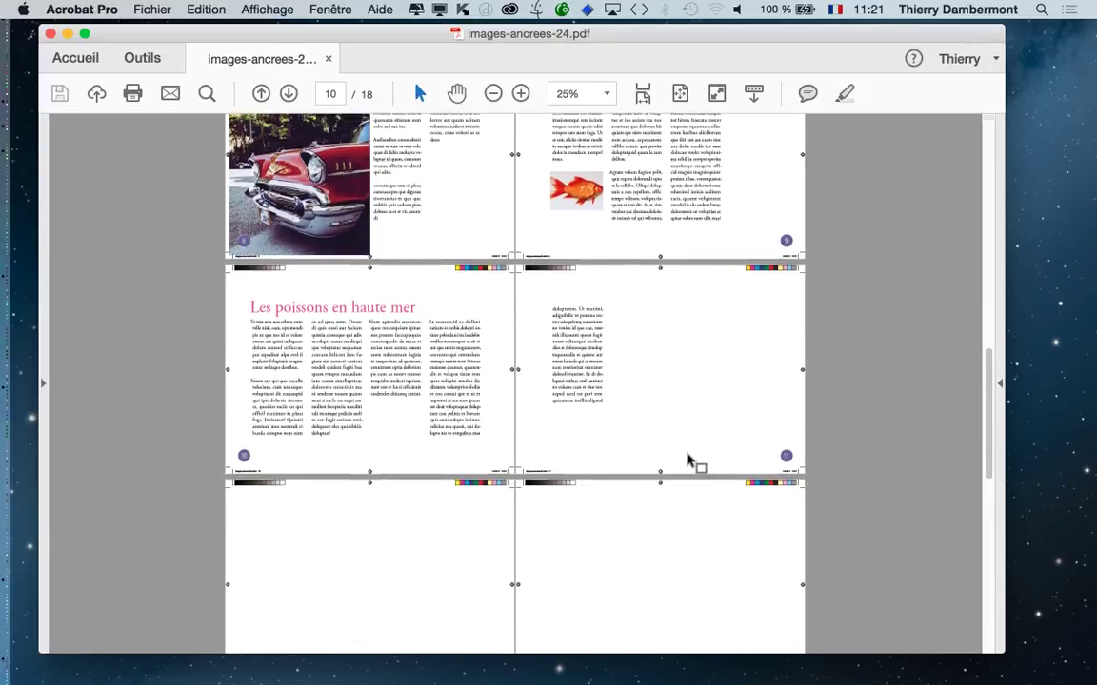
{"action": "scroll", "coordinate": [690, 461], "scroll_direction": "down", "scroll_amount": 3}
{"action": "scroll", "coordinate": [691, 461], "scroll_direction": "down", "scroll_amount": 3}
{"action": "scroll", "coordinate": [690, 461], "scroll_direction": "up", "scroll_amount": 1}
{"action": "scroll", "coordinate": [690, 461], "scroll_direction": "up", "scroll_amount": 5}
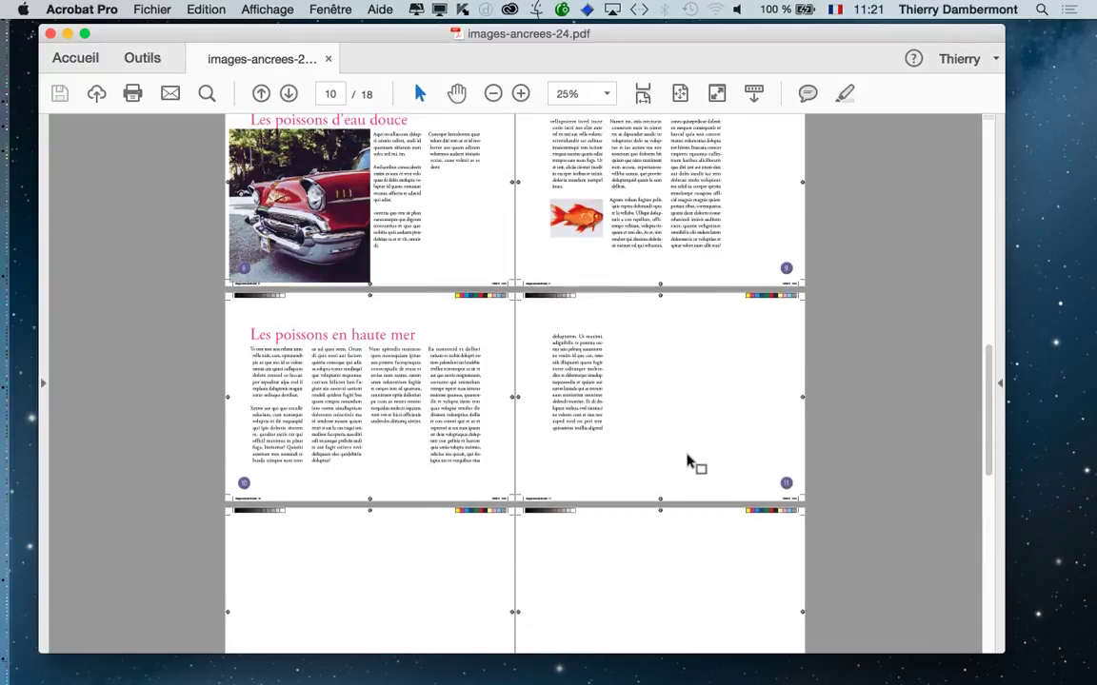
{"action": "scroll", "coordinate": [690, 461], "scroll_direction": "up", "scroll_amount": 1}
{"action": "scroll", "coordinate": [690, 460], "scroll_direction": "up", "scroll_amount": 2}
{"action": "scroll", "coordinate": [690, 461], "scroll_direction": "up", "scroll_amount": 1}
{"action": "scroll", "coordinate": [690, 461], "scroll_direction": "up", "scroll_amount": 1}
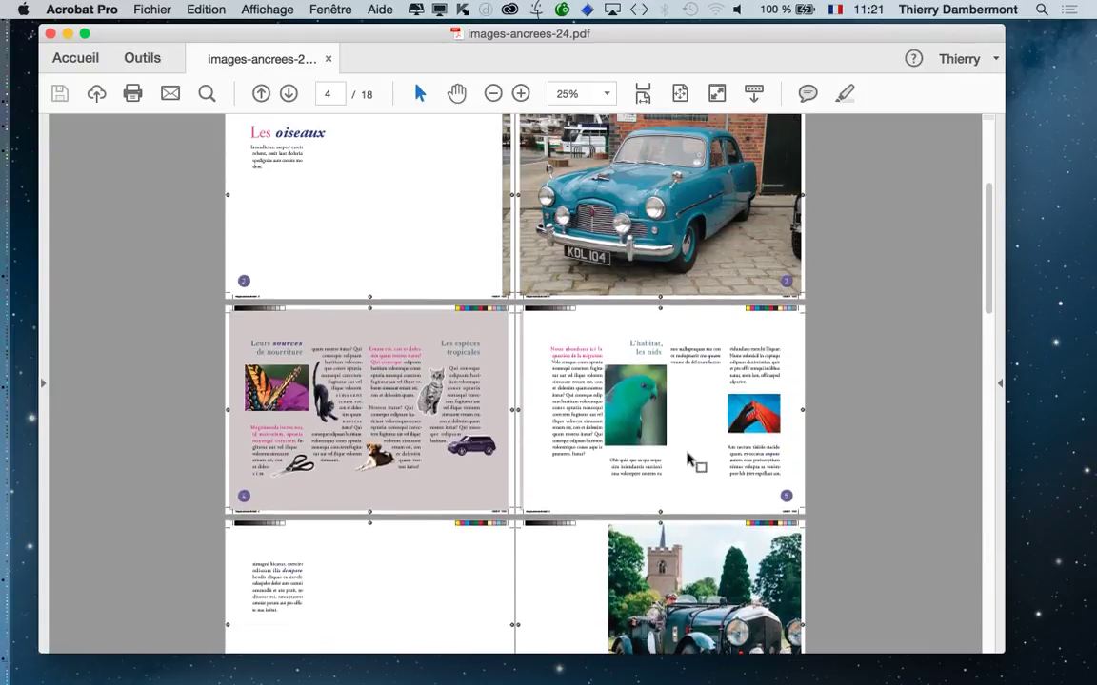
{"action": "scroll", "coordinate": [690, 461], "scroll_direction": "up", "scroll_amount": 4}
{"action": "scroll", "coordinate": [687, 454], "scroll_direction": "up", "scroll_amount": 1}
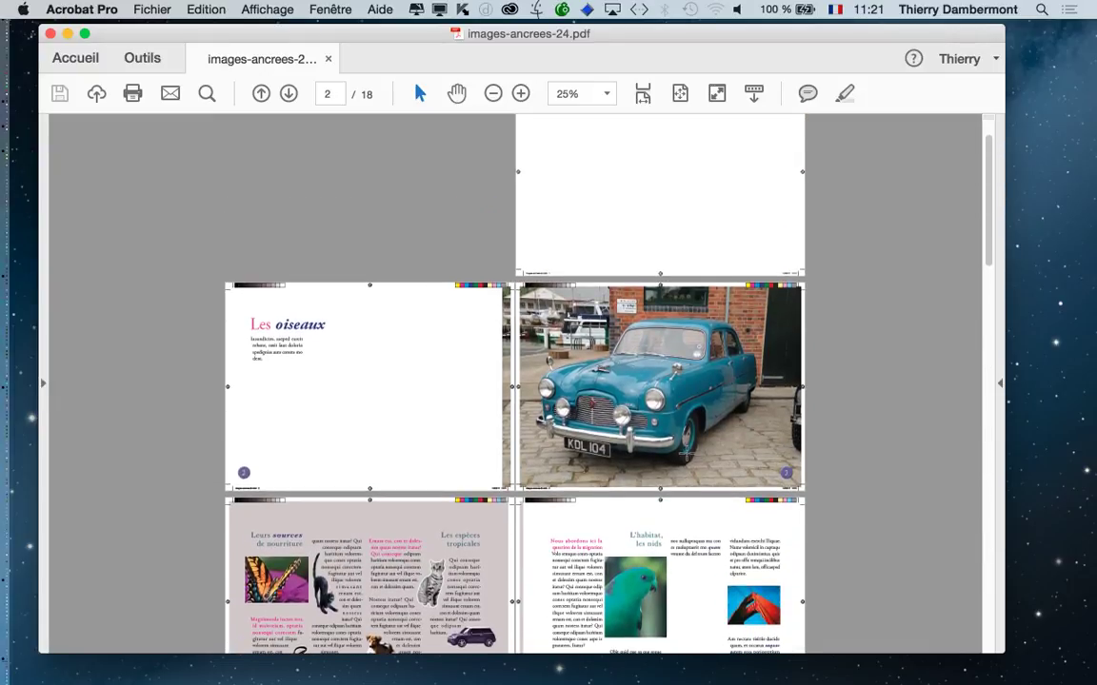
{"action": "scroll", "coordinate": [619, 410], "scroll_direction": "up", "scroll_amount": 1}
Zoom the PDF to 33.3% and scroll to the Les oiseaux spread at page 4.
{"action": "key", "text": "super+equal"}
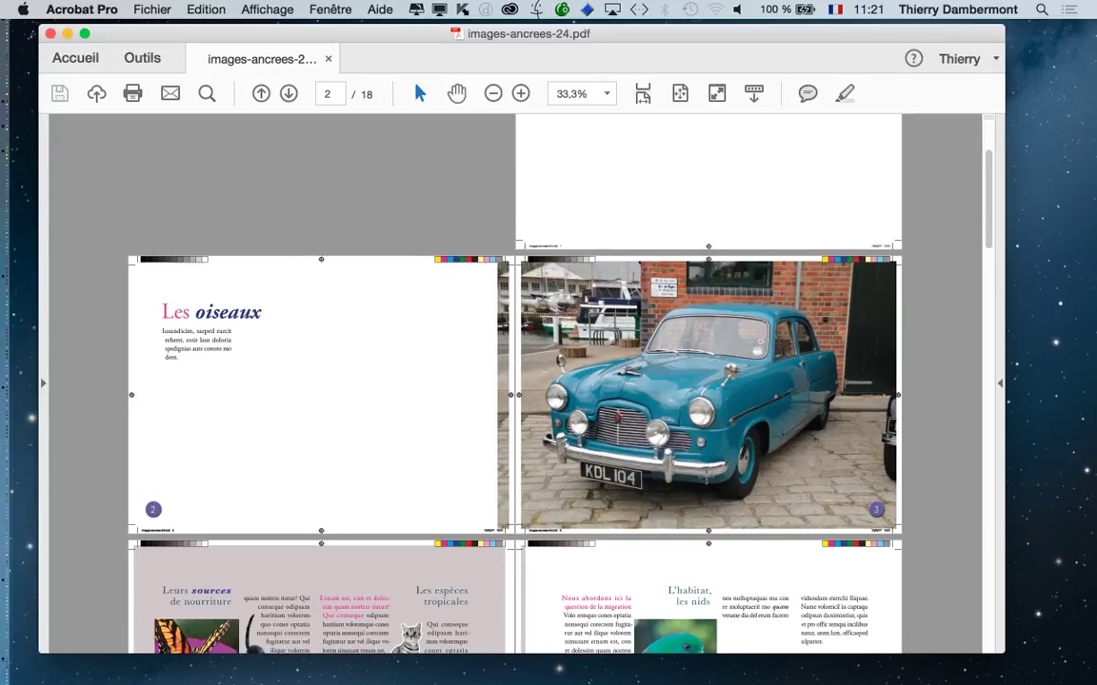
{"action": "scroll", "coordinate": [707, 483], "scroll_direction": "down", "scroll_amount": 2}
{"action": "scroll", "coordinate": [706, 480], "scroll_direction": "down", "scroll_amount": 1}
{"action": "scroll", "coordinate": [705, 476], "scroll_direction": "down", "scroll_amount": 1}
{"action": "scroll", "coordinate": [704, 476], "scroll_direction": "down", "scroll_amount": 1}
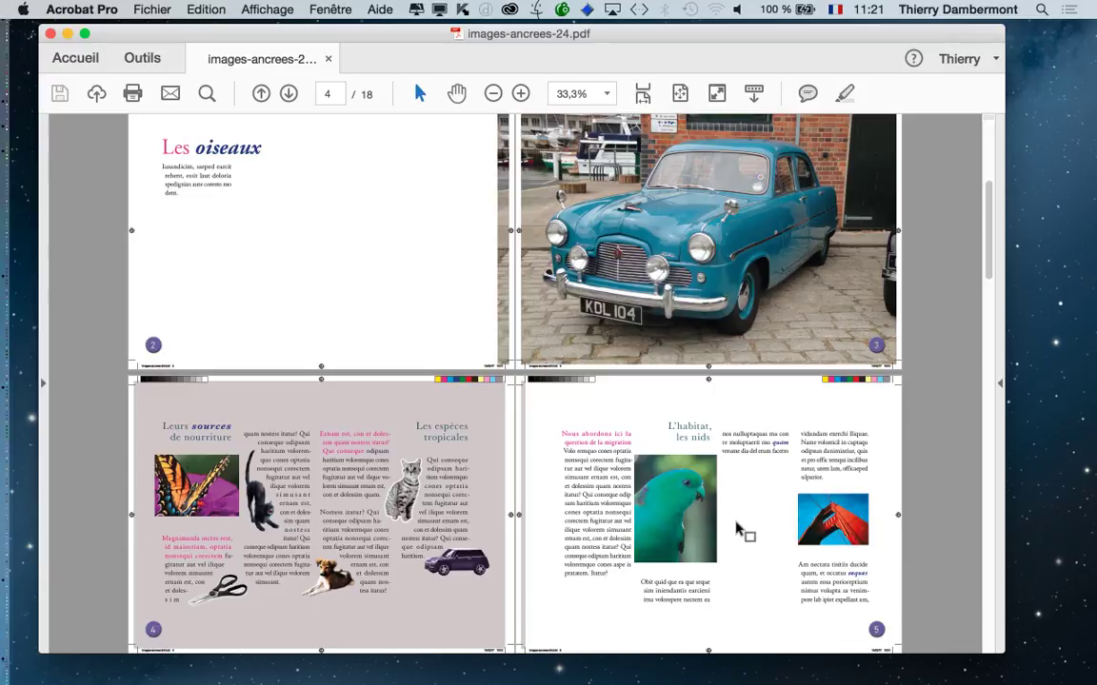
{"action": "scroll", "coordinate": [749, 542], "scroll_direction": "down", "scroll_amount": 1}
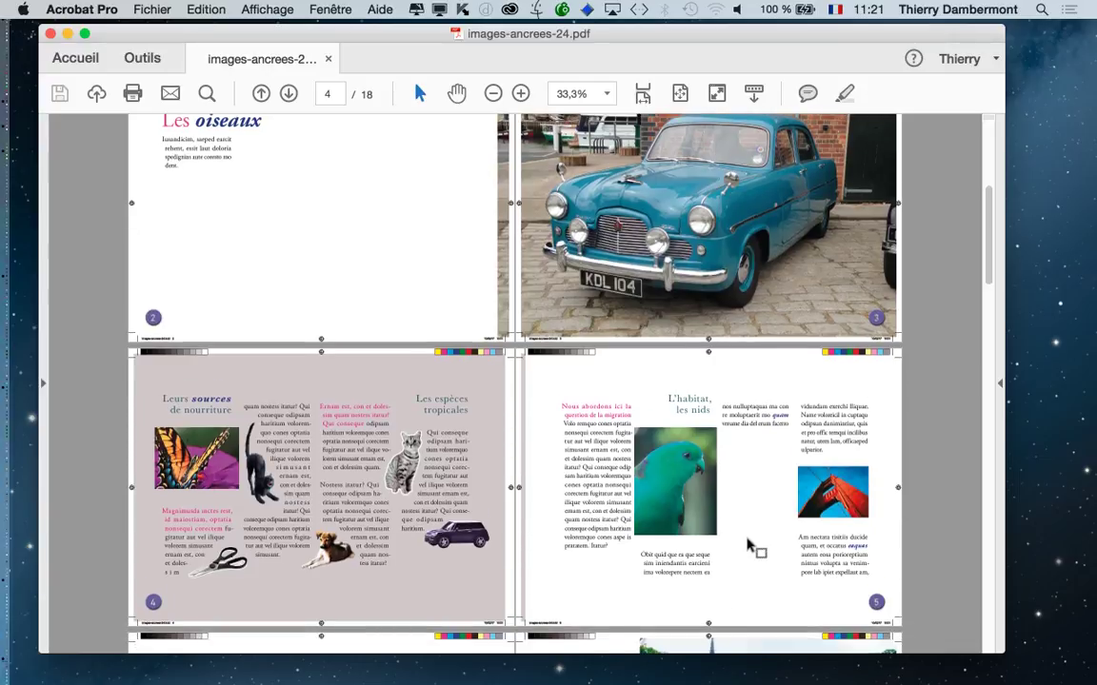
{"action": "scroll", "coordinate": [749, 543], "scroll_direction": "down", "scroll_amount": 1}
{"action": "scroll", "coordinate": [749, 543], "scroll_direction": "down", "scroll_amount": 1}
{"action": "scroll", "coordinate": [749, 547], "scroll_direction": "down", "scroll_amount": 1}
{"action": "scroll", "coordinate": [752, 549], "scroll_direction": "down", "scroll_amount": 1}
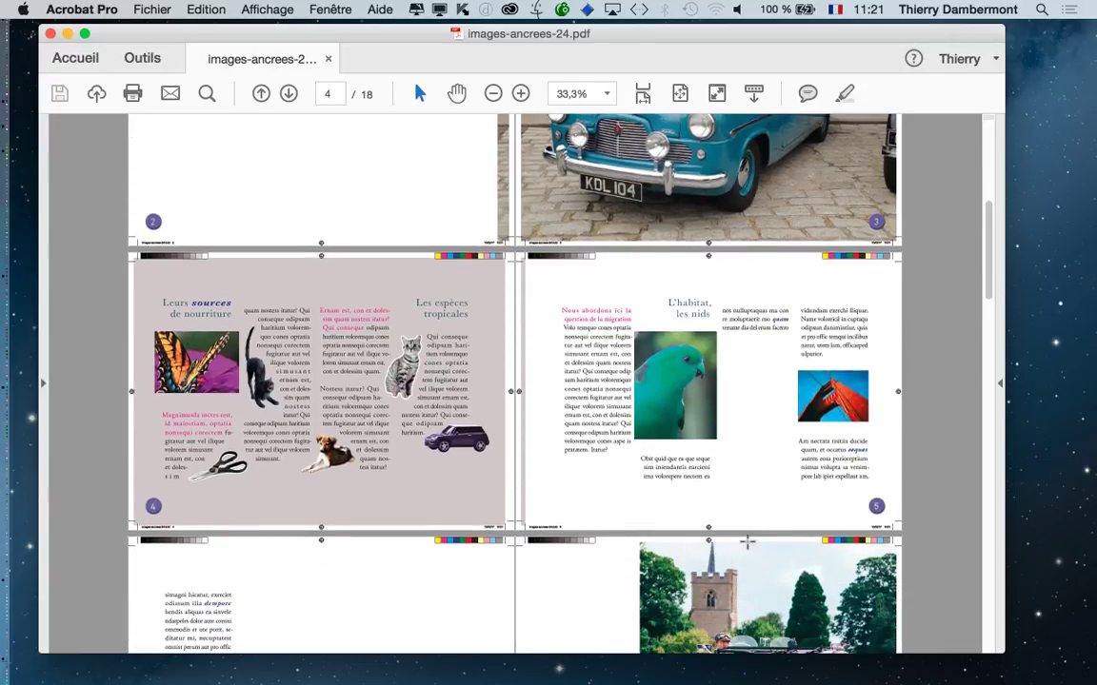
Close images-ancrees-24.pdf using the document window's red close button.
{"action": "left_click", "coordinate": [51, 33]}
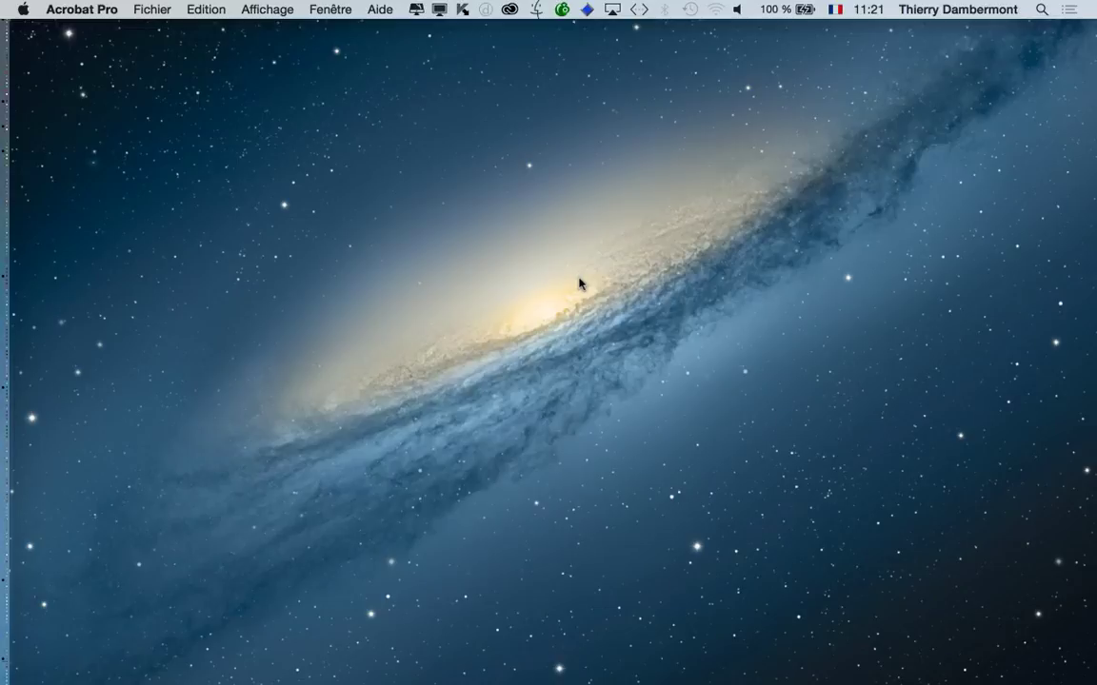
Show the Les poissons spreads in InDesign at 25% in a wider window, Calques panel moved aside.
{"action": "key", "text": "super+Tab"}
{"action": "key", "text": "super+Tab"}
{"action": "key", "text": "super+Tab"}
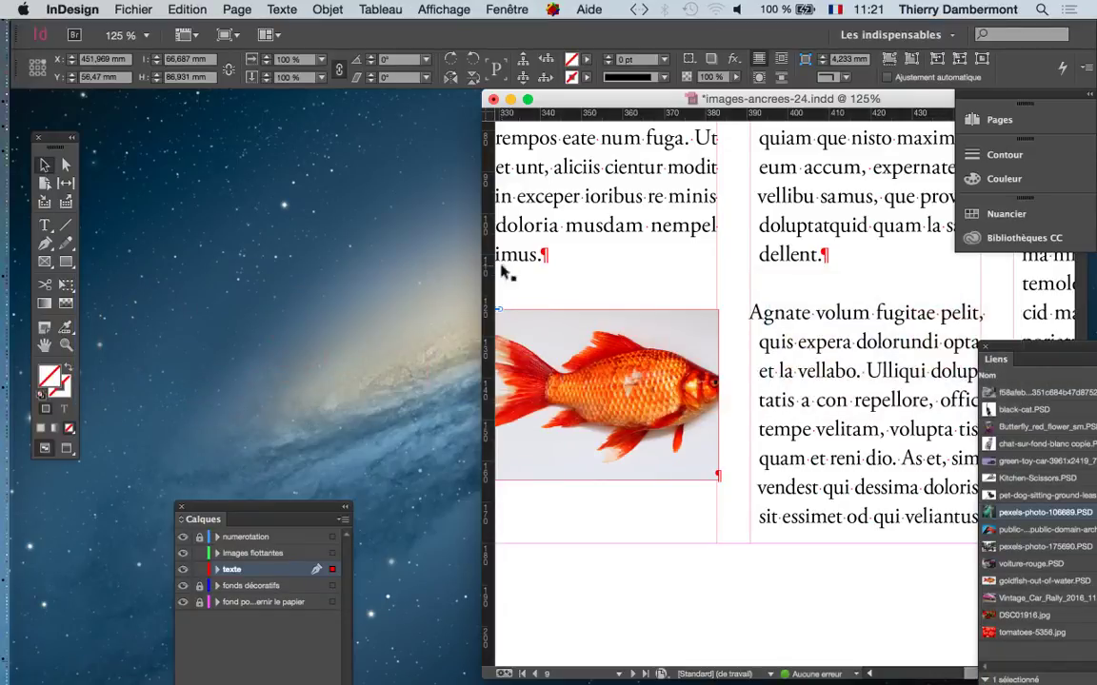
{"action": "left_click_drag", "start_coordinate": [595, 104], "coordinate": [218, 105]}
{"action": "key", "text": "super+minus"}
{"action": "key", "text": "super+minus"}
{"action": "key", "text": "super+minus"}
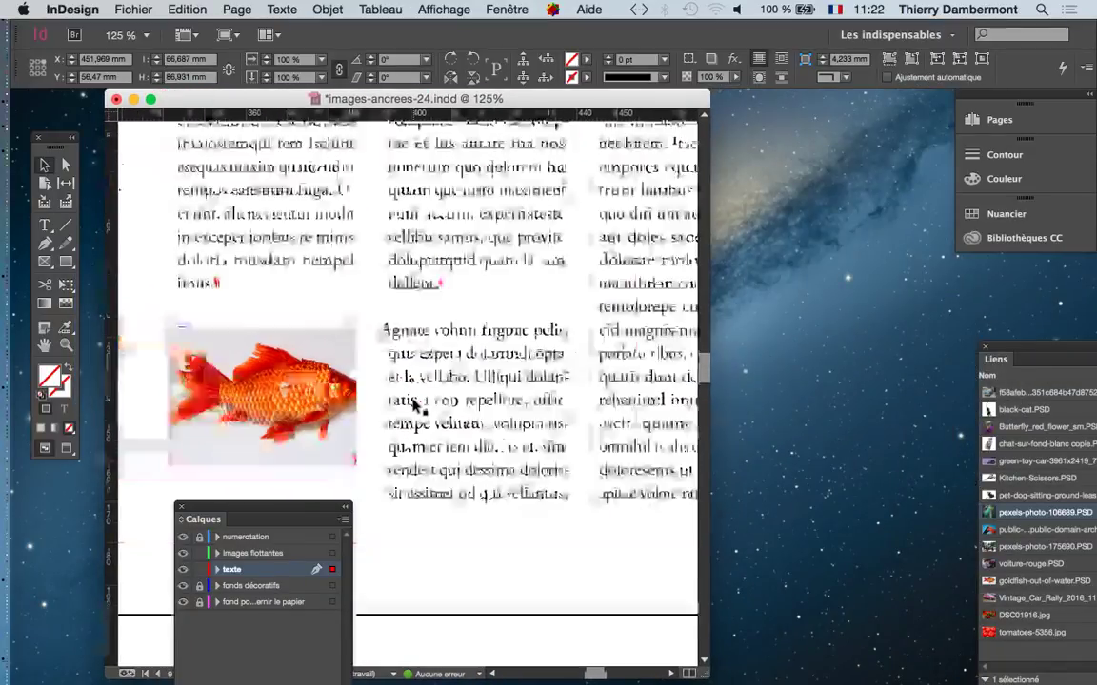
{"action": "key", "text": "super+minus"}
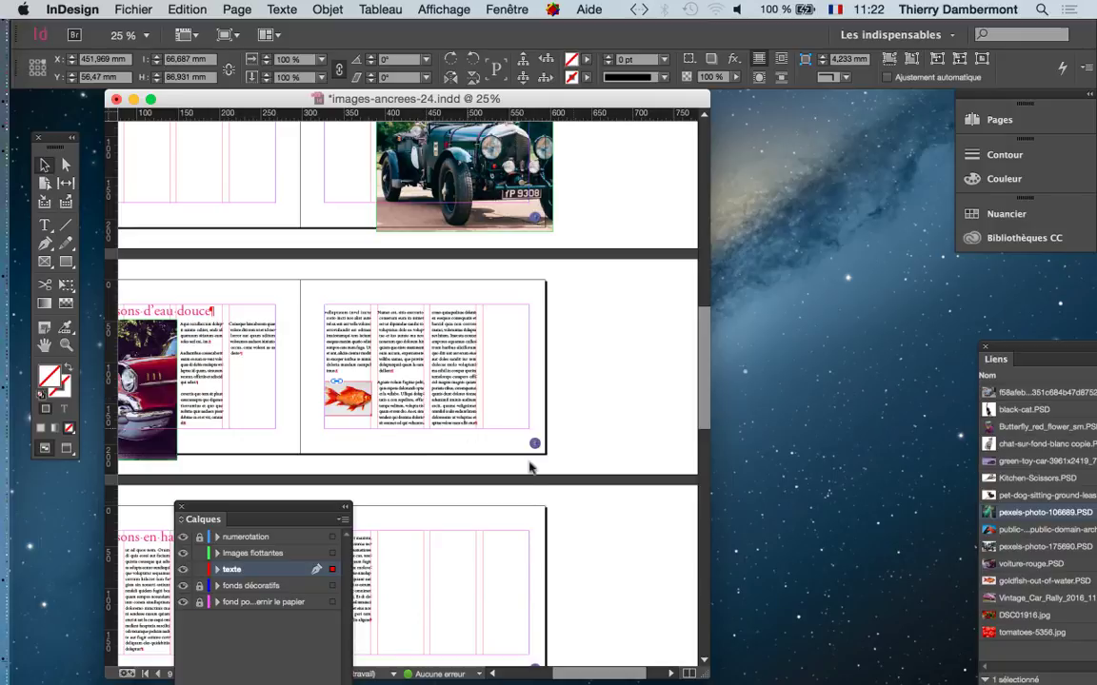
{"action": "mouse_move", "coordinate": [708, 677]}
{"action": "left_mouse_down"}
{"action": "mouse_move", "coordinate": [845, 674]}
{"action": "mouse_move", "coordinate": [746, 664]}
{"action": "left_mouse_up"}
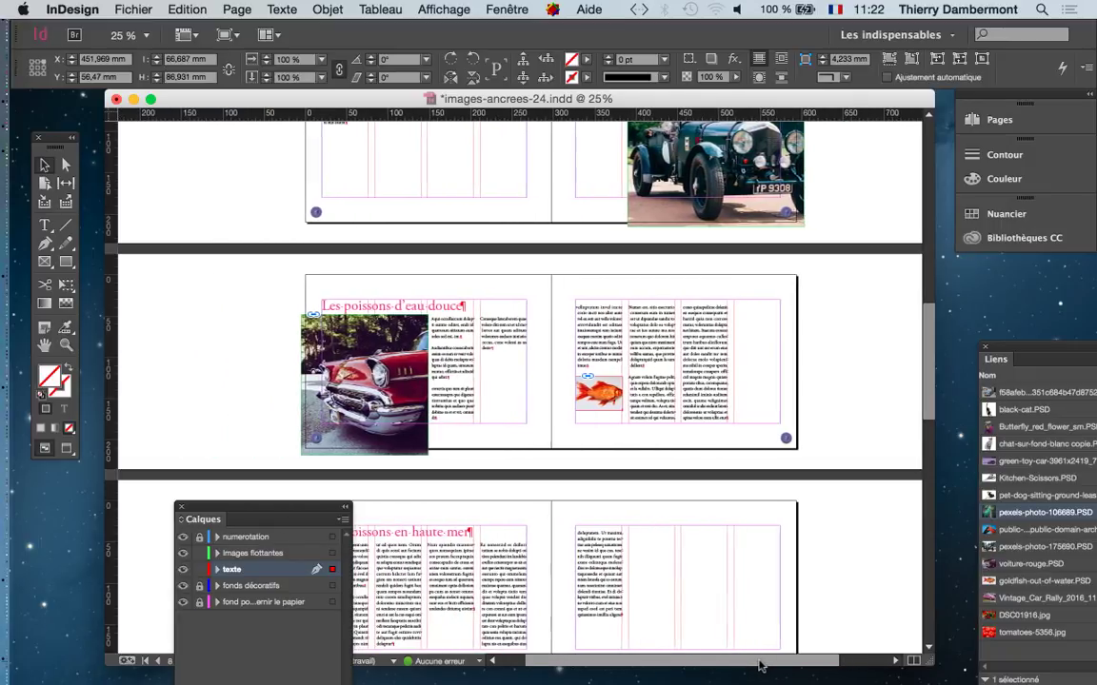
{"action": "left_click_drag", "start_coordinate": [310, 514], "coordinate": [171, 485]}
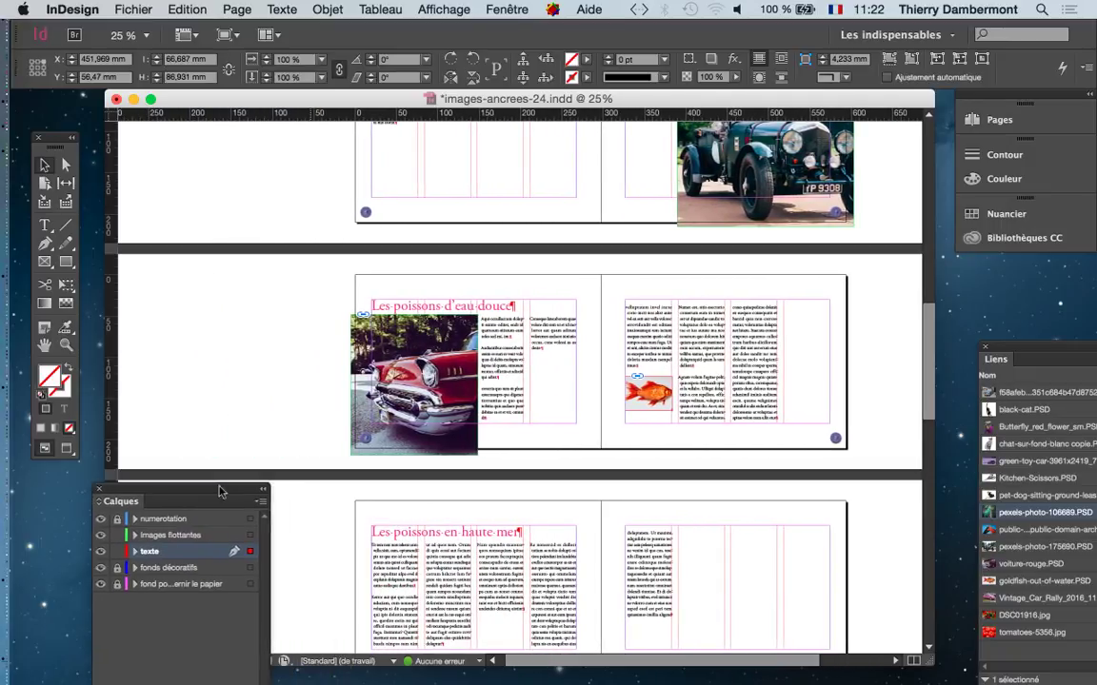